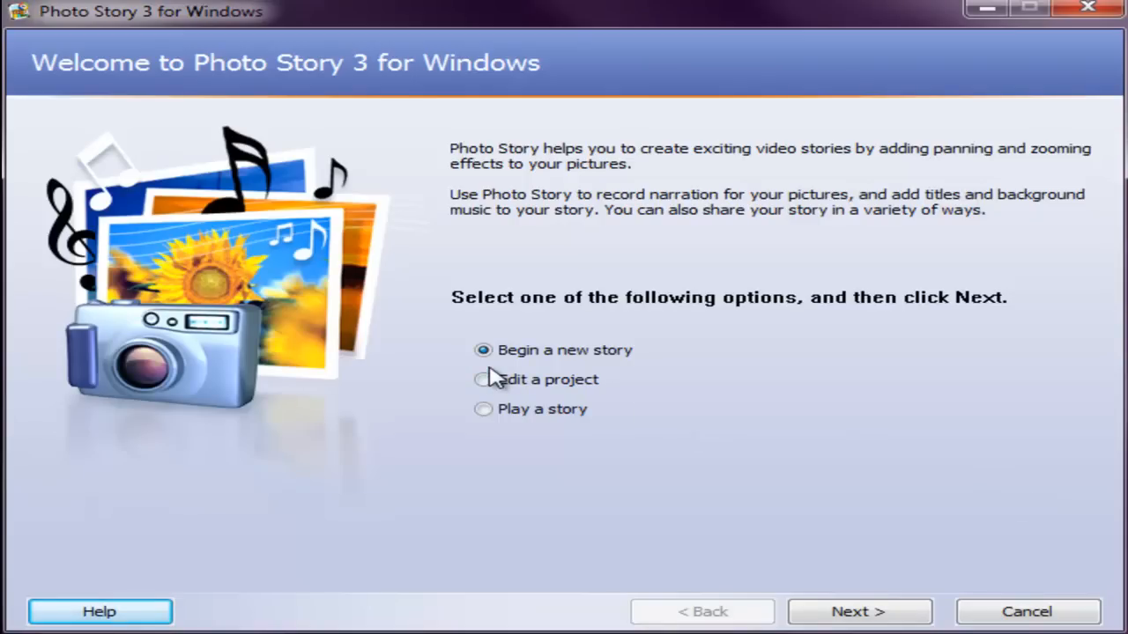
# Step: Begin a new story and browse for pictures in the Abe folder under Desktop, PhotoStory3Media, Photo Story 3 Media
pyautogui.click(852, 614)
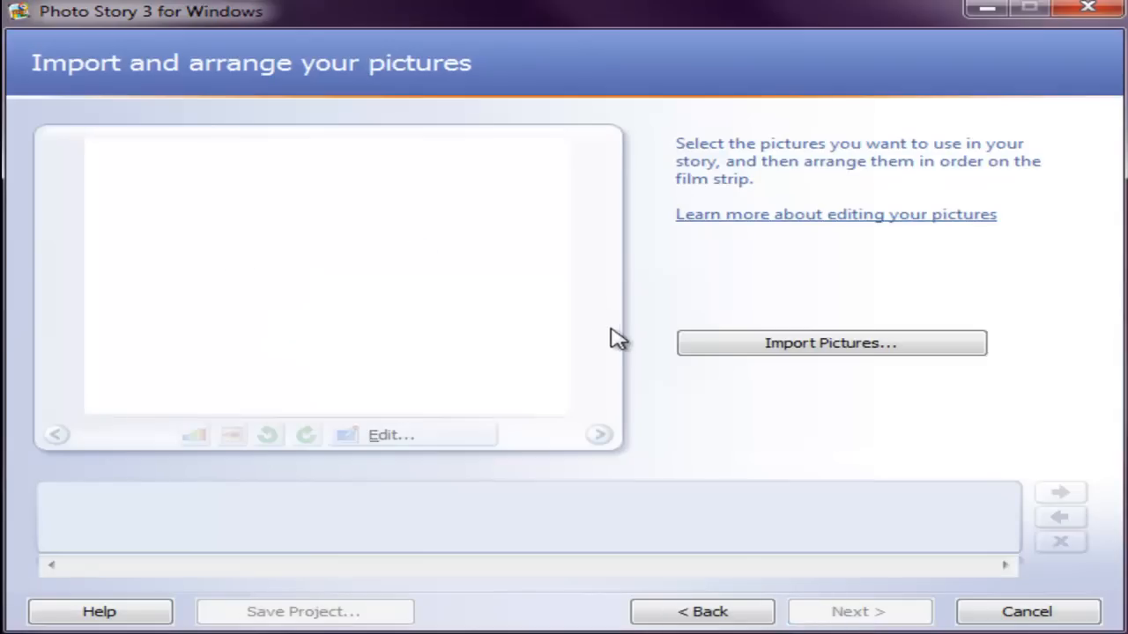
pyautogui.click(828, 347)
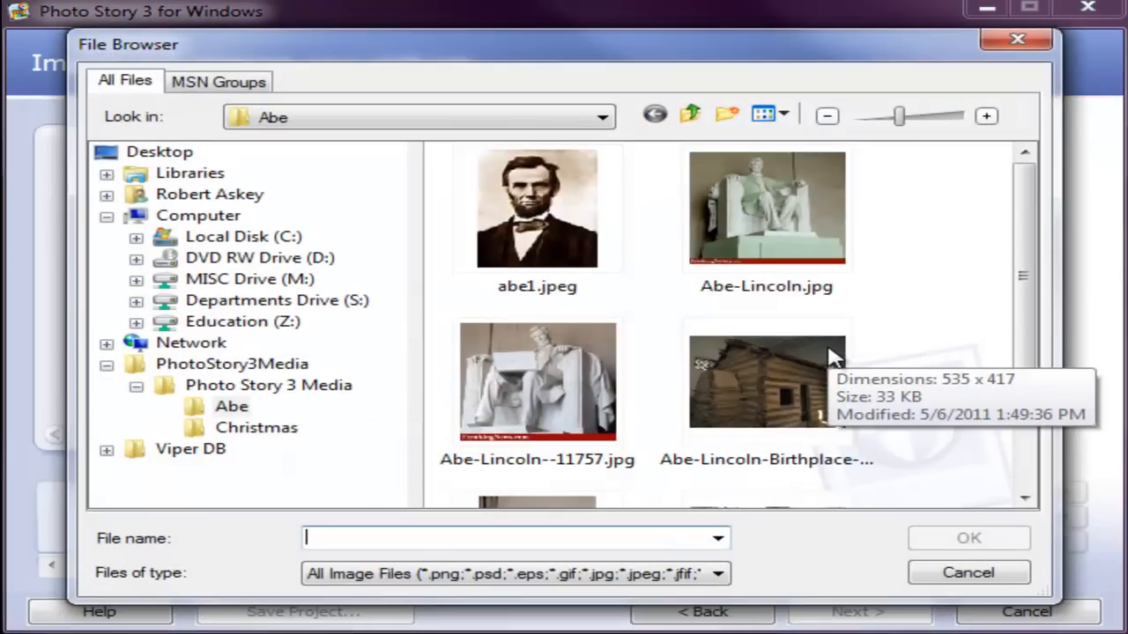
pyautogui.click(603, 123)
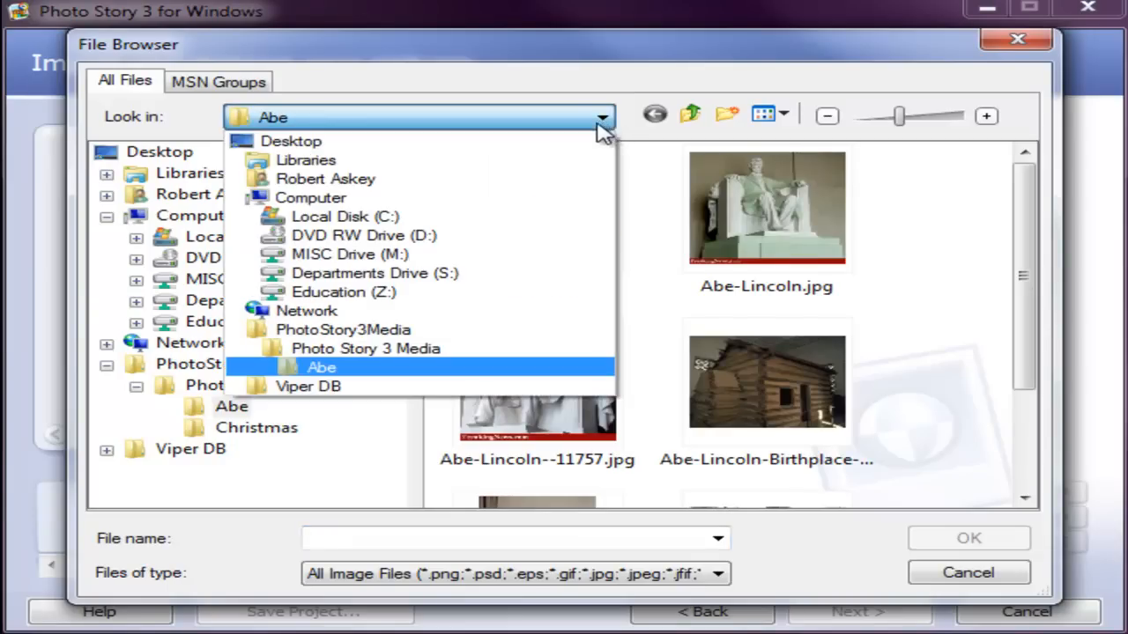
pyautogui.click(560, 142)
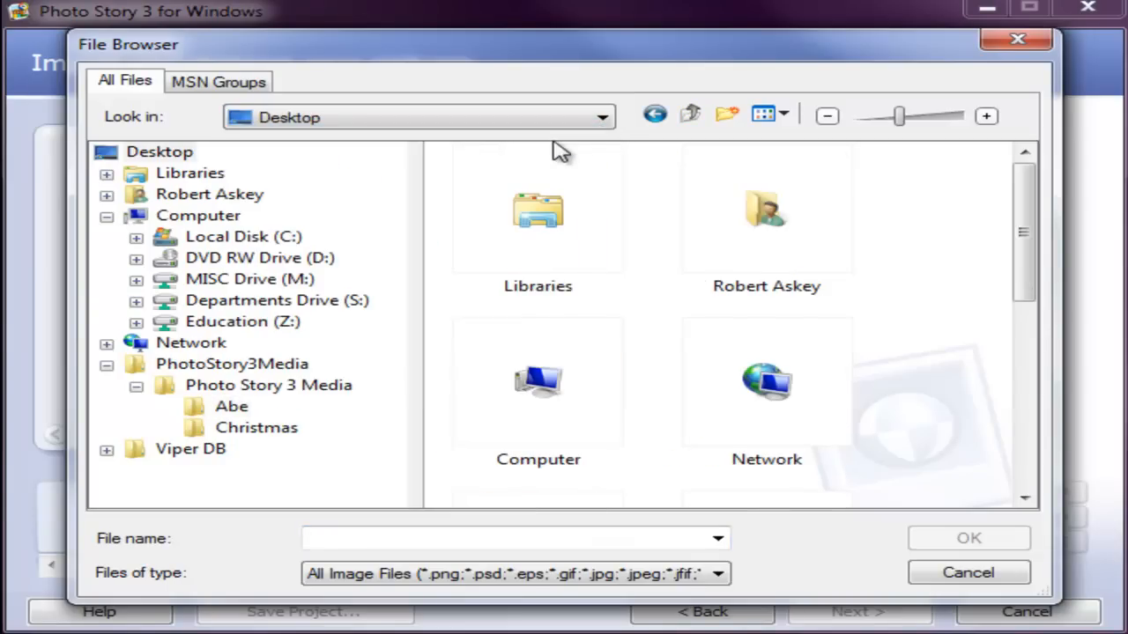
pyautogui.moveTo(1025, 237); pyautogui.dragTo(1040, 352)
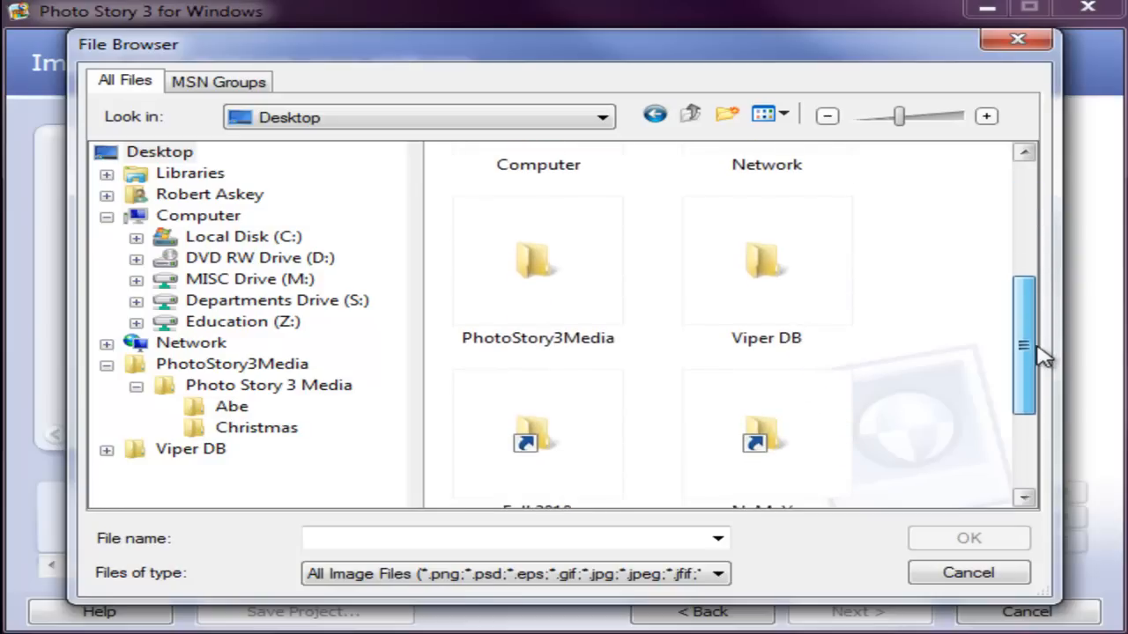
pyautogui.click(537, 282)
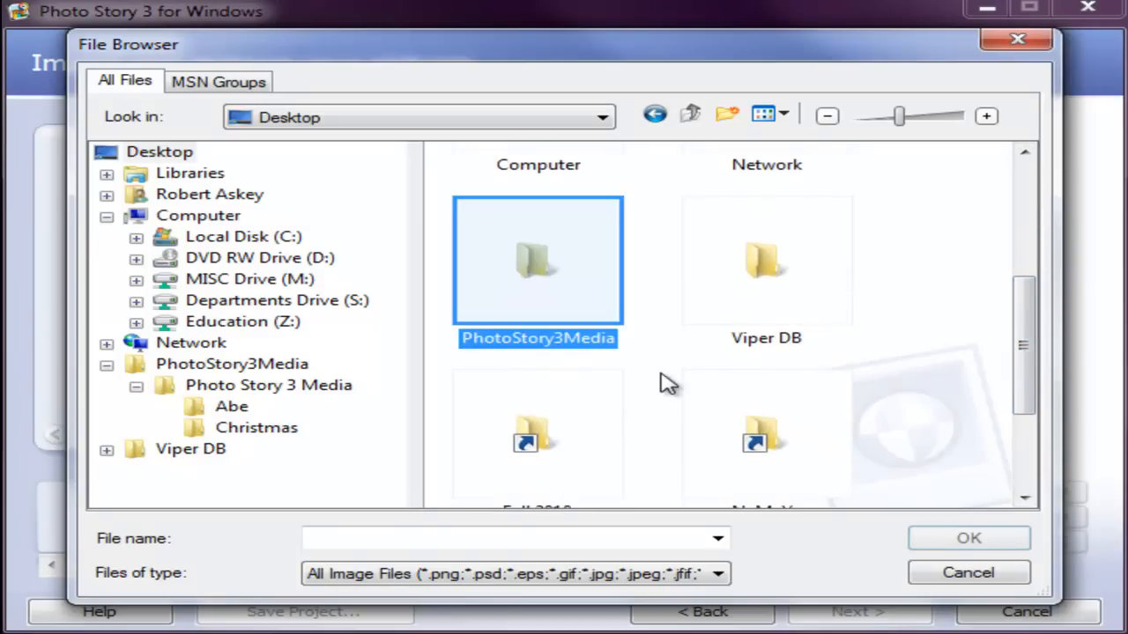
pyautogui.doubleClick(528, 272)
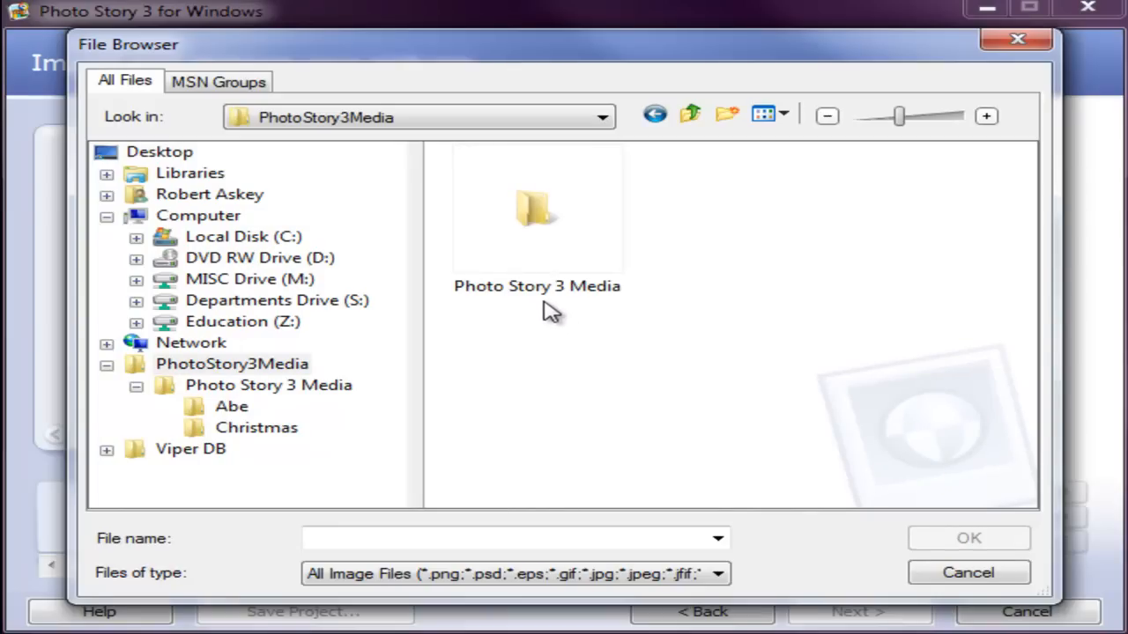
pyautogui.doubleClick(544, 216)
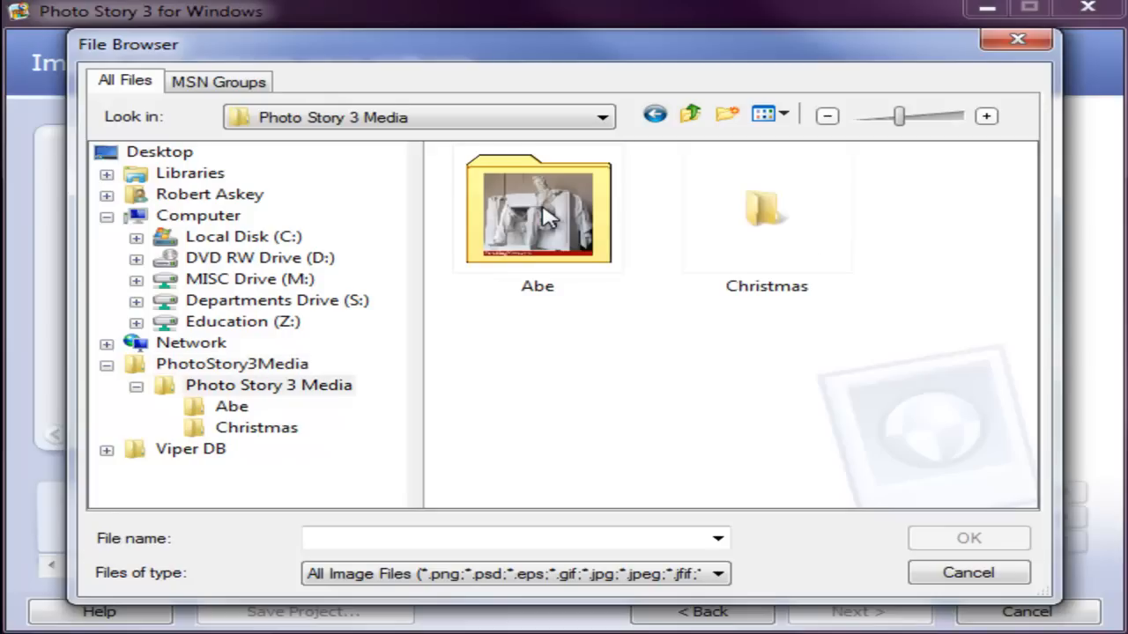
pyautogui.click(782, 294)
pyautogui.click(574, 271)
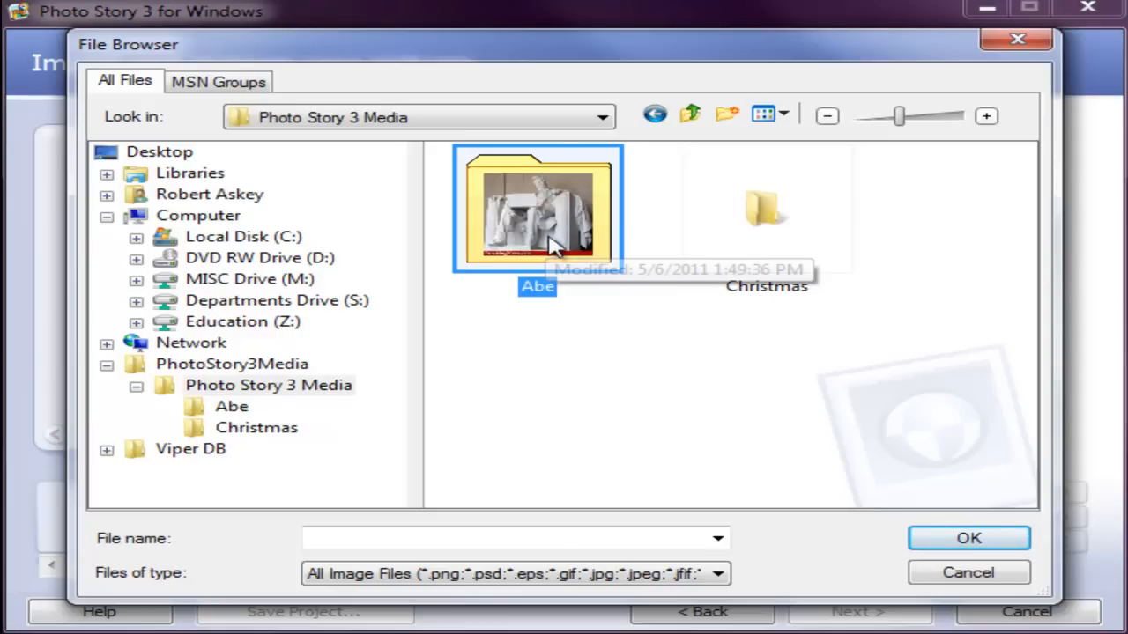
pyautogui.doubleClick(564, 248)
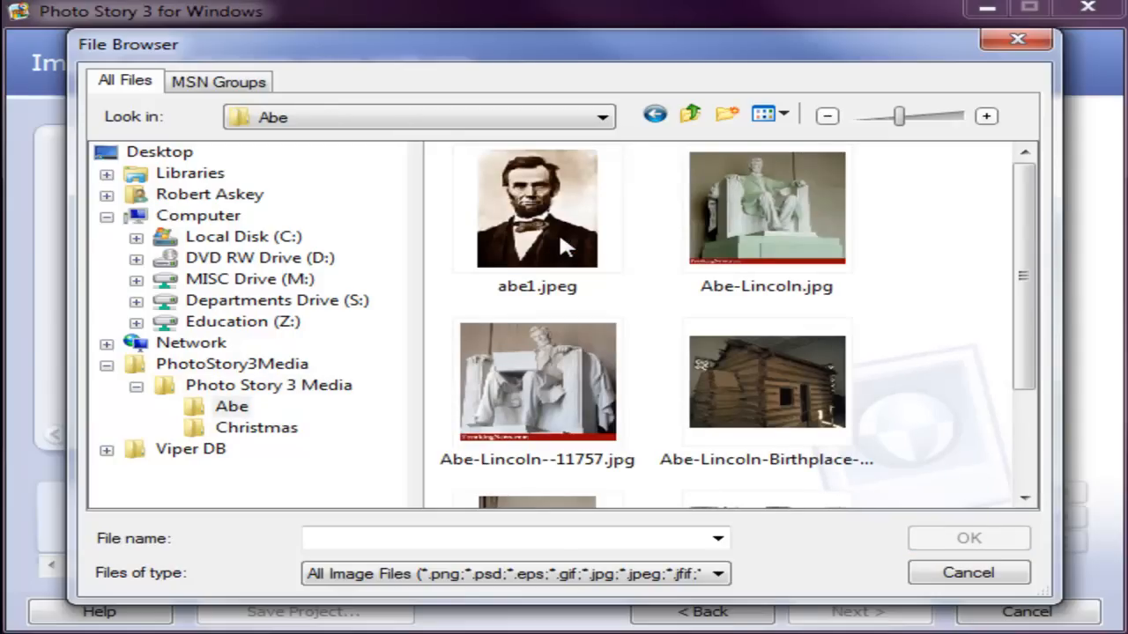
# Step: Import all the pictures in the Abe folder into the story
pyautogui.click(560, 239)
pyautogui.moveTo(1020, 277); pyautogui.dragTo(1024, 226)
pyautogui.click(696, 233)
pyautogui.click(568, 227)
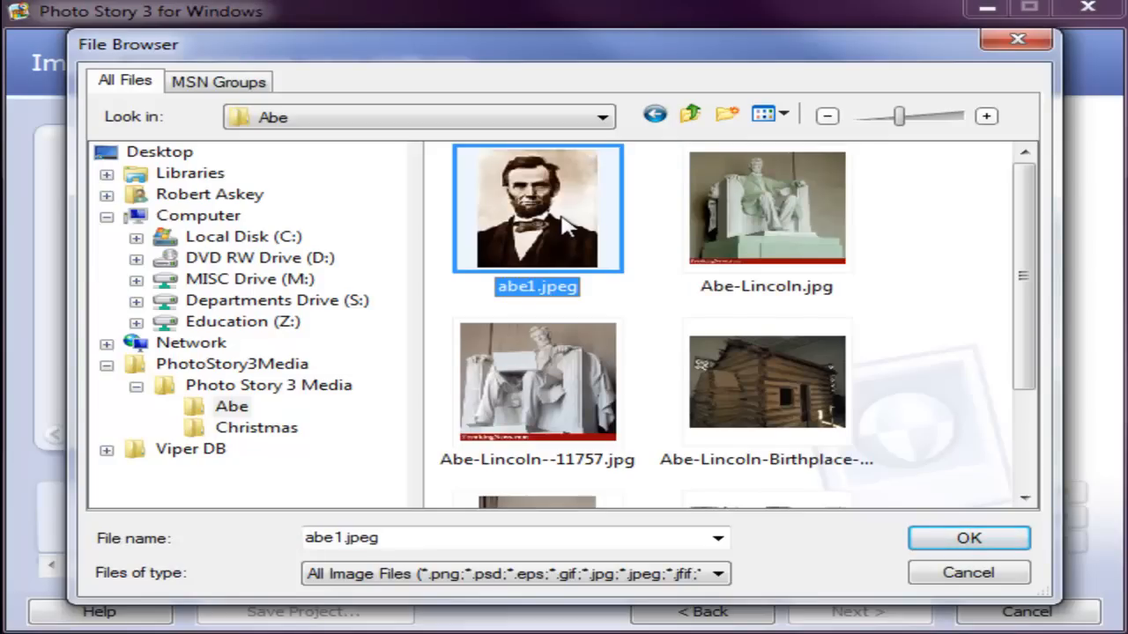
pyautogui.hotkey('ctrl', 'a')
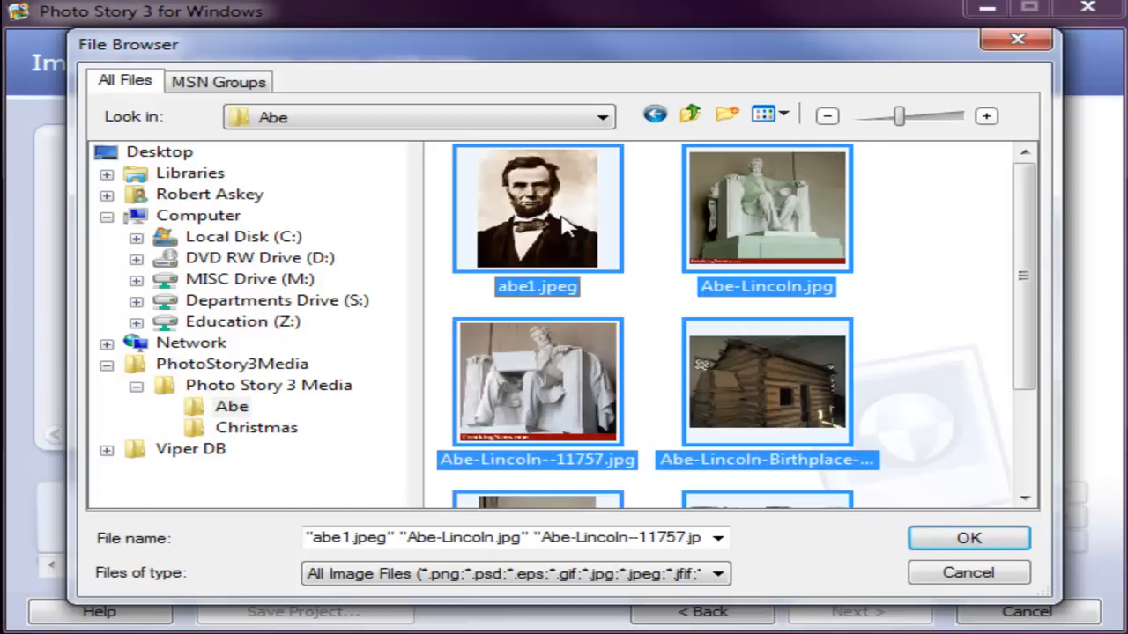
pyautogui.click(745, 221)
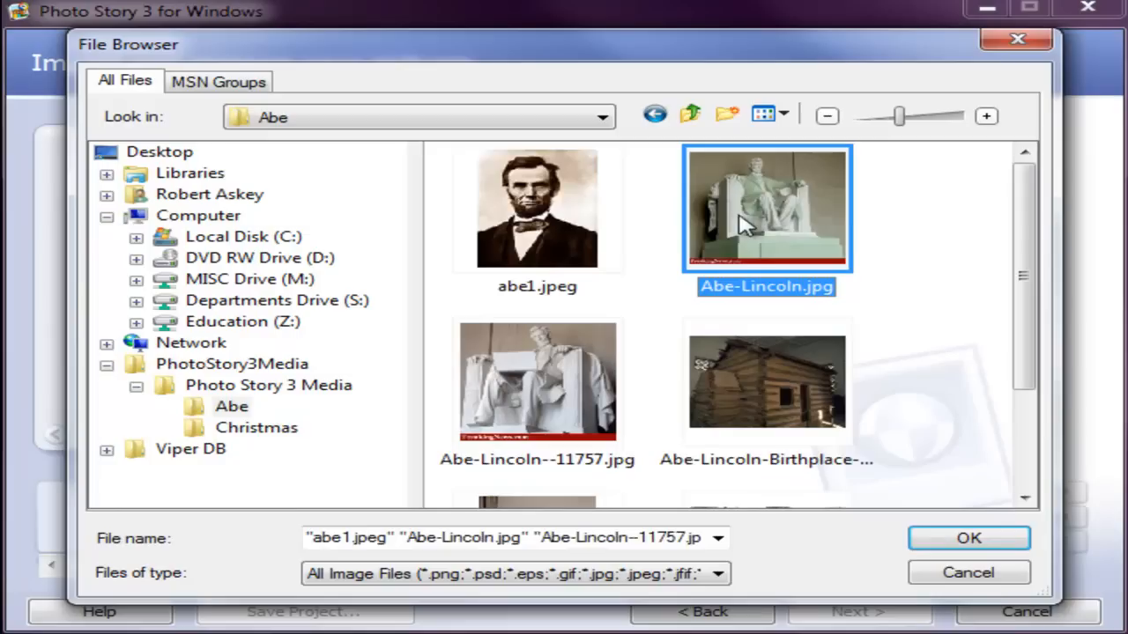
pyautogui.click(548, 227)
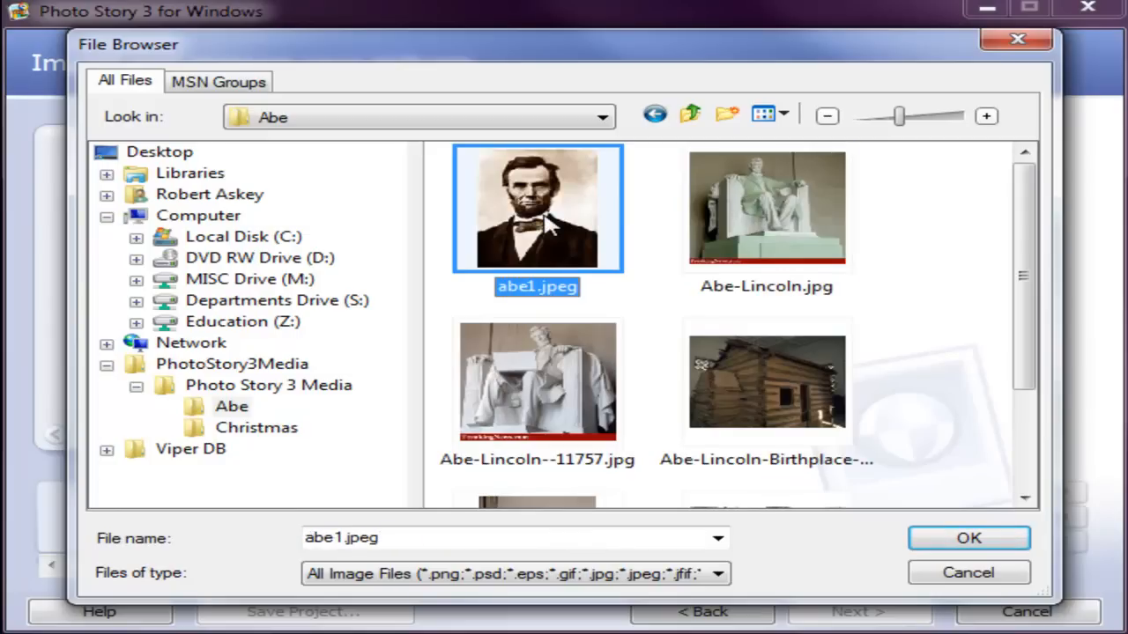
pyautogui.hotkey('ctrl', 'a')
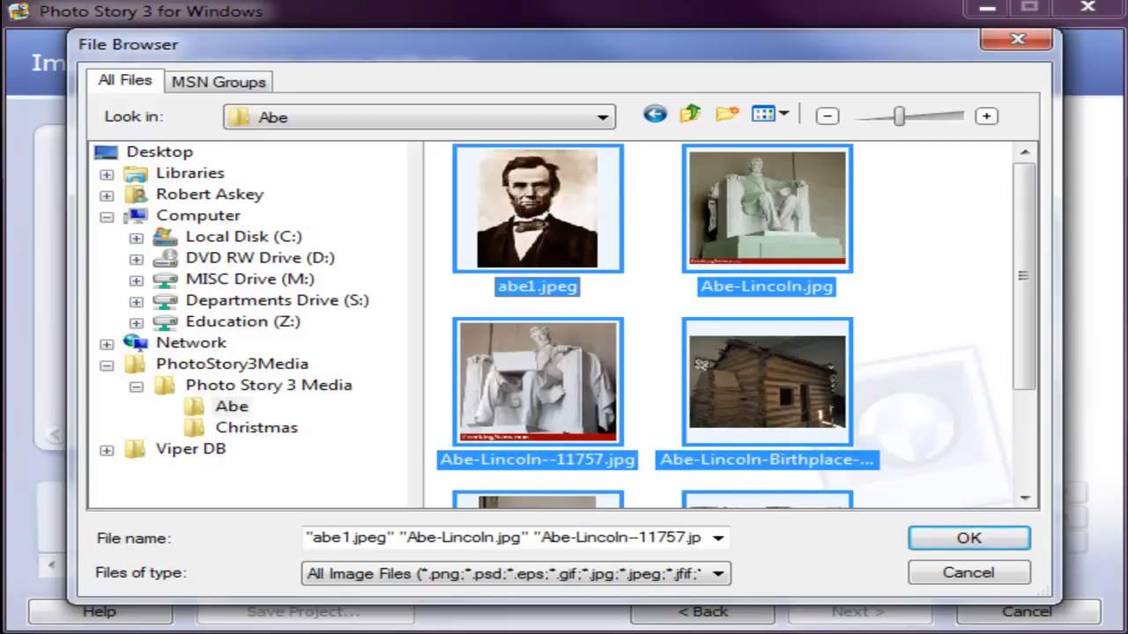
pyautogui.click(979, 537)
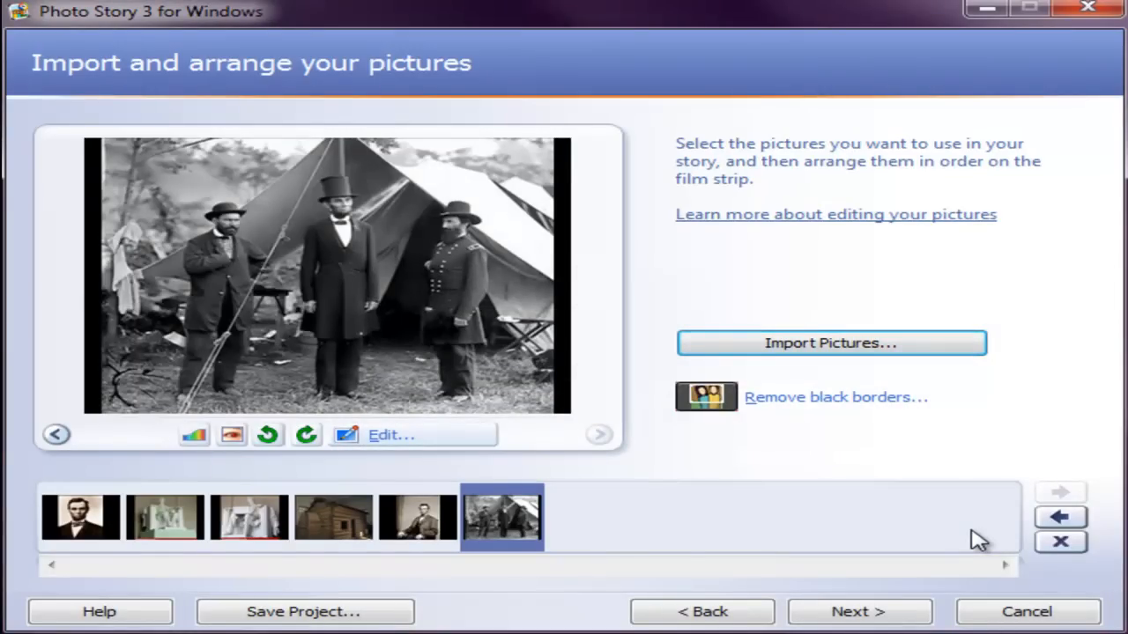
# Step: Preview the imported pictures on the film strip, stepping back to the first portrait
pyautogui.click(197, 528)
pyautogui.click(256, 526)
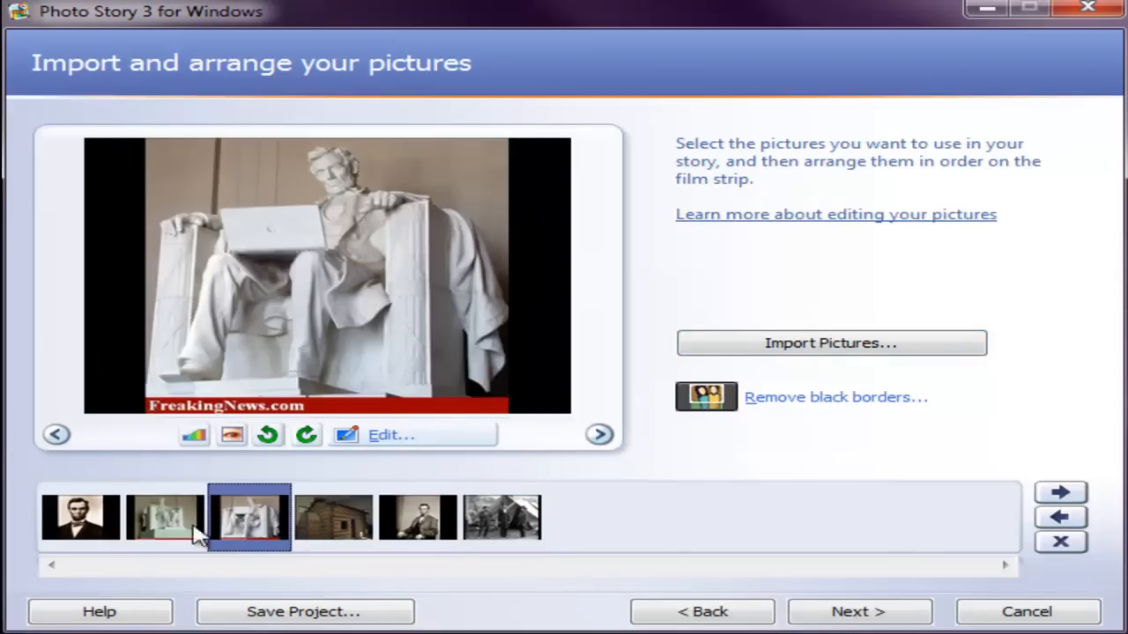
pyautogui.click(88, 518)
pyautogui.click(423, 525)
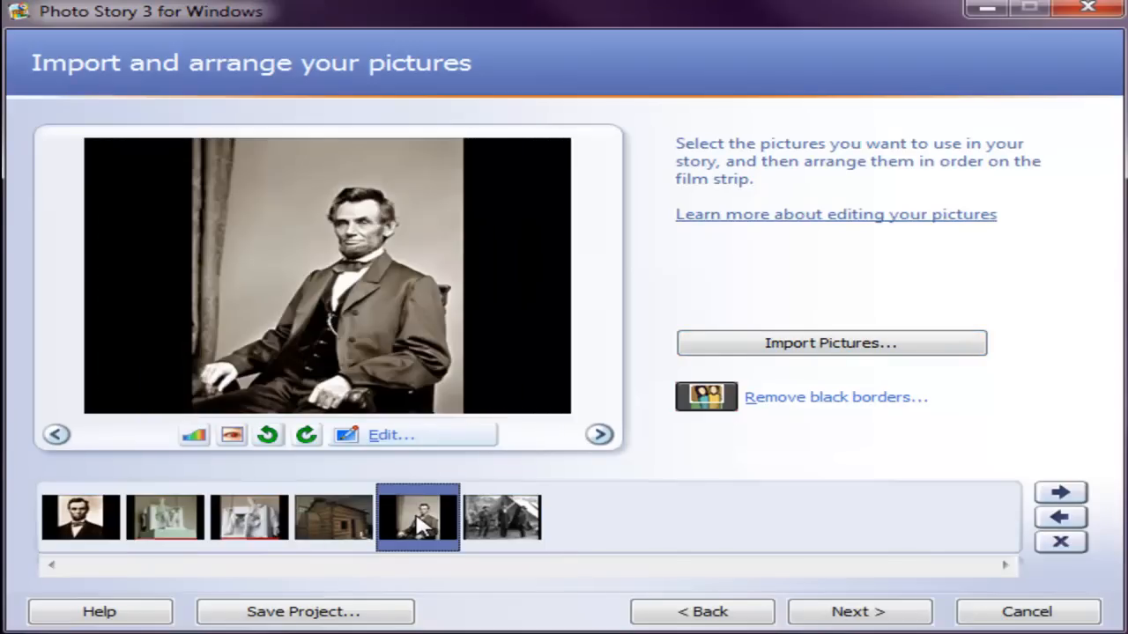
pyautogui.click(599, 434)
pyautogui.click(55, 436)
pyautogui.click(55, 435)
pyautogui.click(56, 435)
pyautogui.click(55, 435)
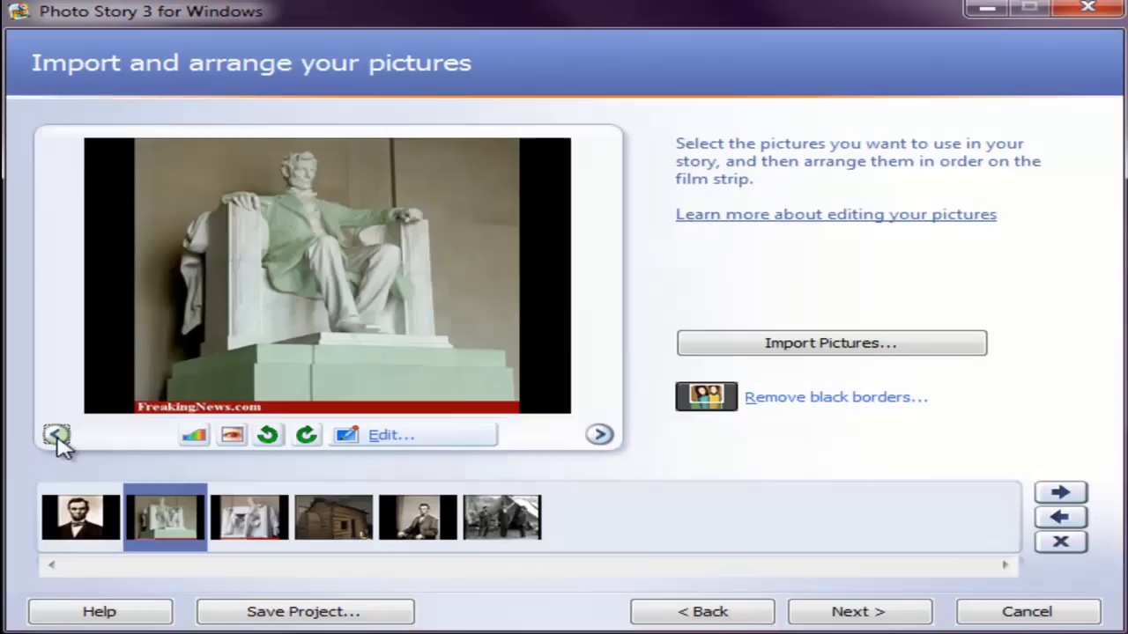
pyautogui.click(55, 435)
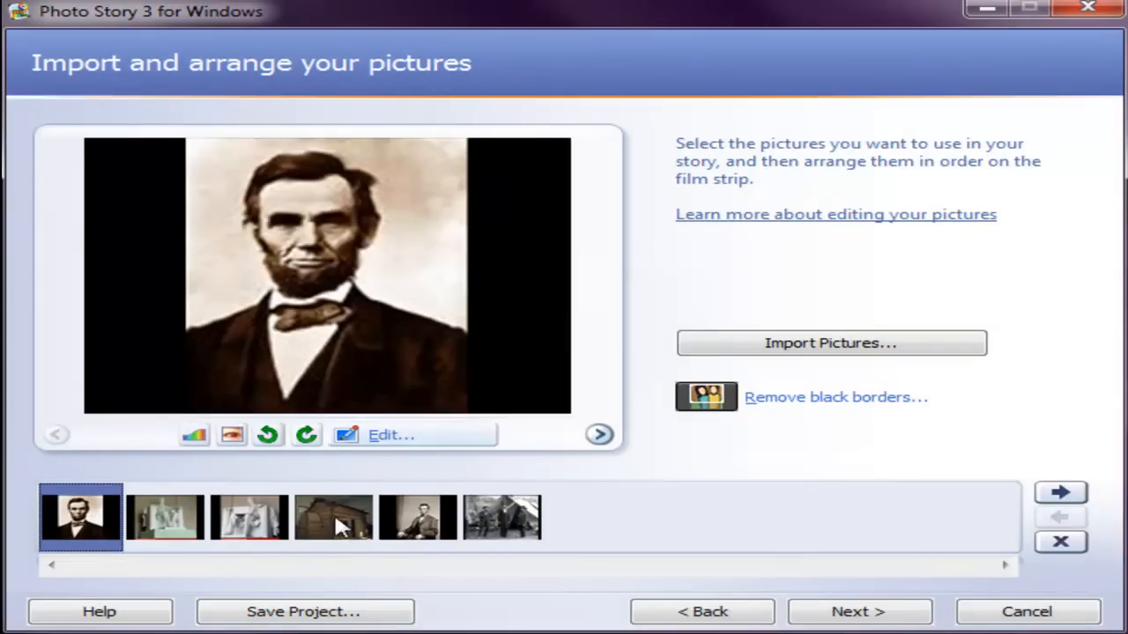
# Step: Move the picture of three men in front of a tent to second place on the film strip
pyautogui.click(507, 529)
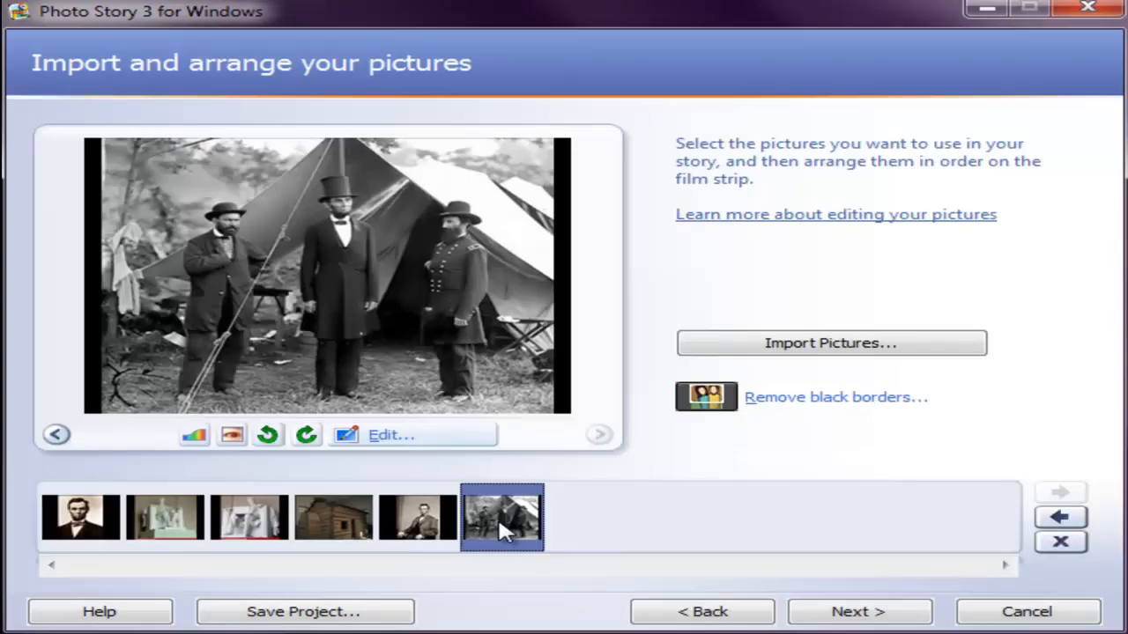
pyautogui.moveTo(495, 518); pyautogui.dragTo(156, 511)
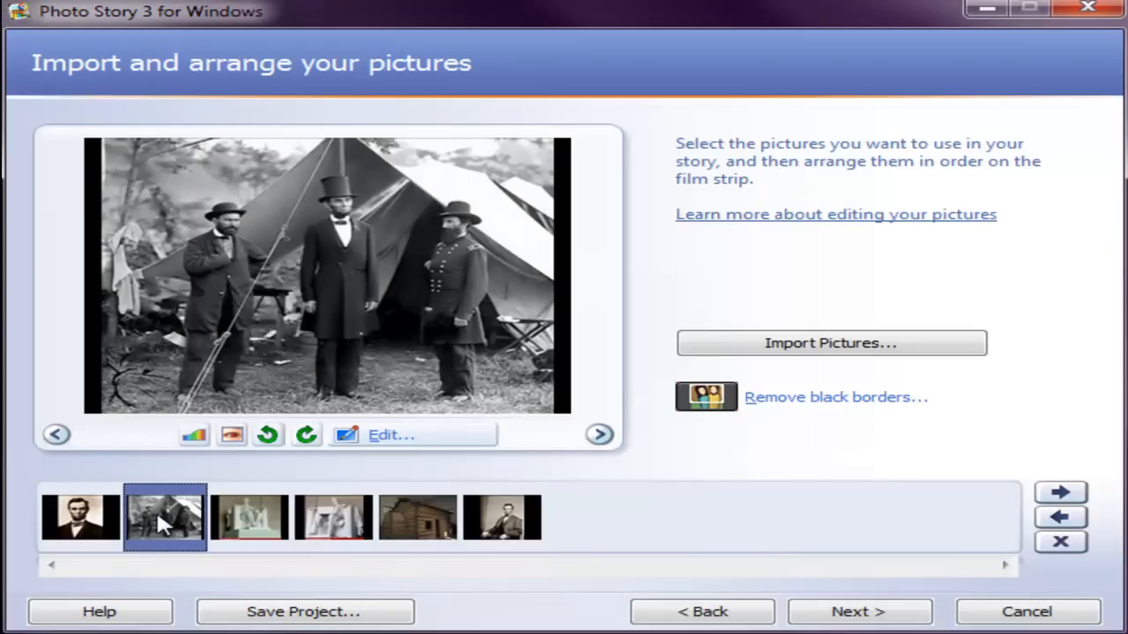
pyautogui.click(107, 527)
pyautogui.click(166, 529)
# Step: Open the picture of the seated statue with a laptop for editing
pyautogui.click(335, 524)
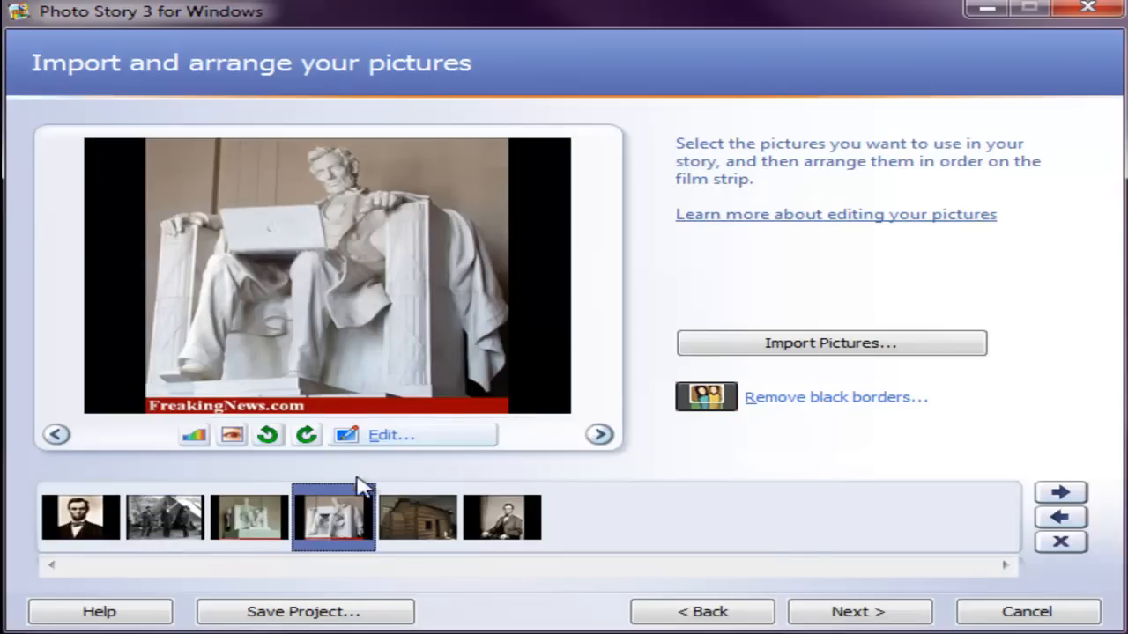
pyautogui.click(387, 438)
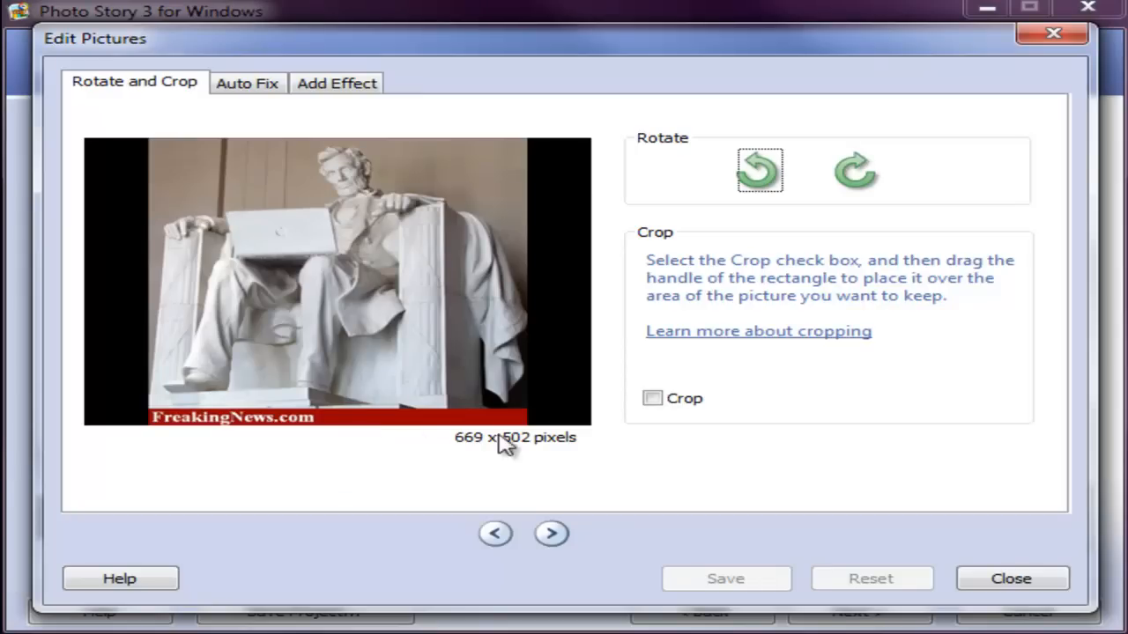
pyautogui.click(653, 400)
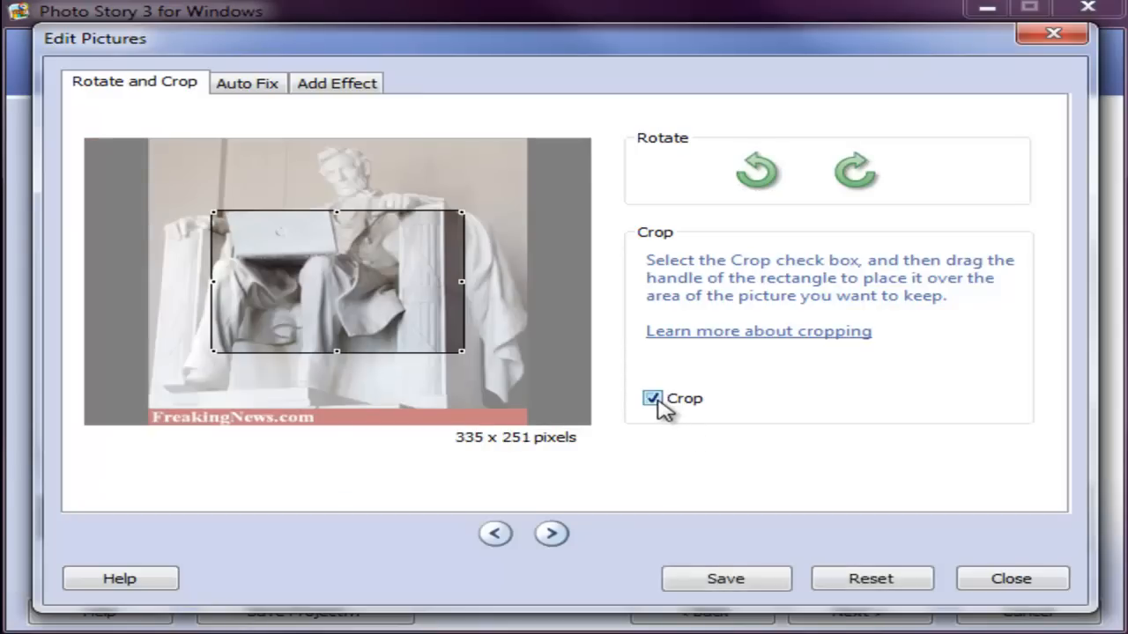
pyautogui.moveTo(420, 315); pyautogui.dragTo(358, 243)
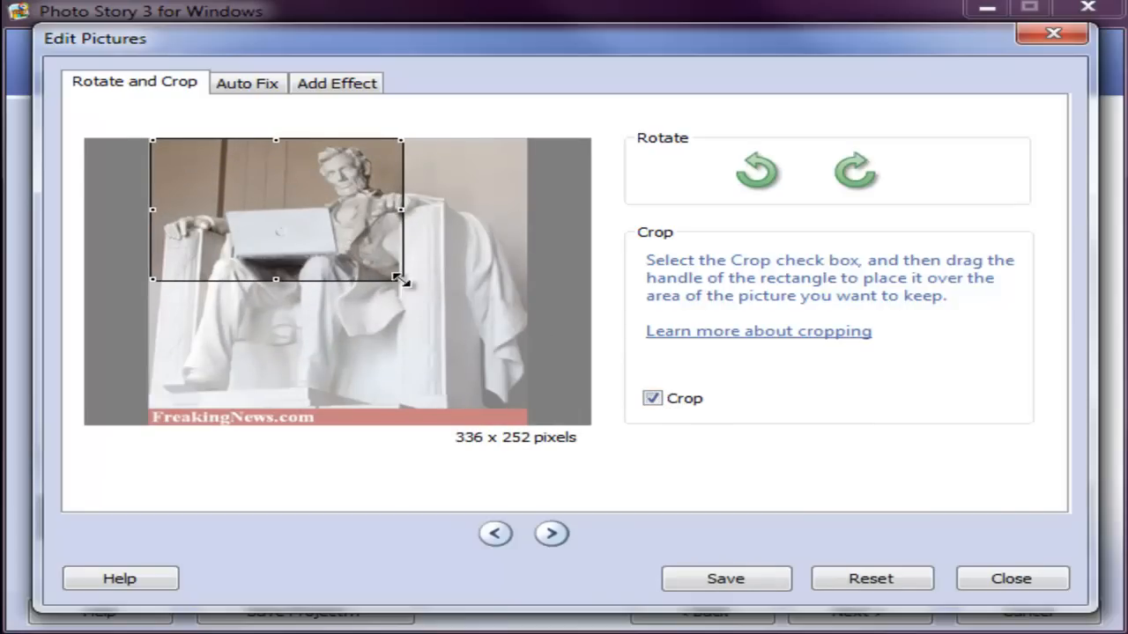
pyautogui.moveTo(403, 280); pyautogui.dragTo(506, 398)
pyautogui.moveTo(115, 403)
pyautogui.mouseDown()
pyautogui.moveTo(82, 402)
pyautogui.moveTo(108, 390)
pyautogui.mouseUp()
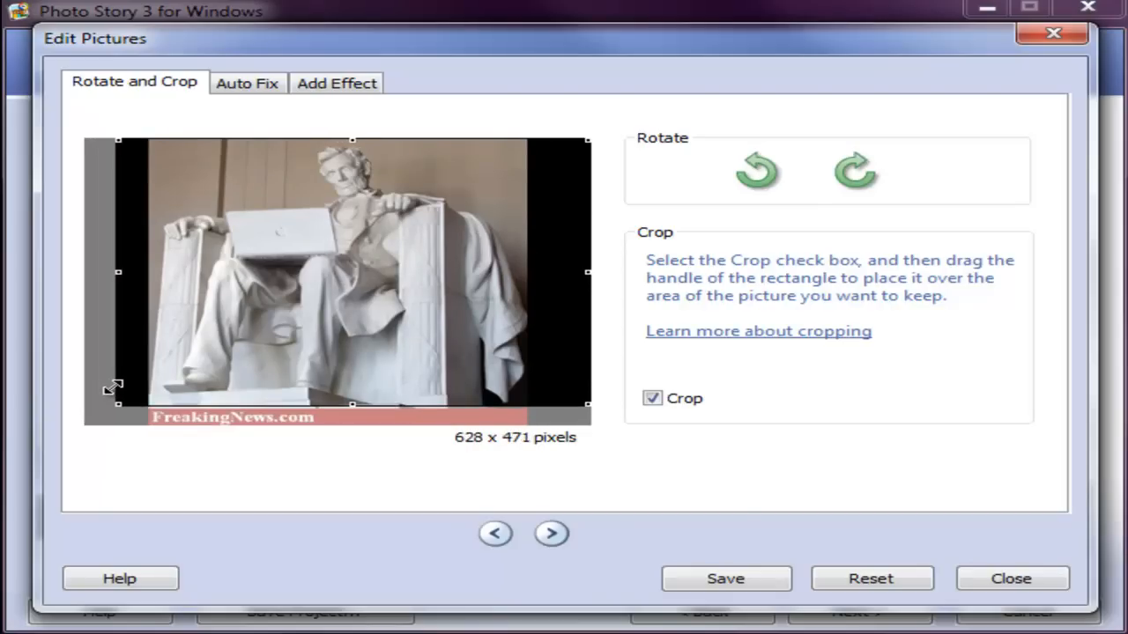
pyautogui.moveTo(365, 391); pyautogui.dragTo(343, 393)
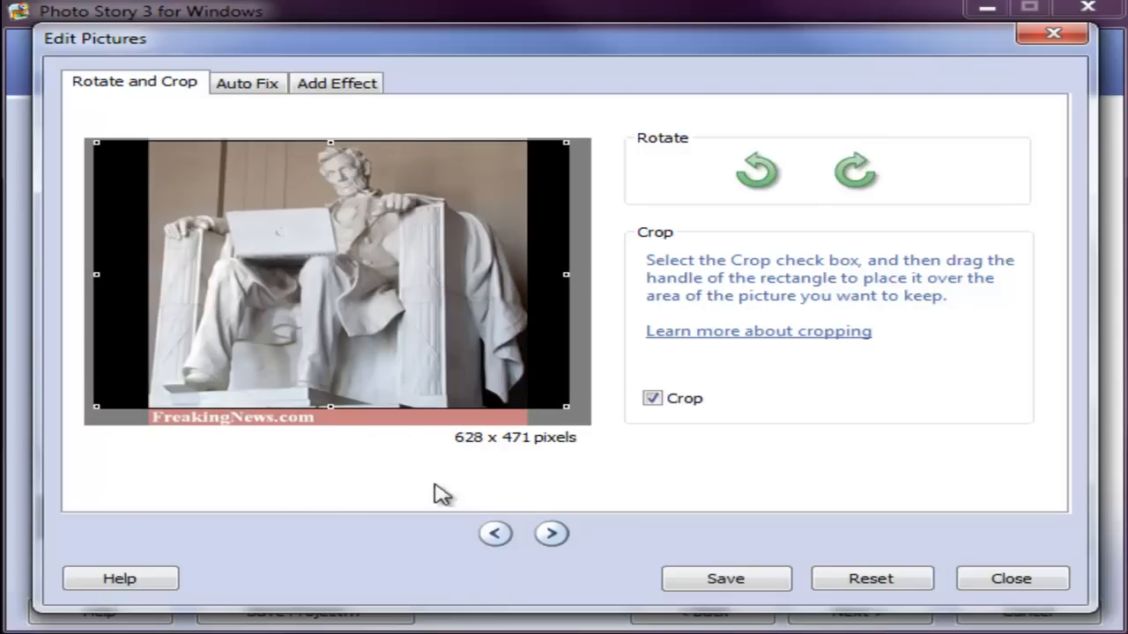
pyautogui.click(846, 591)
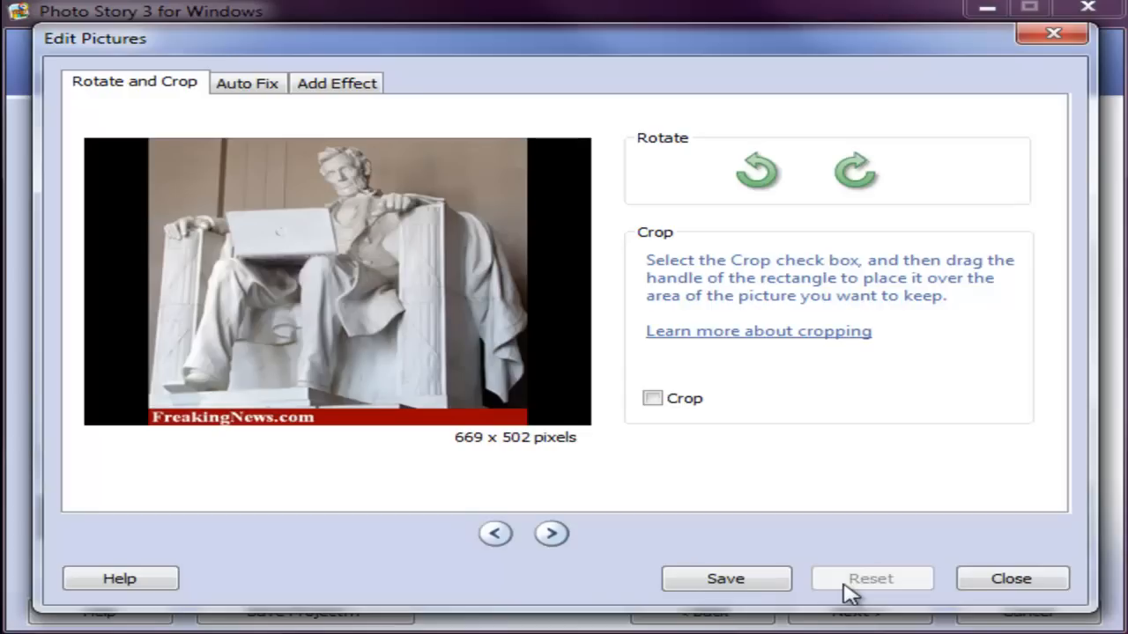
# Step: Crop the laptop statue picture to about 629 x 472 pixels, excluding the red FreakingNews.com banner, and save the edit
pyautogui.click(652, 400)
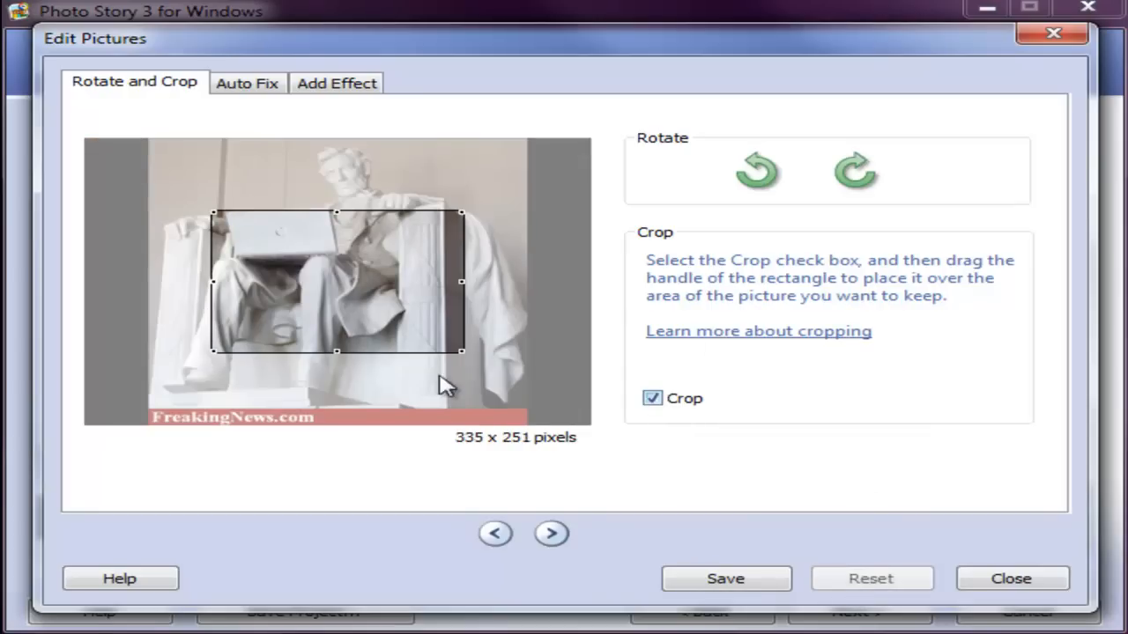
pyautogui.moveTo(282, 265); pyautogui.dragTo(167, 199)
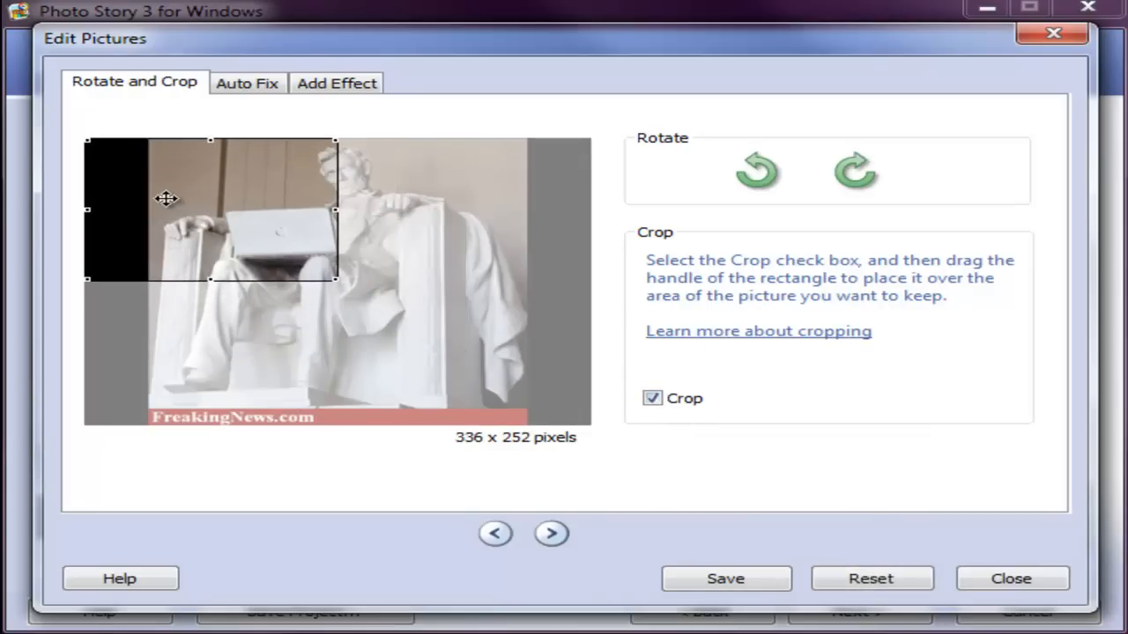
pyautogui.moveTo(336, 278); pyautogui.dragTo(592, 275)
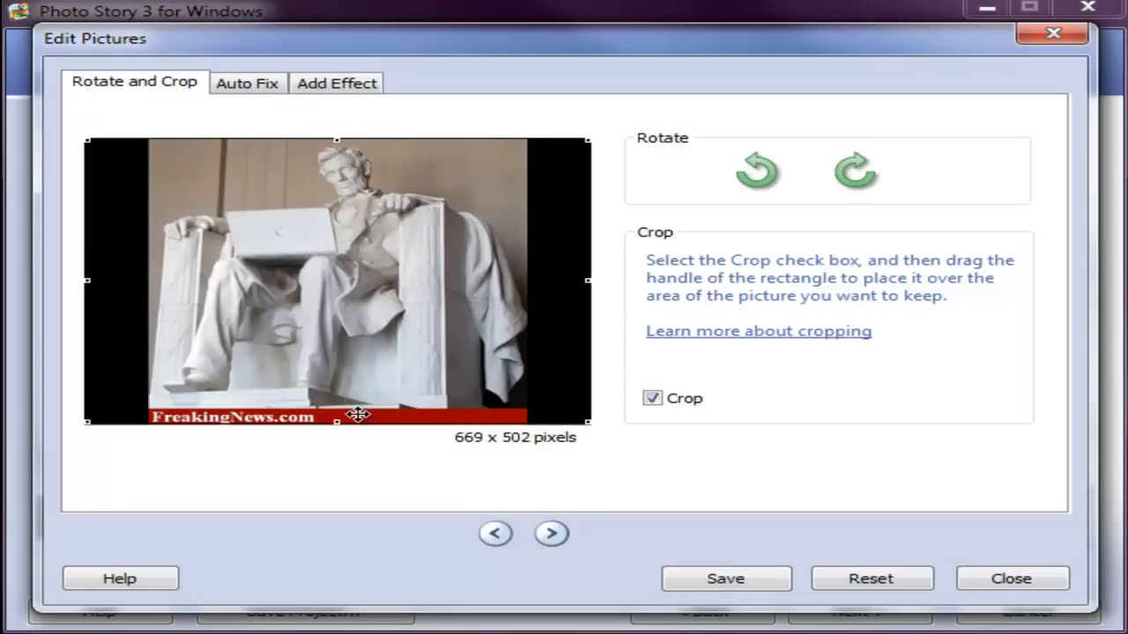
pyautogui.moveTo(336, 422); pyautogui.dragTo(336, 407)
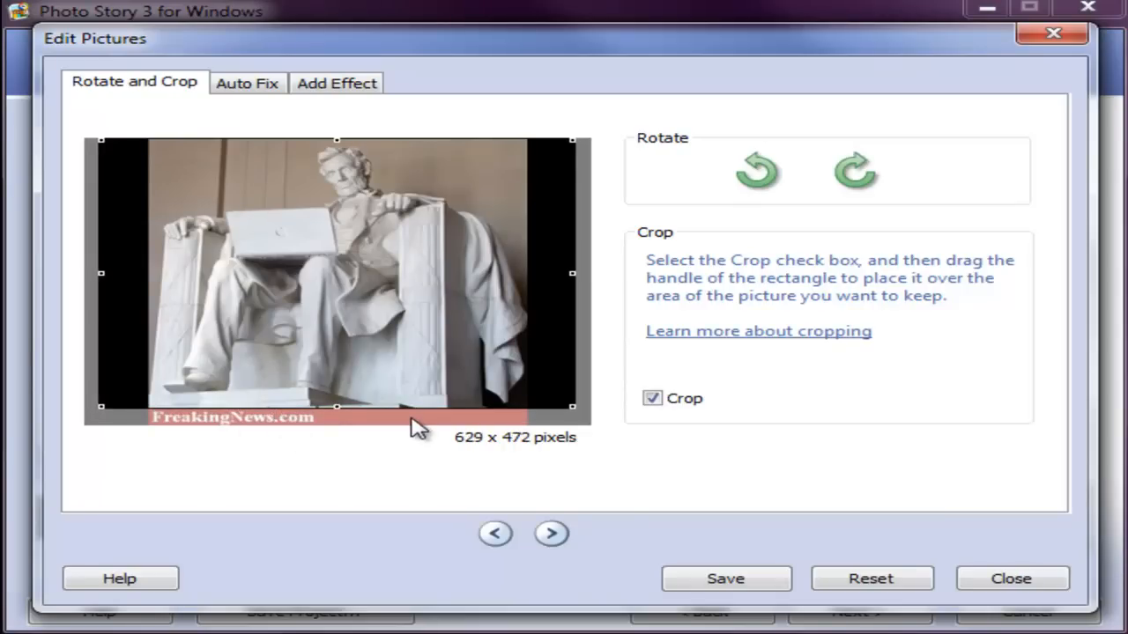
pyautogui.click(725, 592)
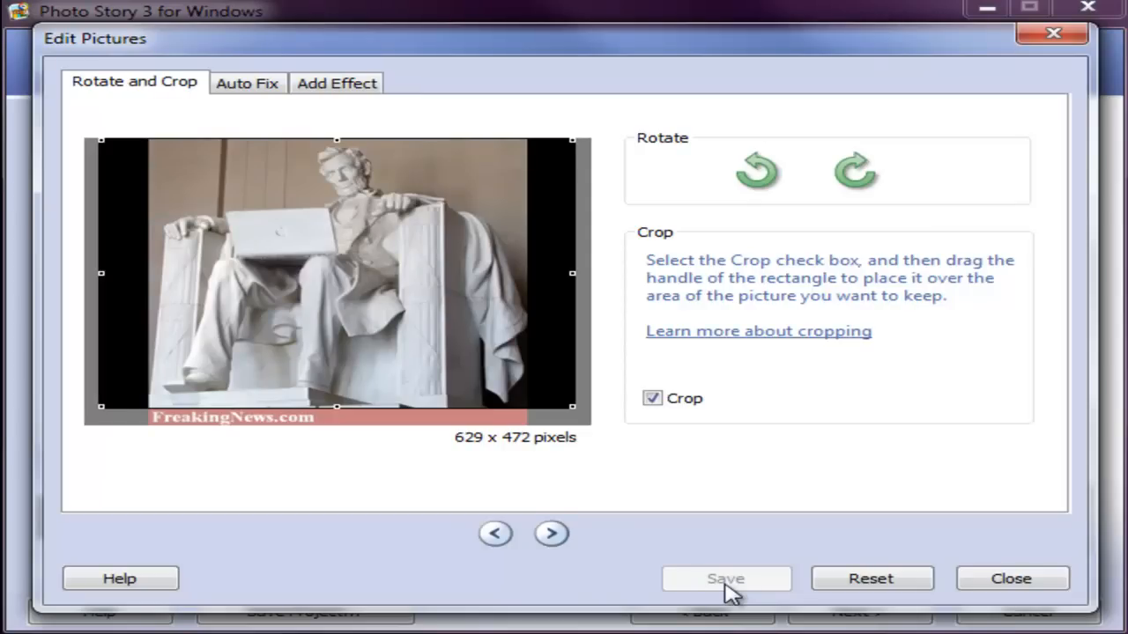
# Step: Crop the picture of the seated statue in a green coat to about 605 x 454 pixels, excluding the red FreakingNews.com banner, and save the edit
pyautogui.click(1007, 581)
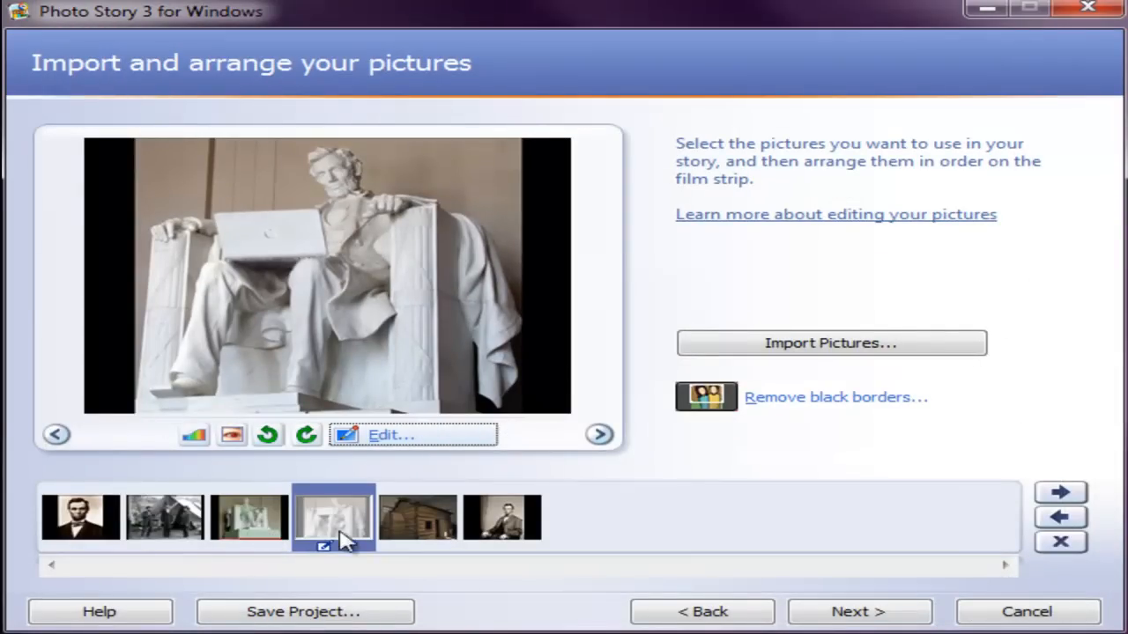
pyautogui.click(274, 539)
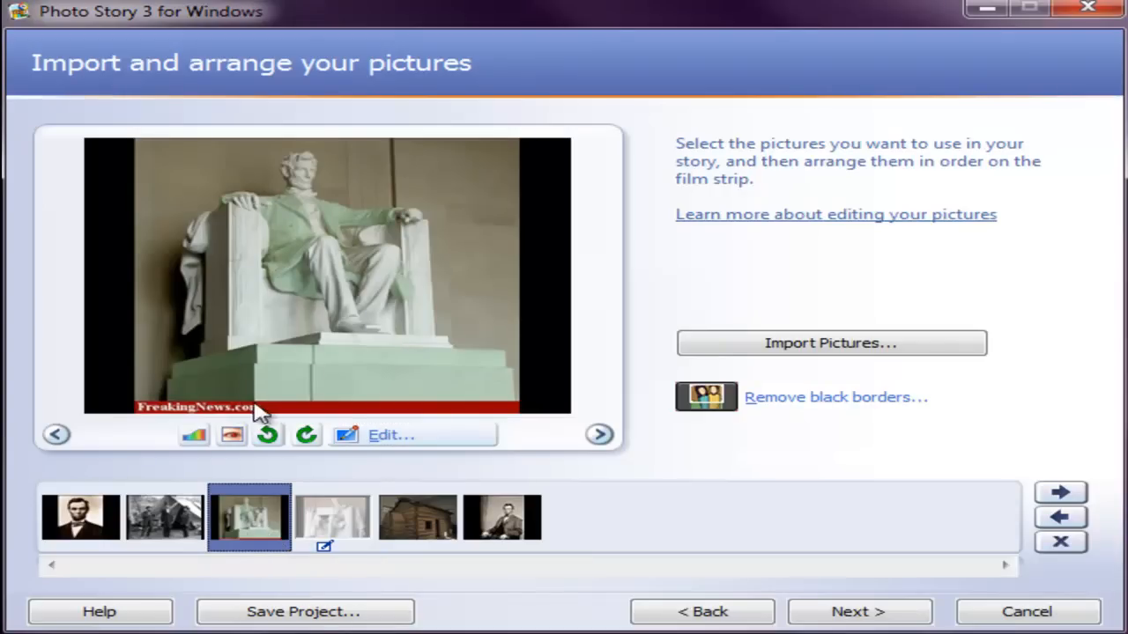
pyautogui.click(391, 435)
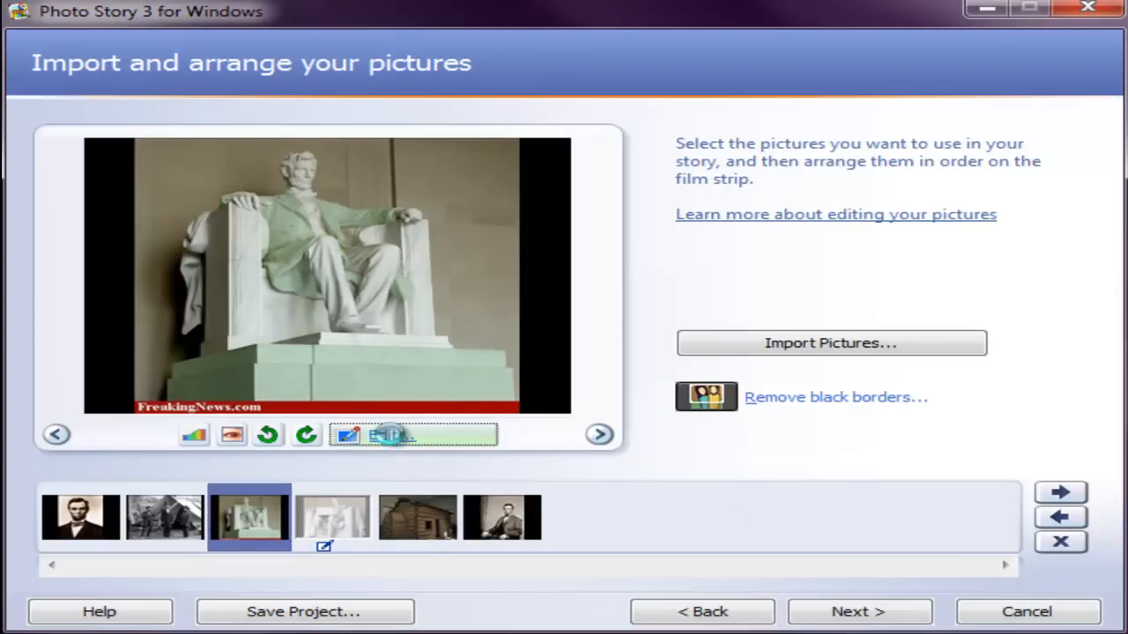
pyautogui.click(652, 398)
pyautogui.moveTo(332, 314); pyautogui.dragTo(202, 233)
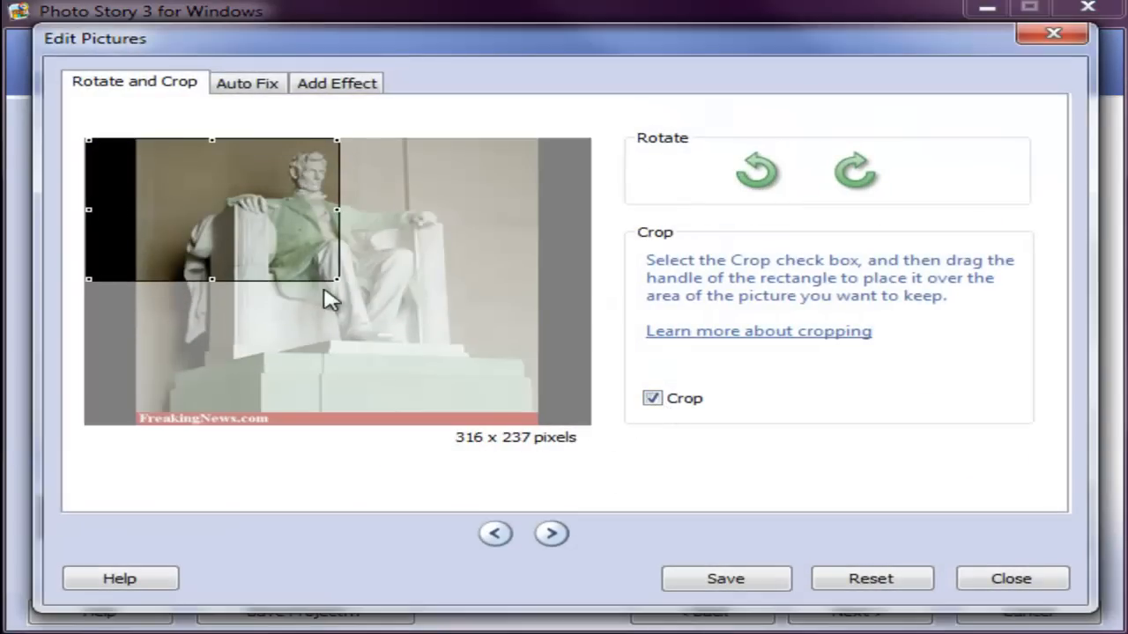
pyautogui.moveTo(340, 278); pyautogui.dragTo(594, 348)
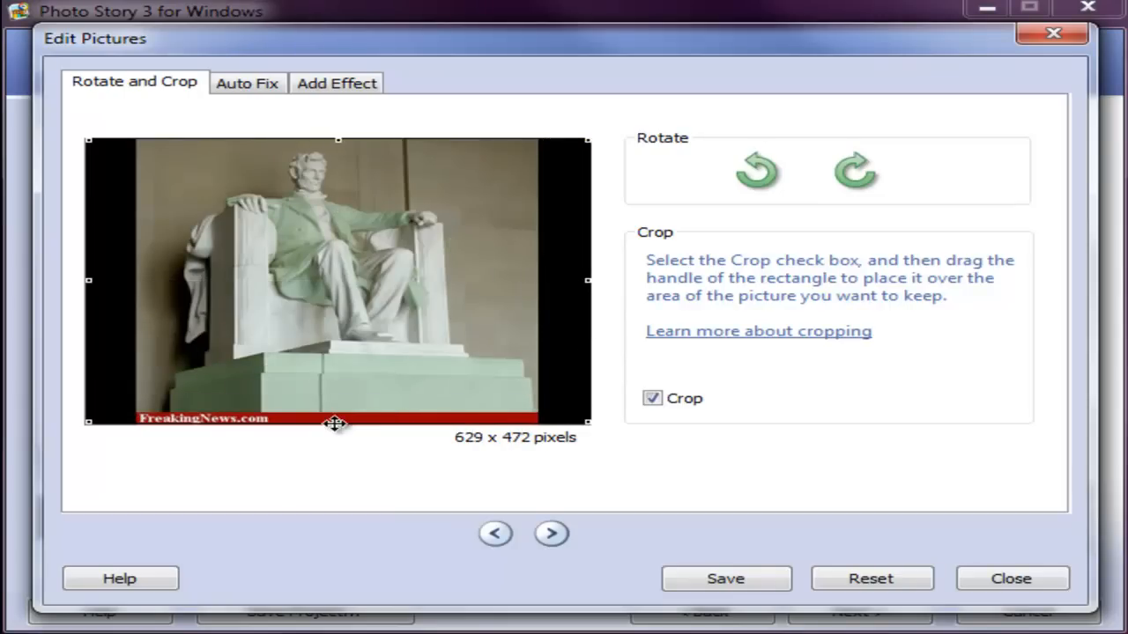
pyautogui.moveTo(337, 421); pyautogui.dragTo(342, 410)
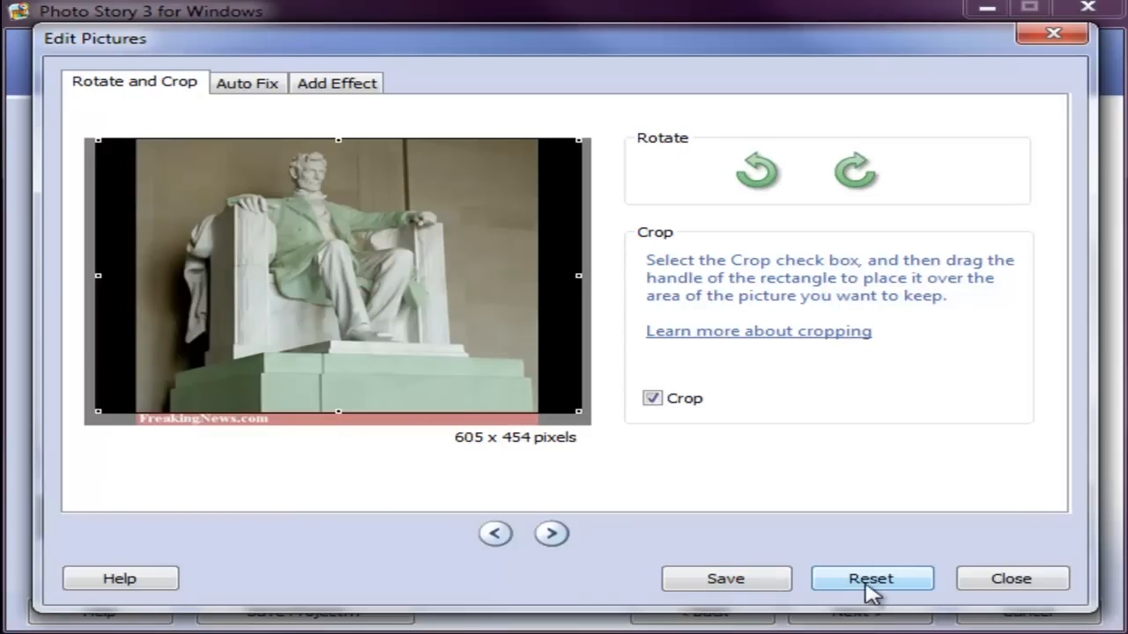
pyautogui.click(743, 588)
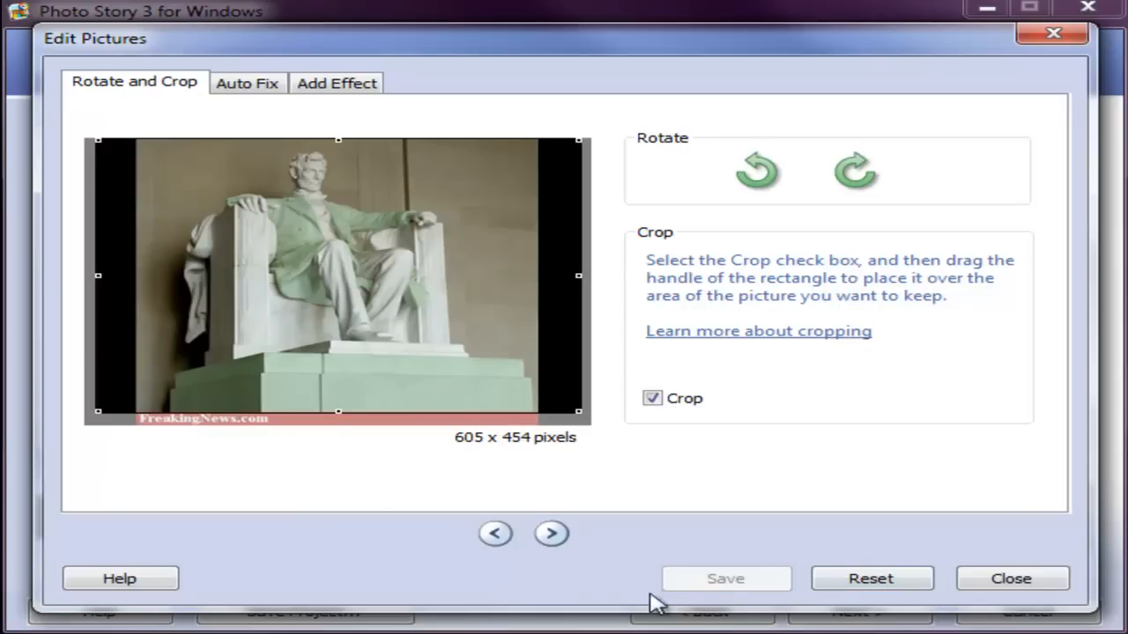
pyautogui.click(1002, 589)
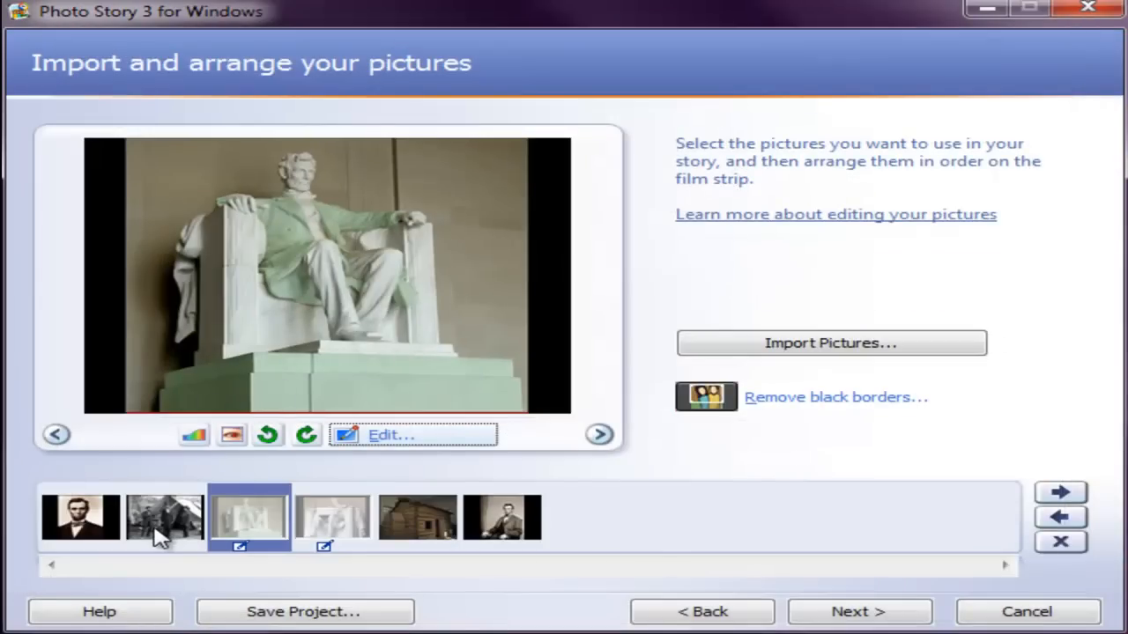
# Step: Rotate the log cabin picture clockwise in quarter turns through a full circle
pyautogui.click(405, 525)
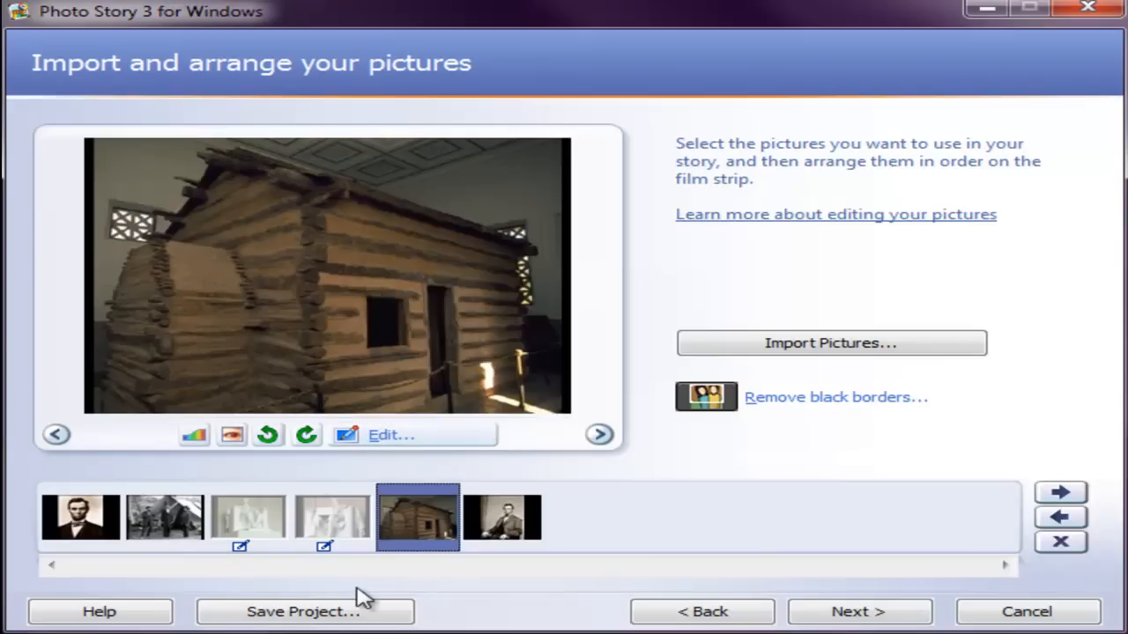
pyautogui.click(307, 435)
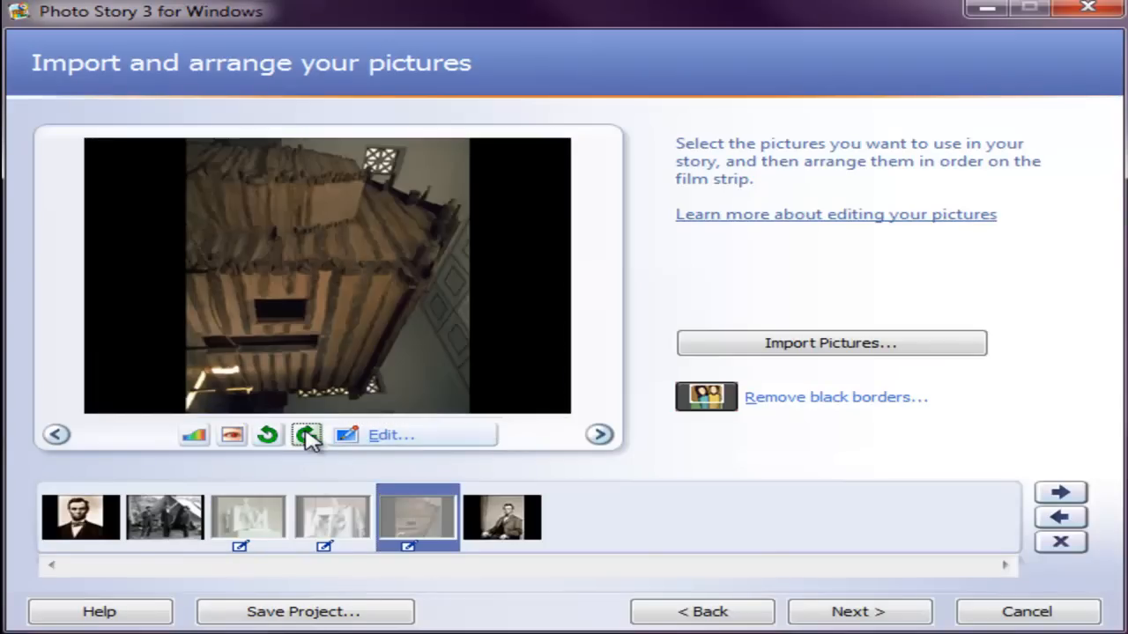
pyautogui.click(306, 435)
pyautogui.click(307, 435)
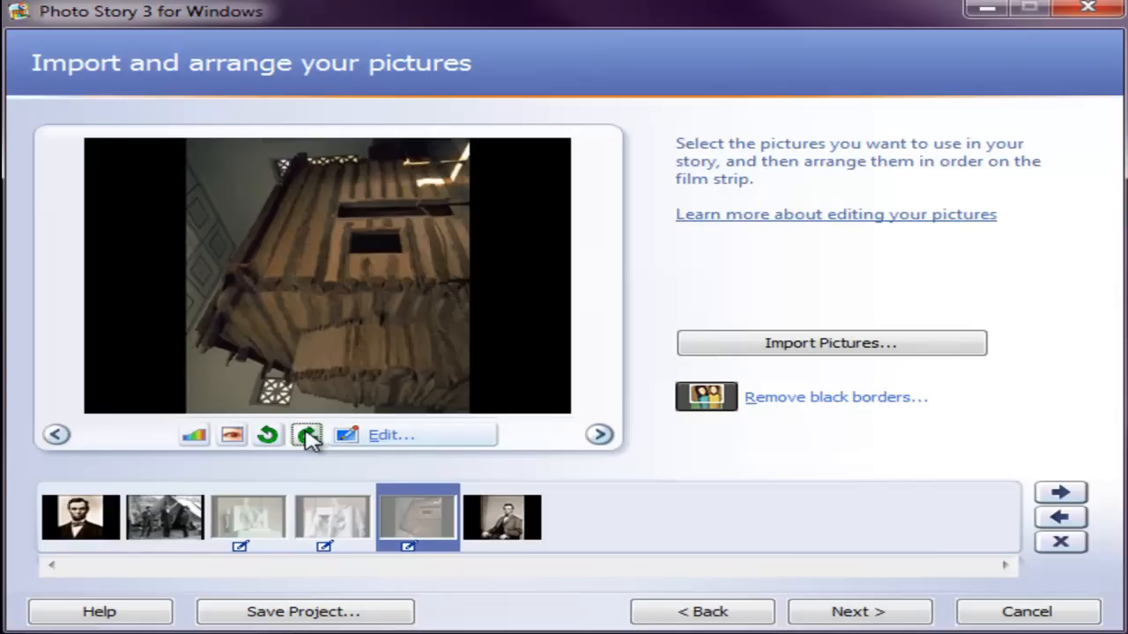
pyautogui.click(308, 436)
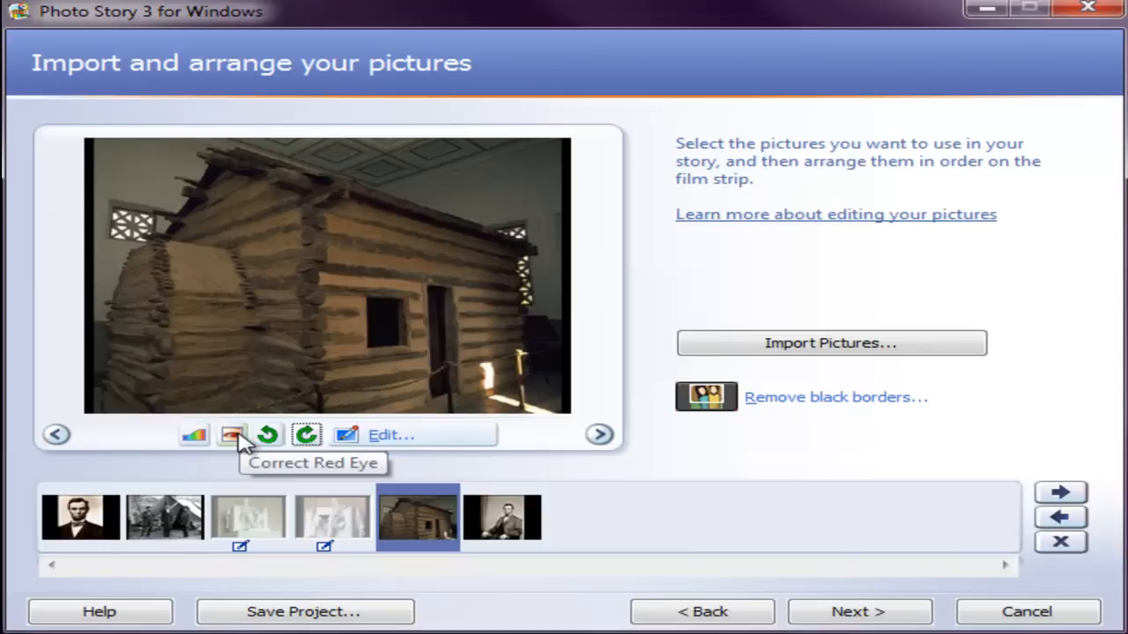
# Step: Review the two cropped statue pictures, checking the laptop statue's crop in the picture editor
pyautogui.click(342, 529)
pyautogui.click(236, 533)
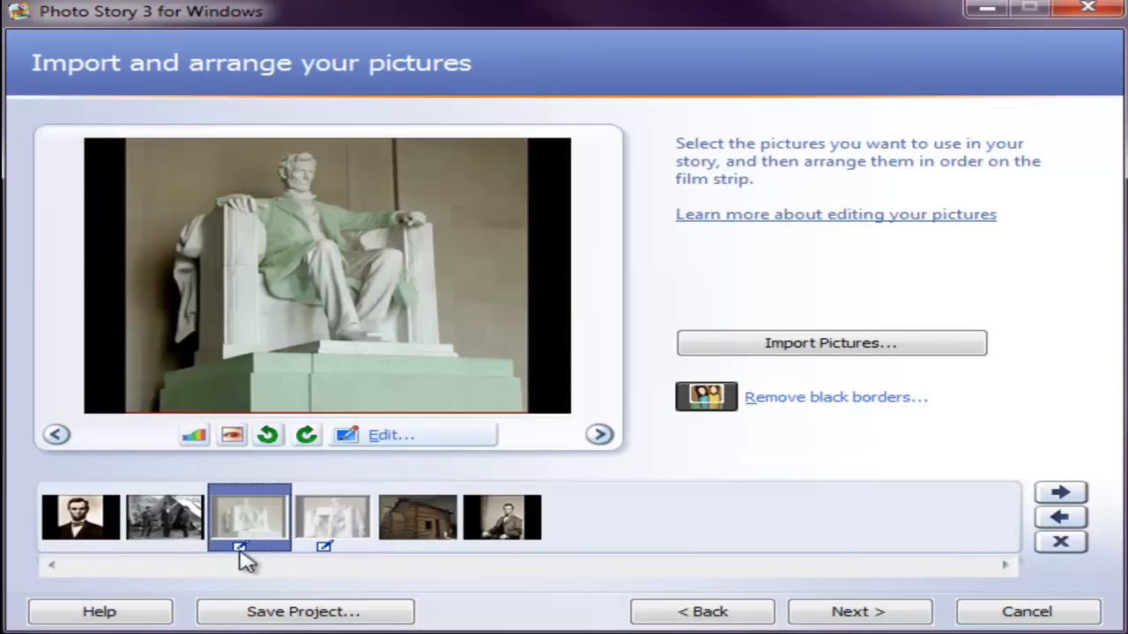
pyautogui.click(333, 554)
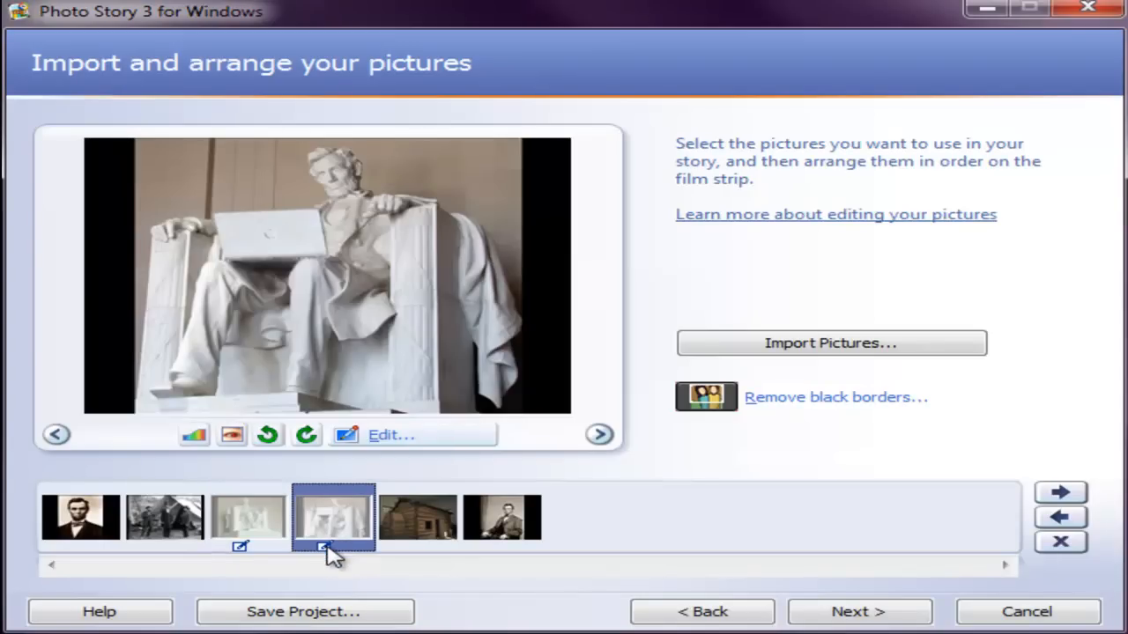
pyautogui.click(410, 438)
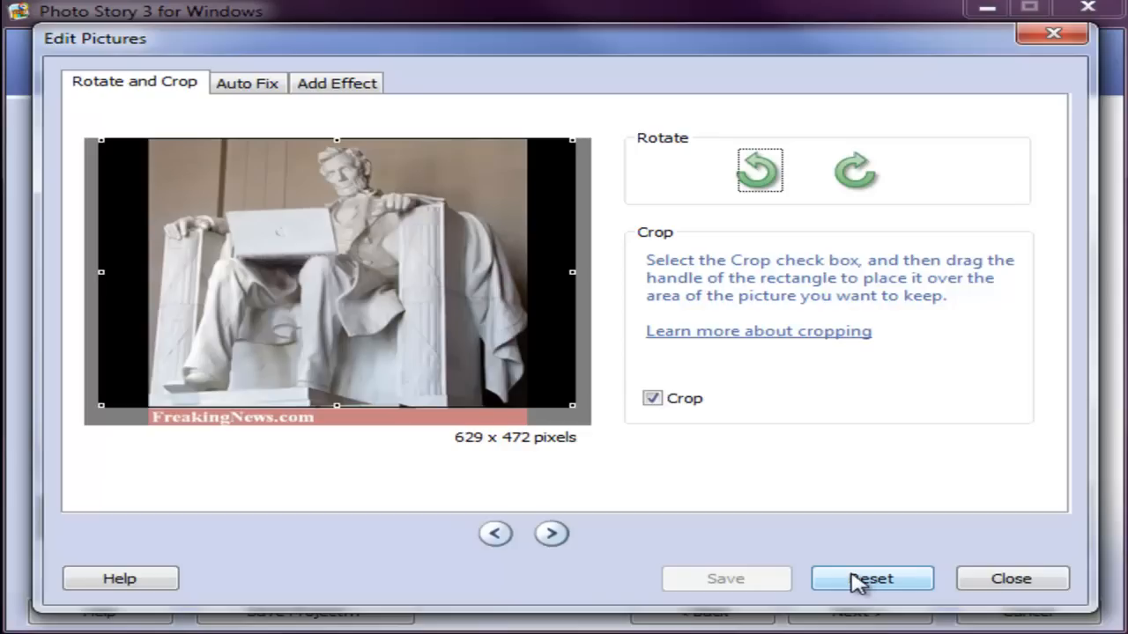
pyautogui.click(1014, 582)
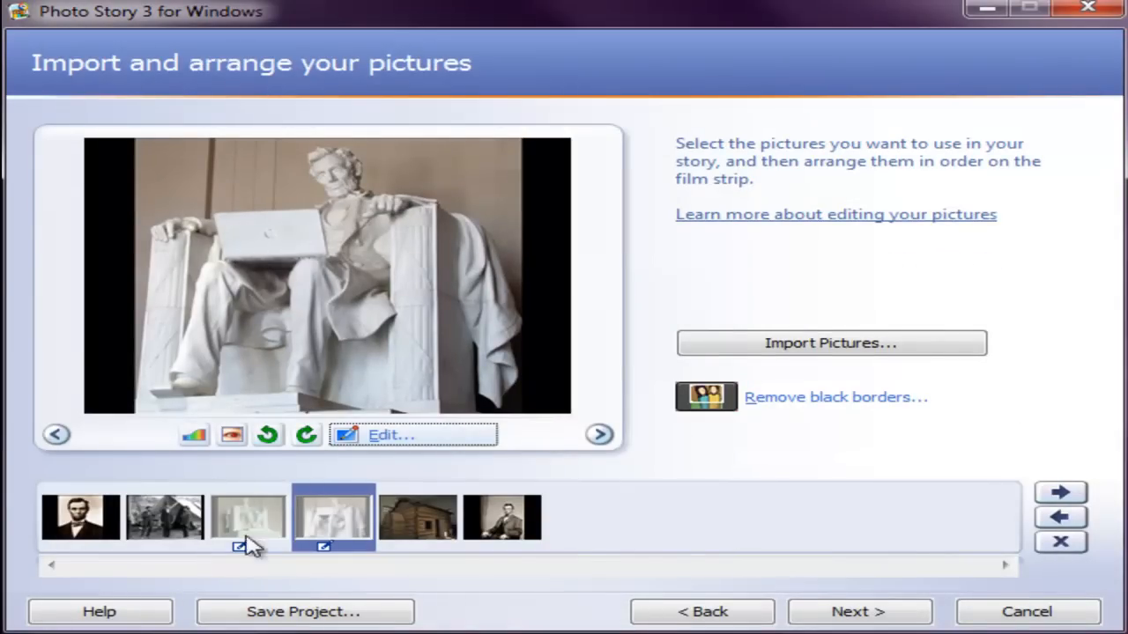
# Step: Proceed to adding titles and preview each picture on the film strip, returning to the first portrait
pyautogui.click(875, 614)
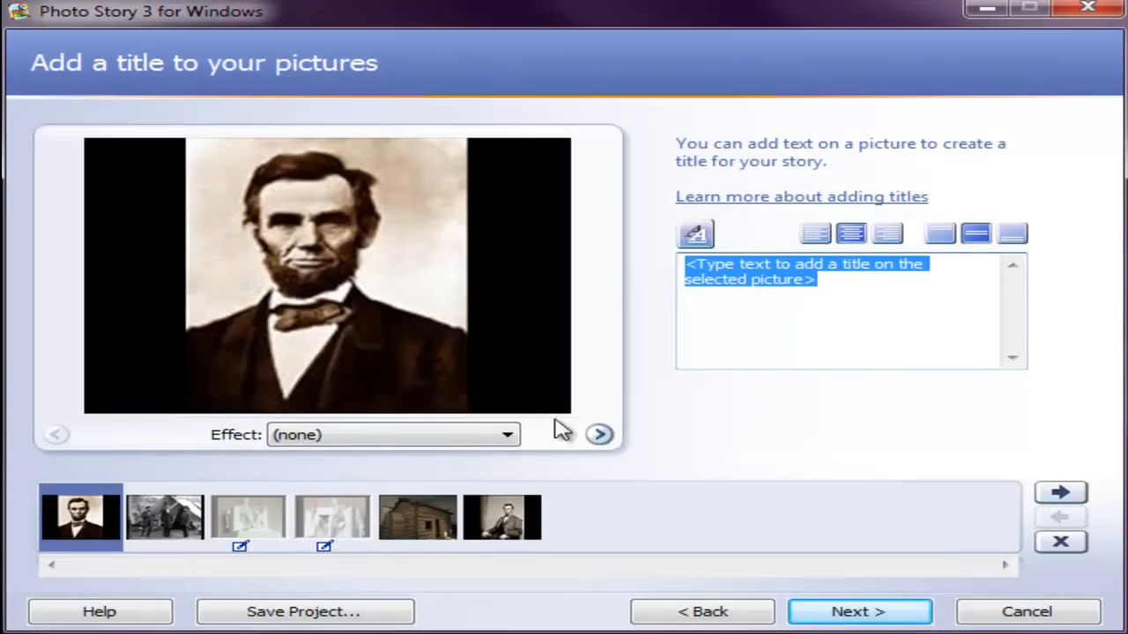
pyautogui.click(173, 532)
pyautogui.click(249, 527)
pyautogui.click(321, 527)
pyautogui.click(417, 519)
pyautogui.click(523, 520)
pyautogui.click(78, 516)
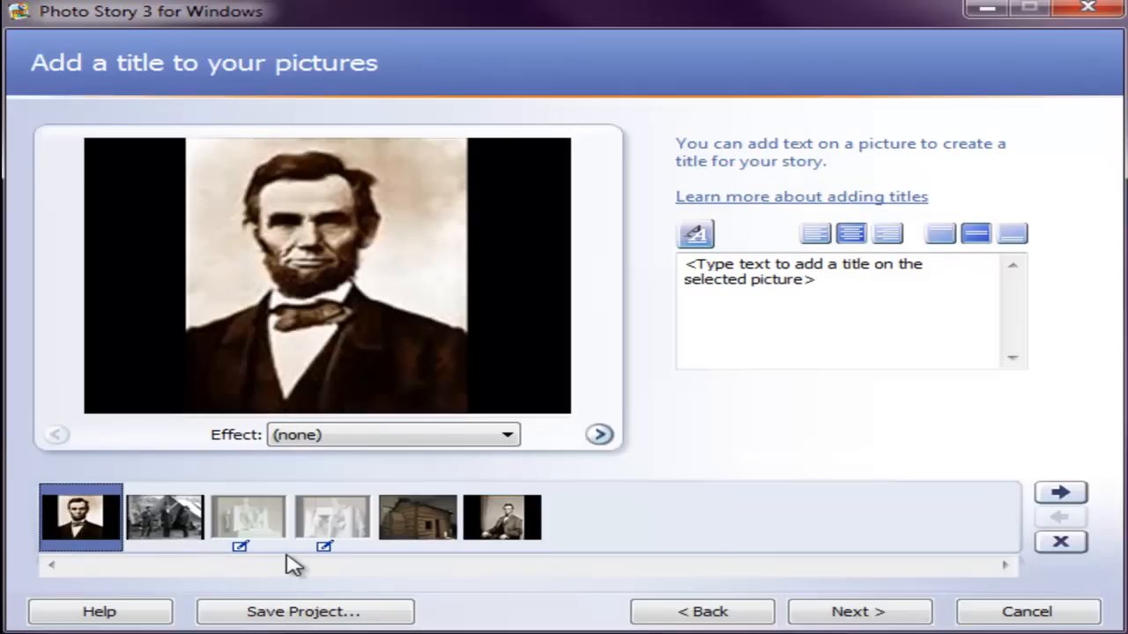
# Step: Add the title "Abe Lincoln" to the first portrait and align it to the bottom of the picture
pyautogui.moveTo(847, 279); pyautogui.dragTo(661, 251)
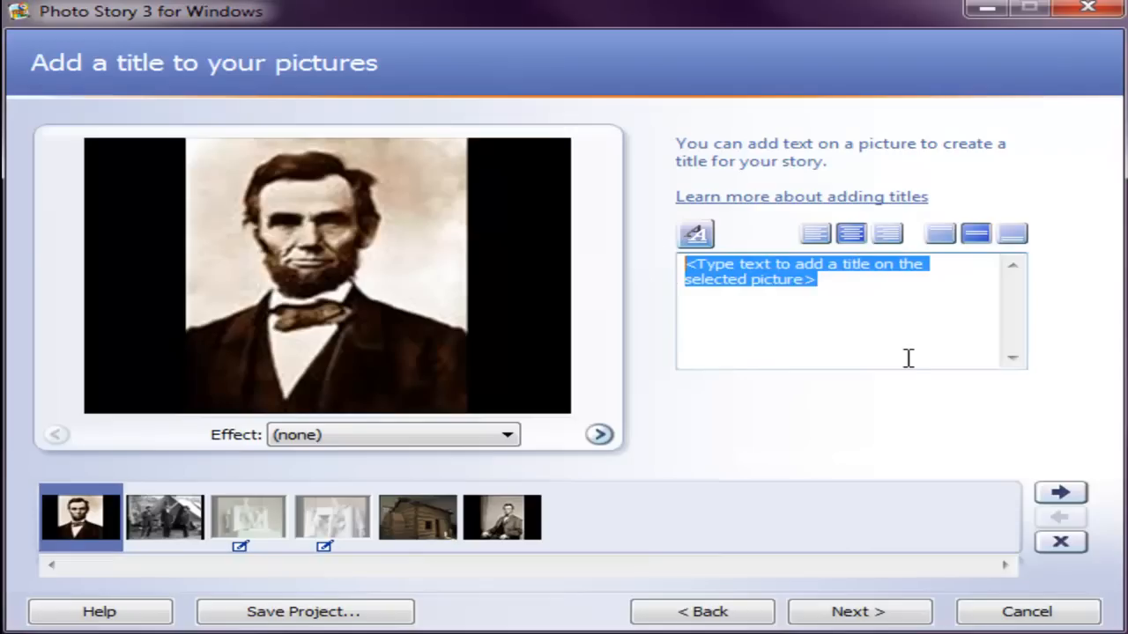
pyautogui.write('Able')
pyautogui.press('BackSpace')
pyautogui.write('e Lincoln')
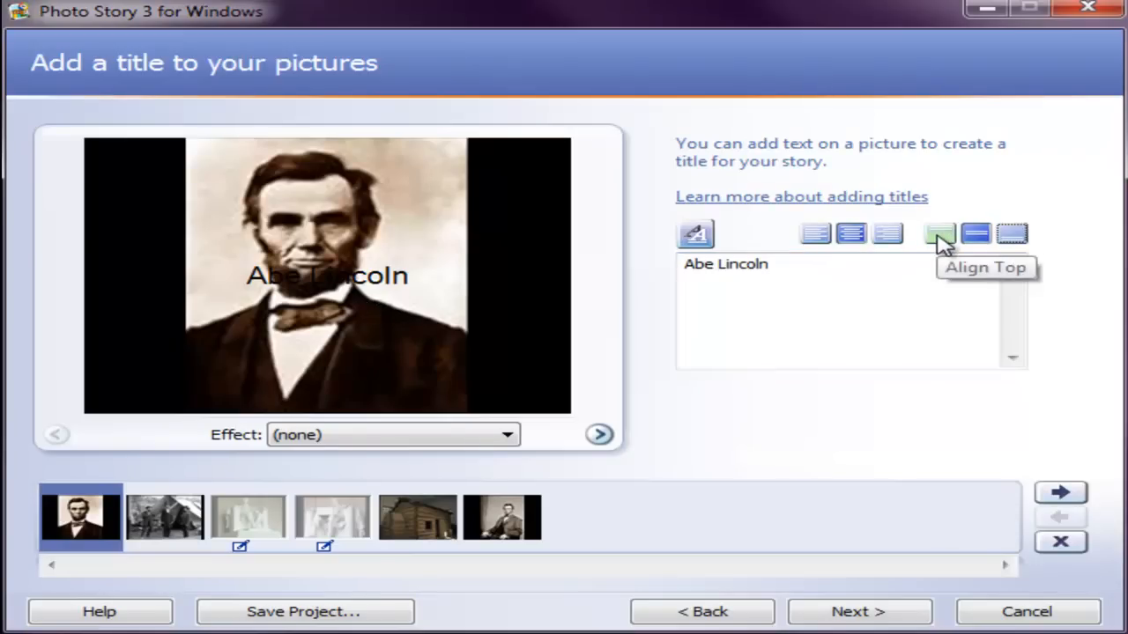
pyautogui.click(1015, 247)
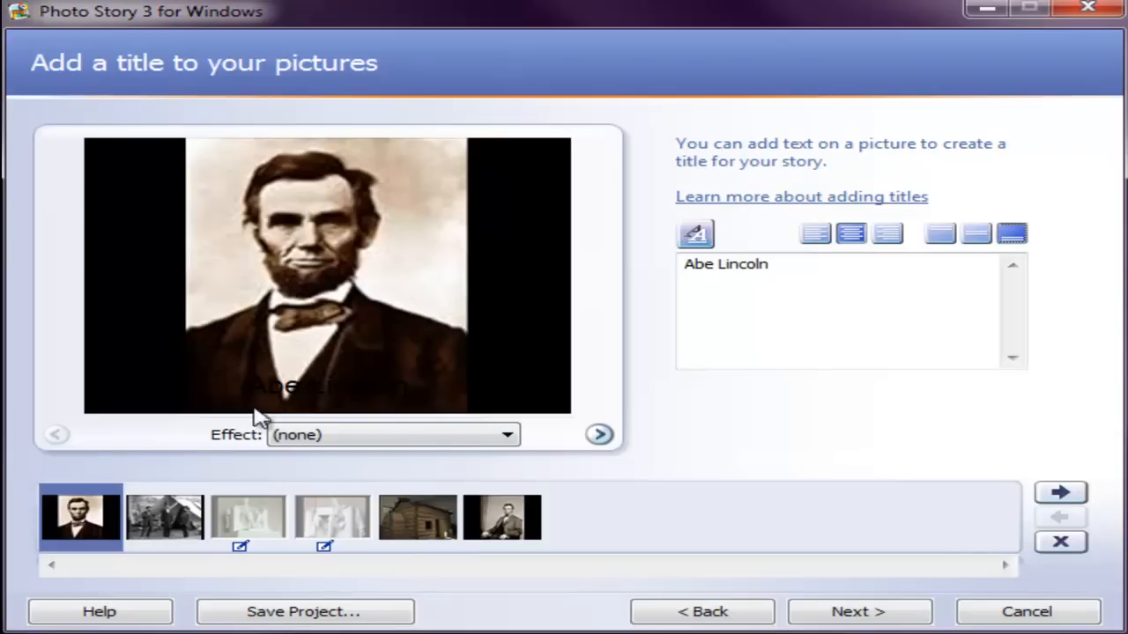
# Step: Format the portrait's title in bold, size 22, white
pyautogui.click(703, 253)
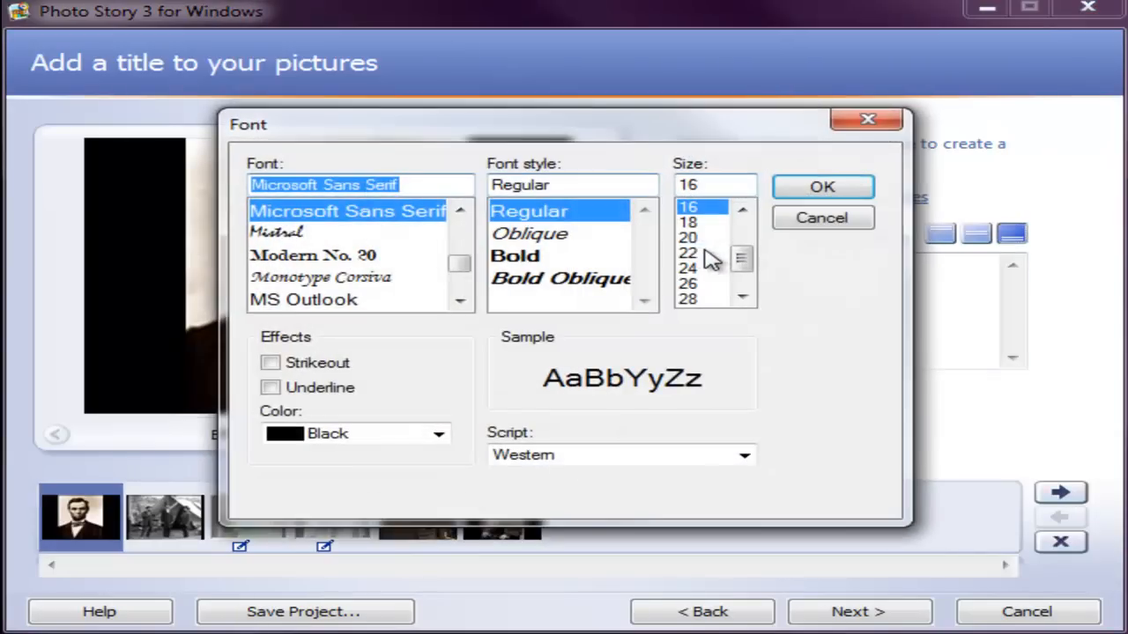
pyautogui.click(527, 256)
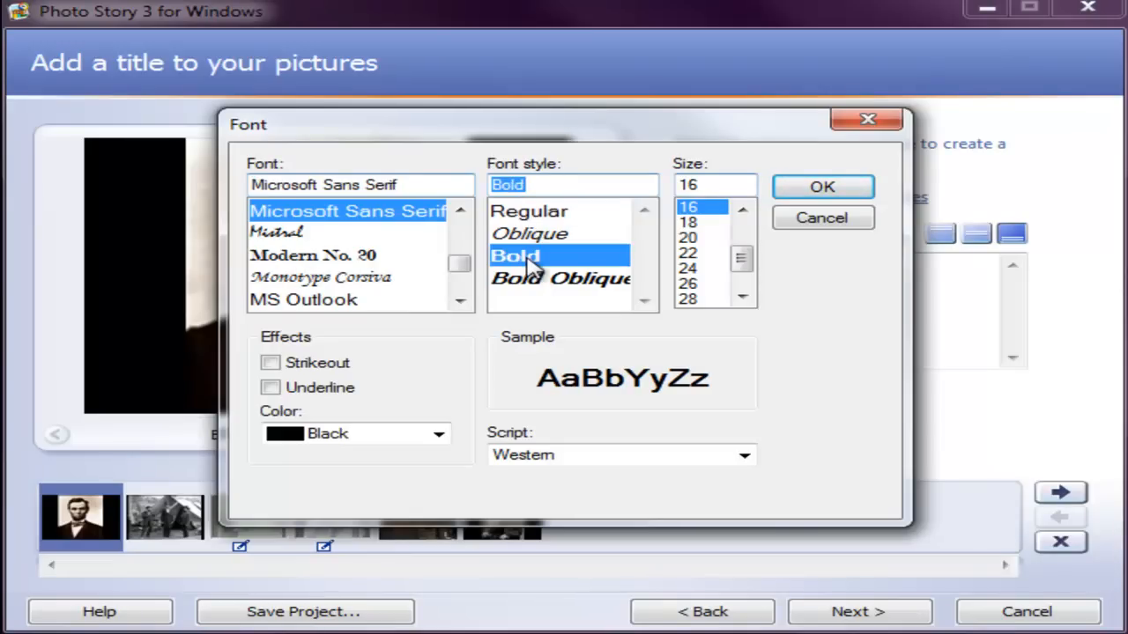
pyautogui.click(689, 254)
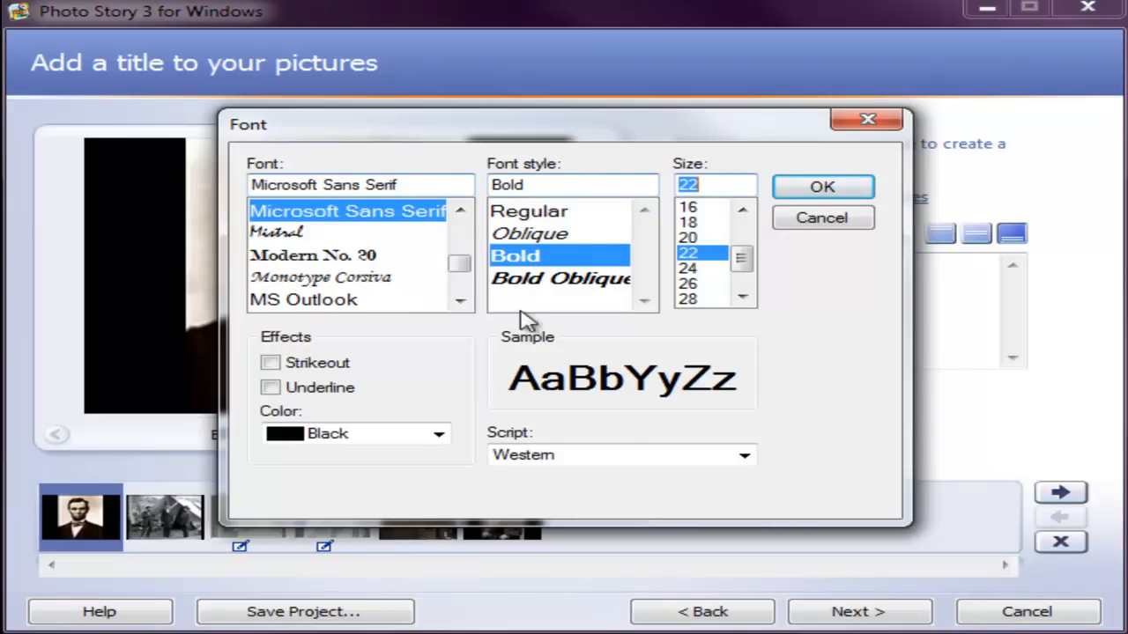
pyautogui.click(438, 435)
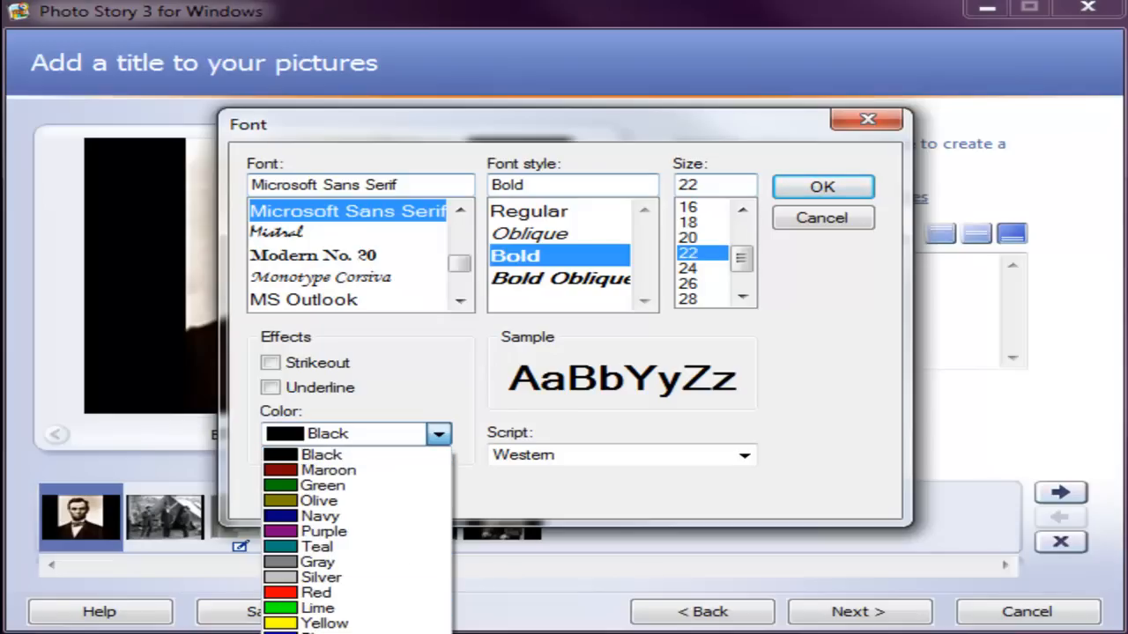
pyautogui.click(326, 633)
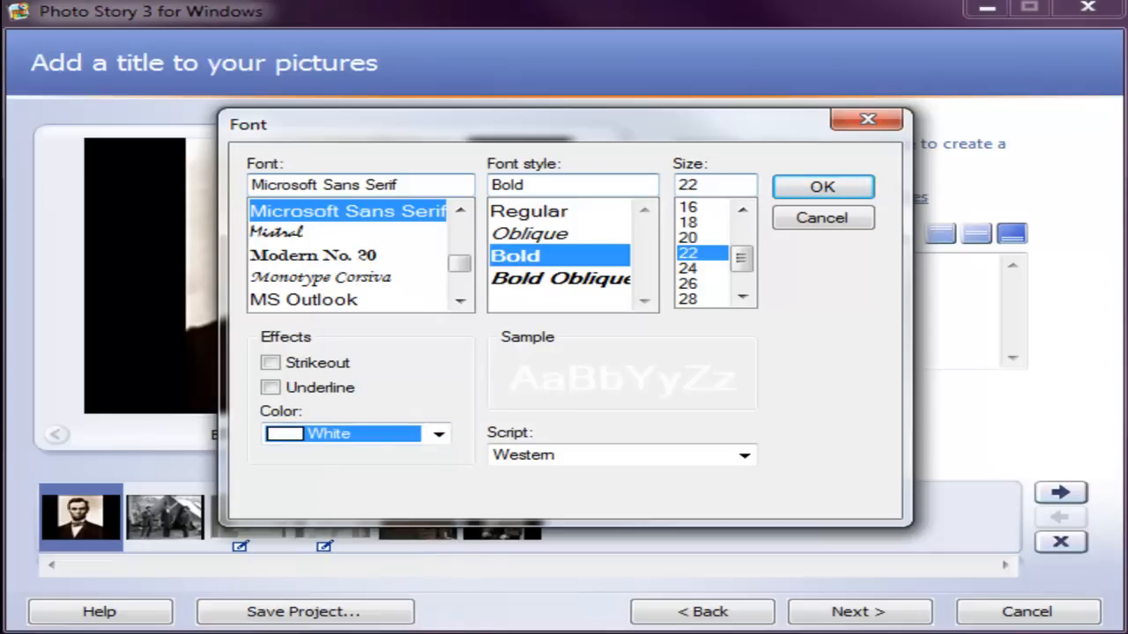
pyautogui.click(831, 189)
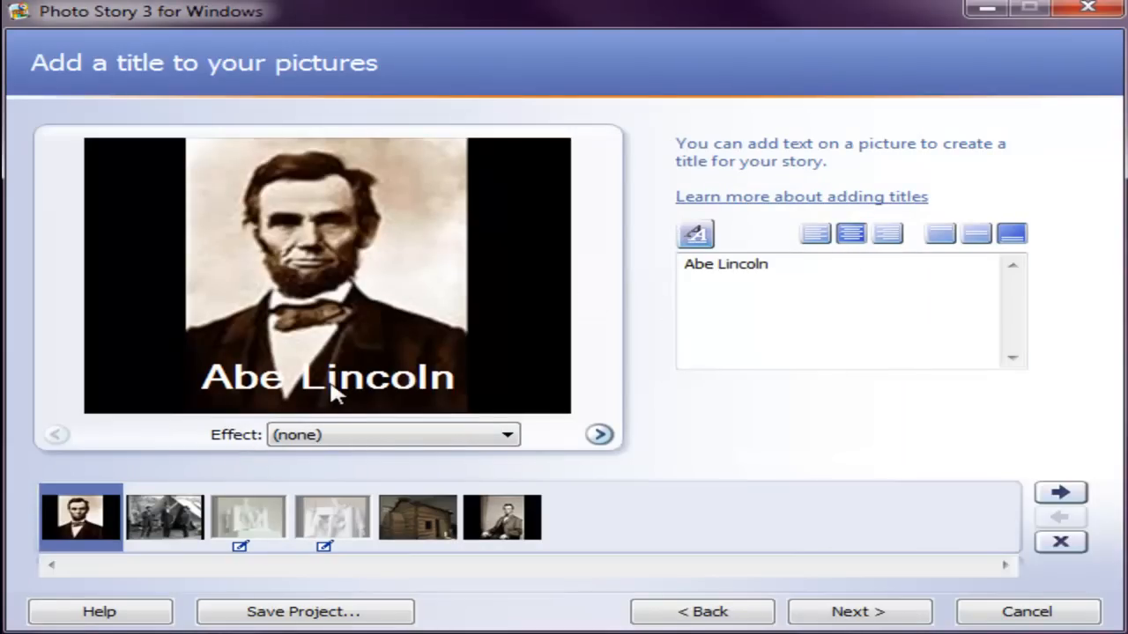
# Step: Look through the untitled pictures up to the log cabin and return to the titled first portrait
pyautogui.click(203, 520)
pyautogui.click(259, 523)
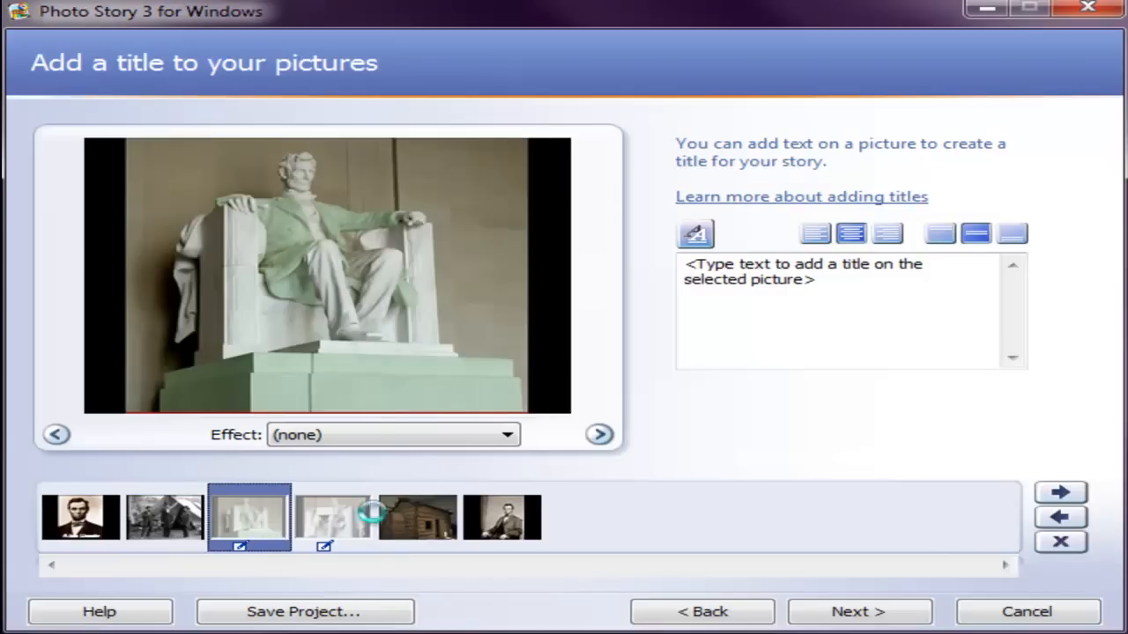
pyautogui.click(363, 522)
pyautogui.click(428, 524)
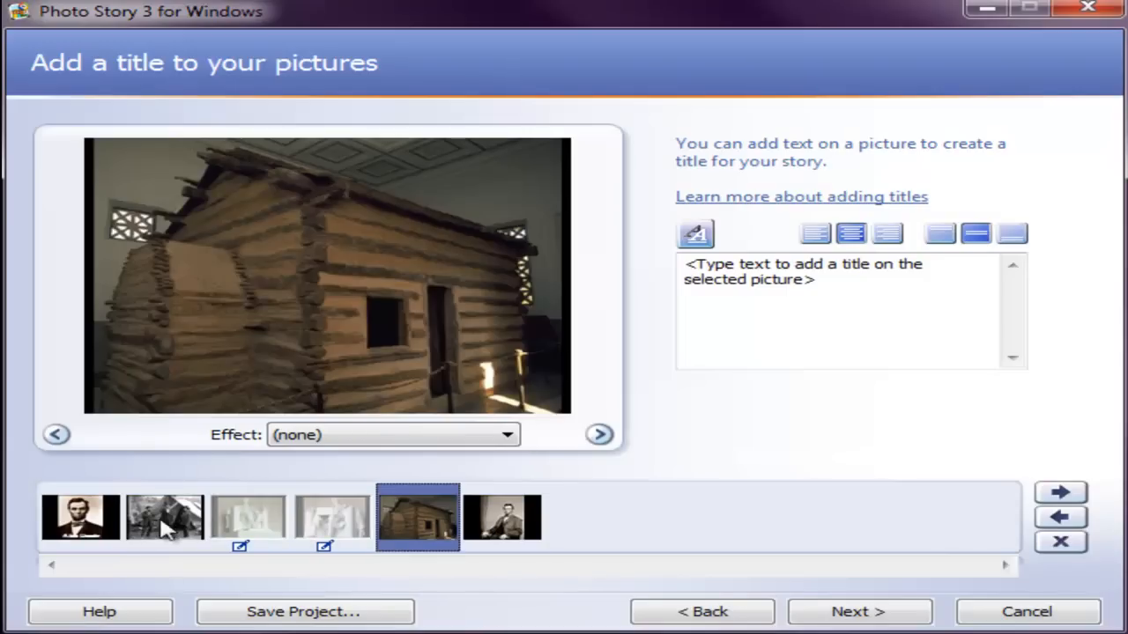
pyautogui.click(102, 532)
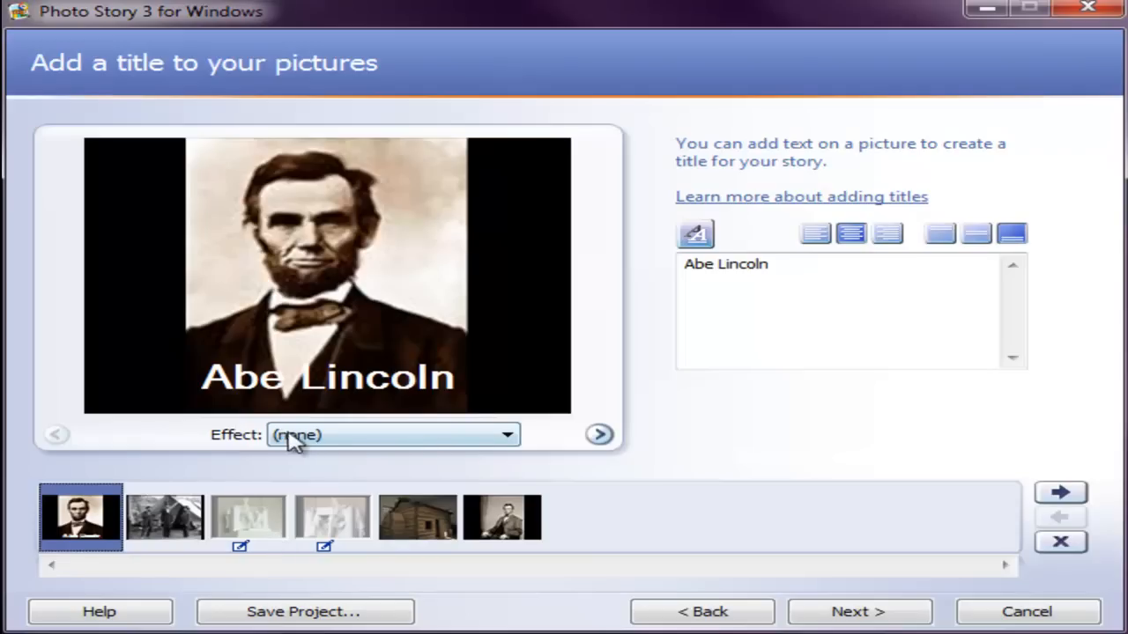
# Step: Look over the effects available for the tent picture and close the list without choosing one
pyautogui.click(181, 521)
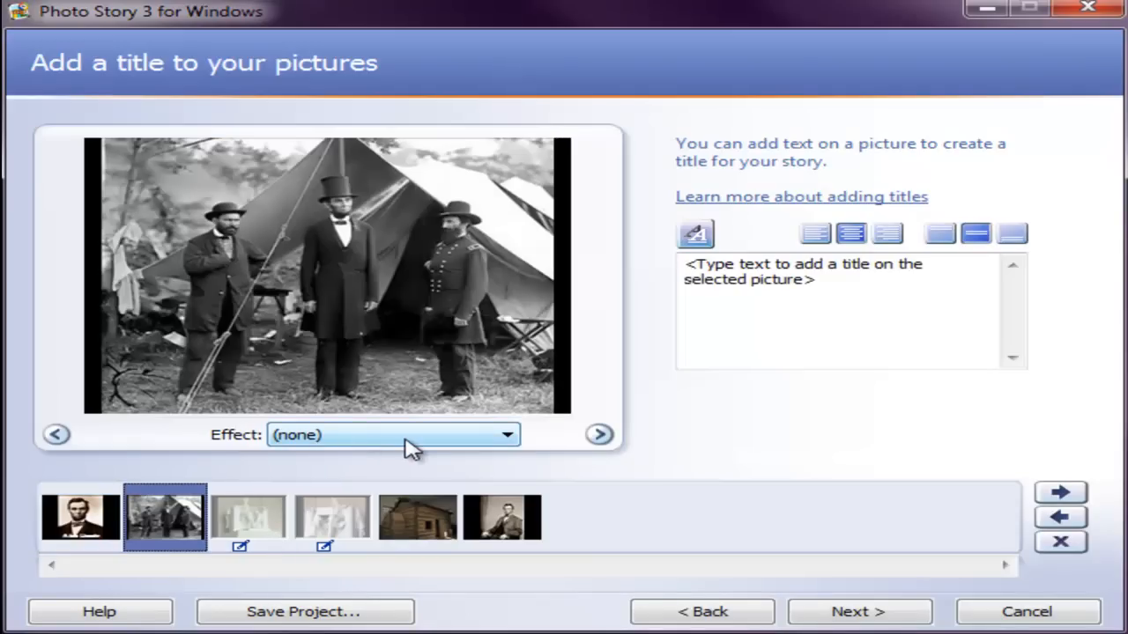
pyautogui.click(506, 441)
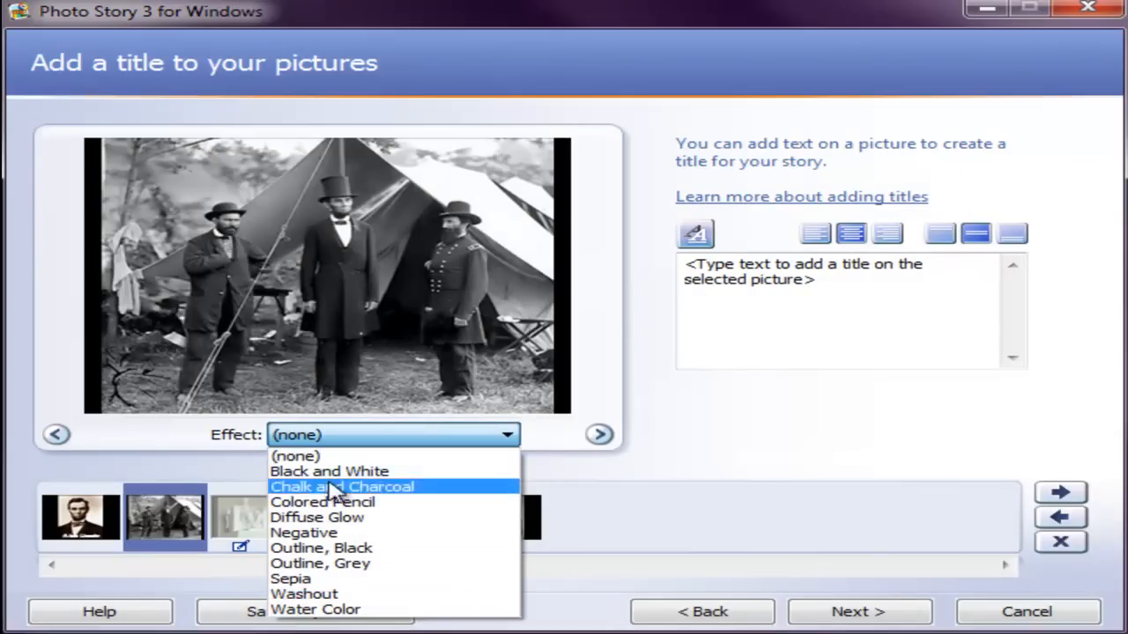
pyautogui.click(183, 451)
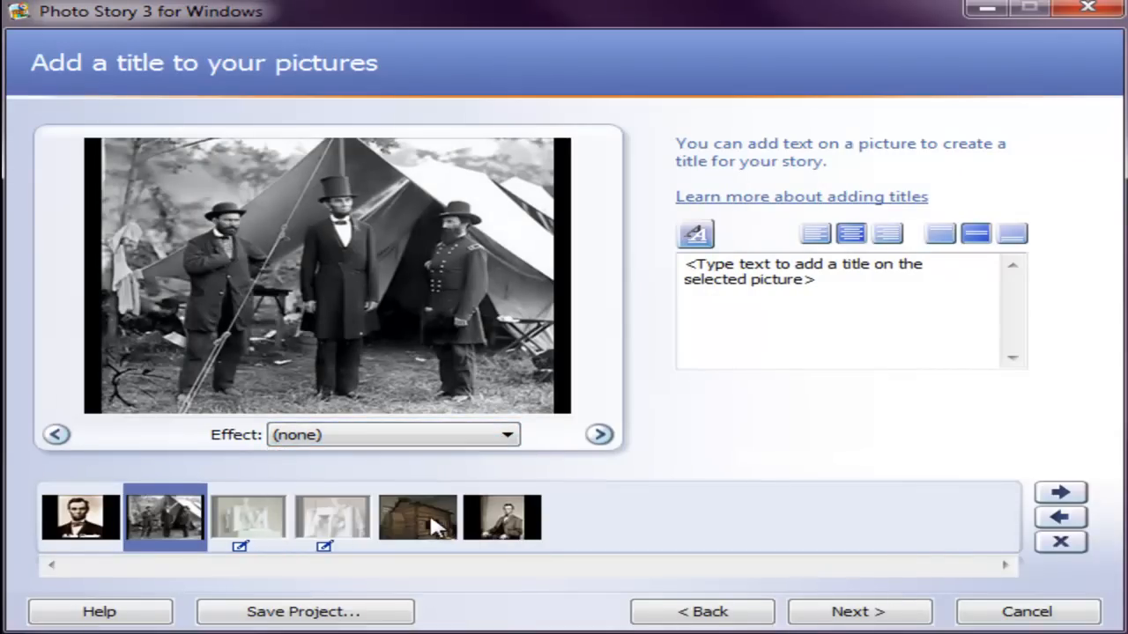
# Step: Apply the Outline, Black effect to the seated portrait at the end of the film strip
pyautogui.click(491, 520)
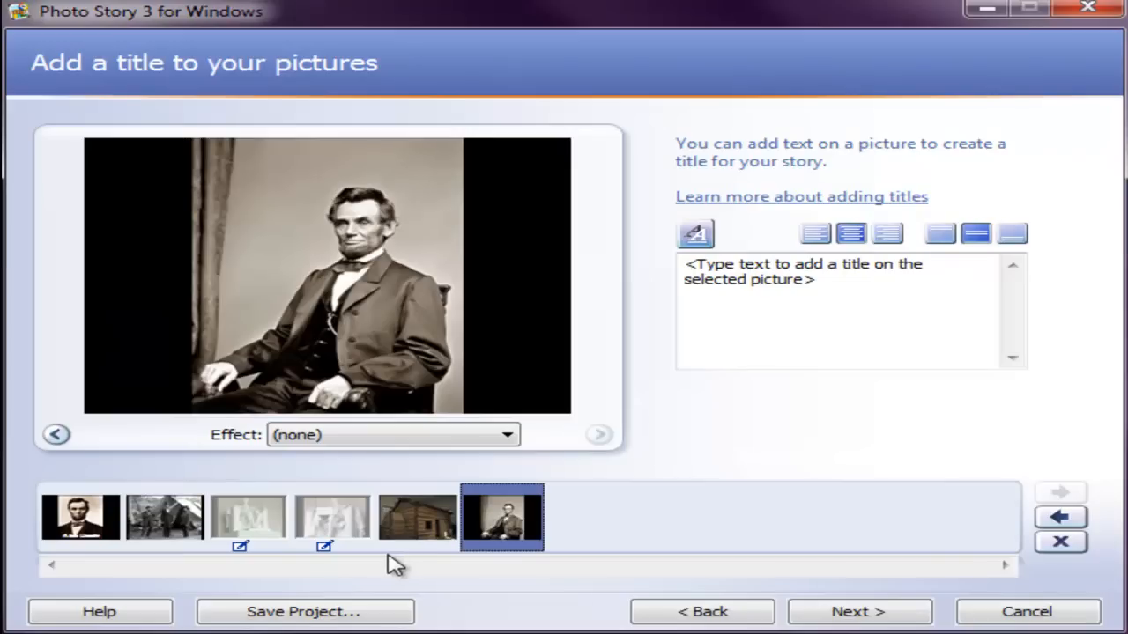
pyautogui.click(504, 436)
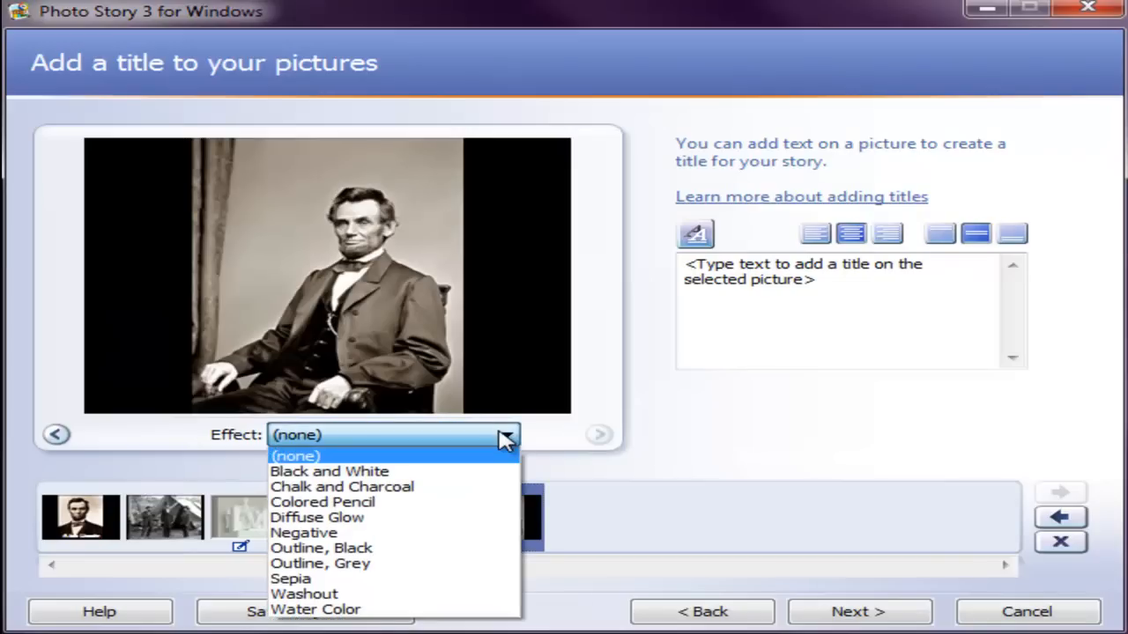
pyautogui.click(390, 552)
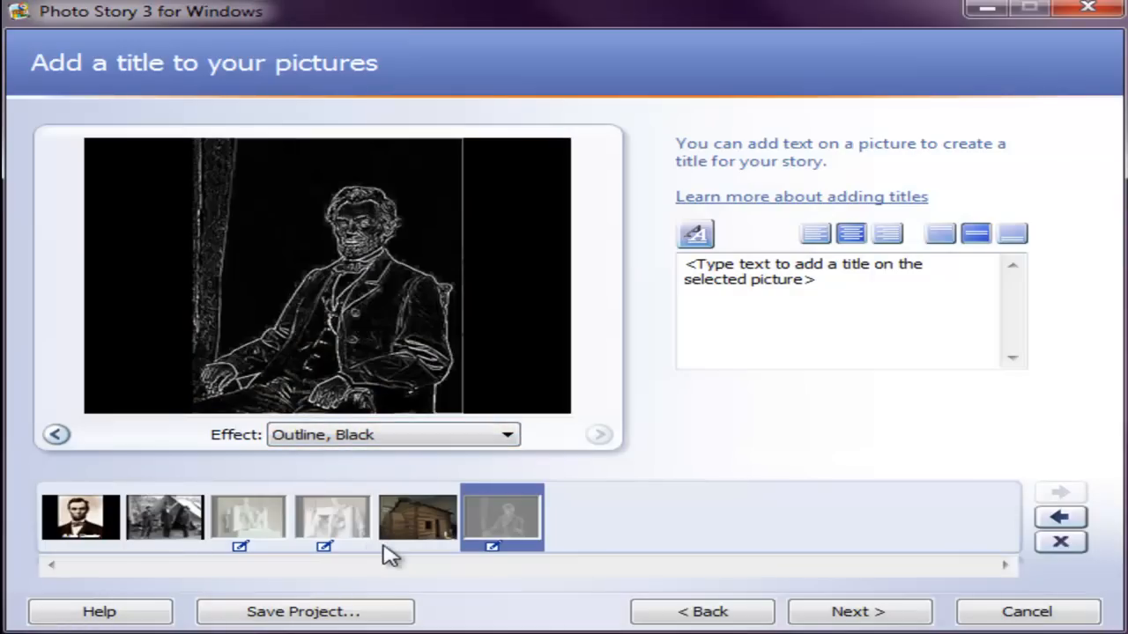
# Step: Try the Water Color and Chalk and Charcoal effects on the seated portrait and return it to Outline, Black
pyautogui.click(509, 437)
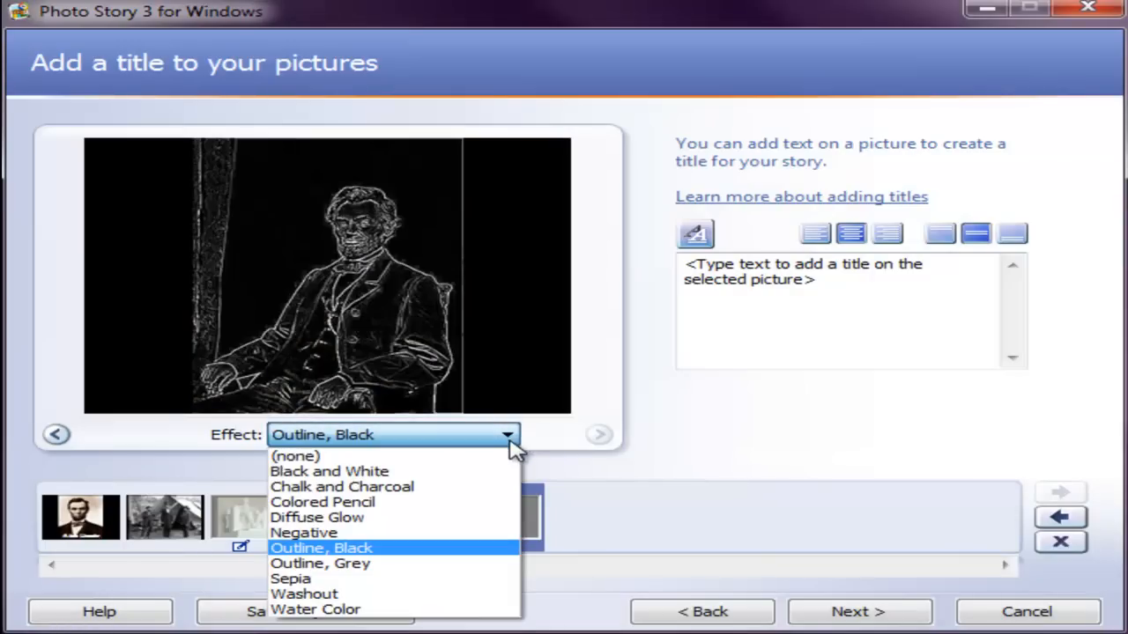
pyautogui.click(386, 609)
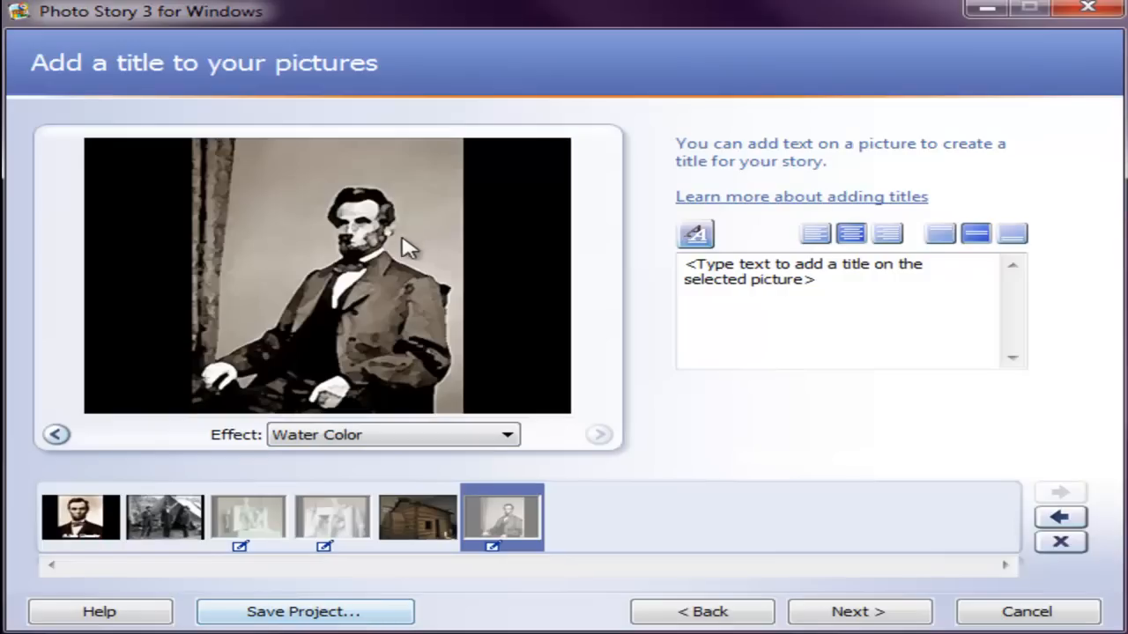
pyautogui.click(509, 438)
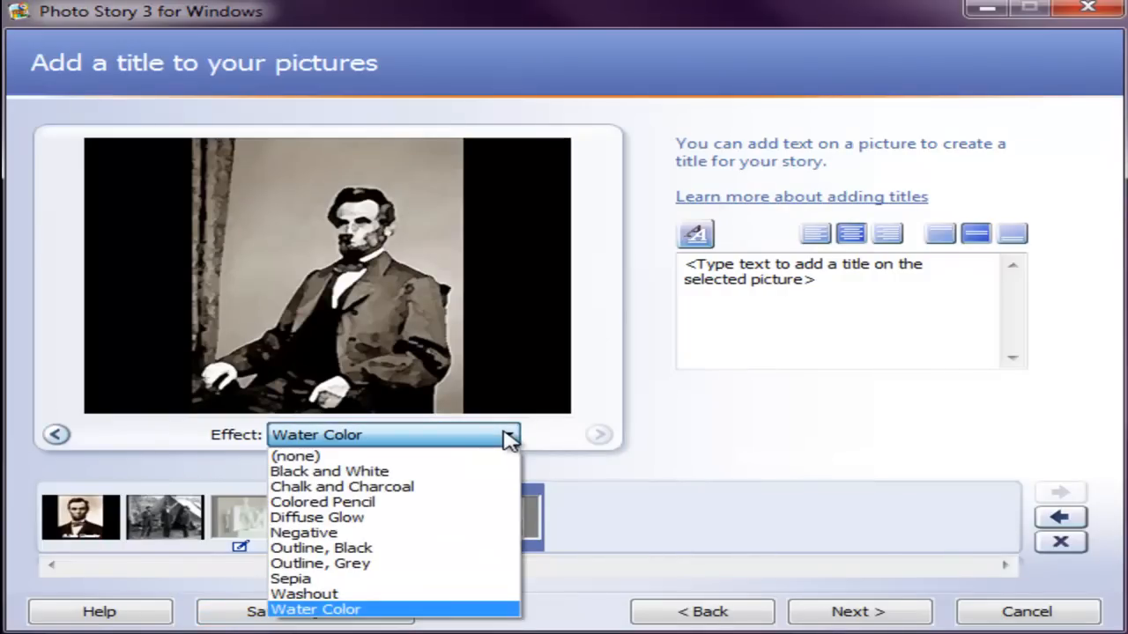
pyautogui.click(419, 487)
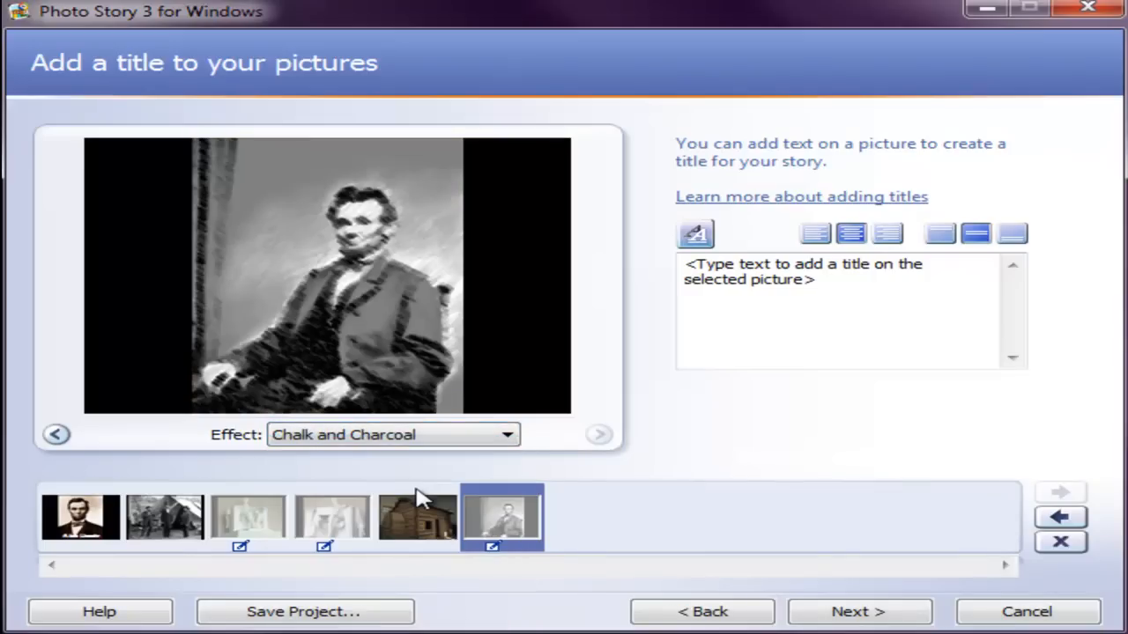
pyautogui.click(508, 436)
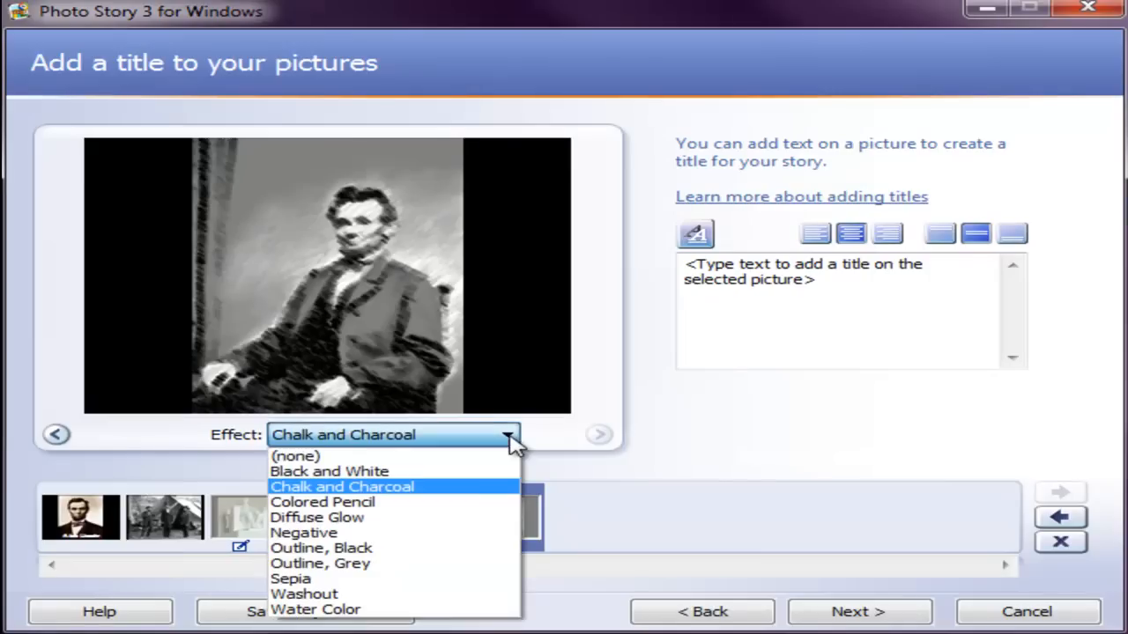
pyautogui.click(421, 548)
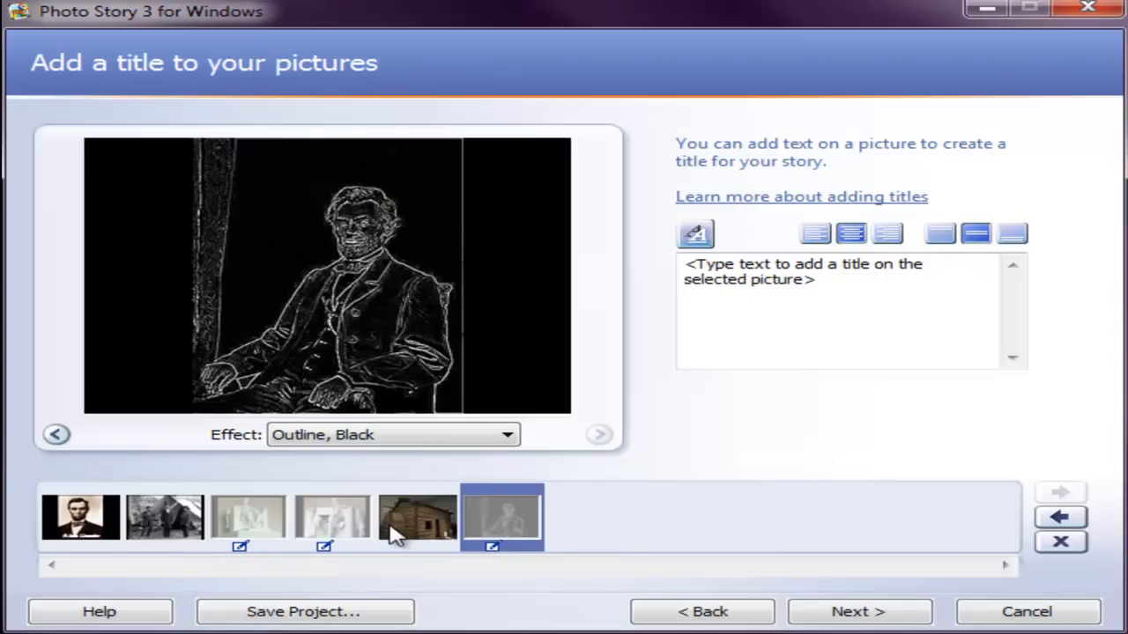
# Step: Check the effect choices for the log cabin and look through the statue, first portrait and seated portrait pictures
pyautogui.click(398, 531)
pyautogui.click(493, 526)
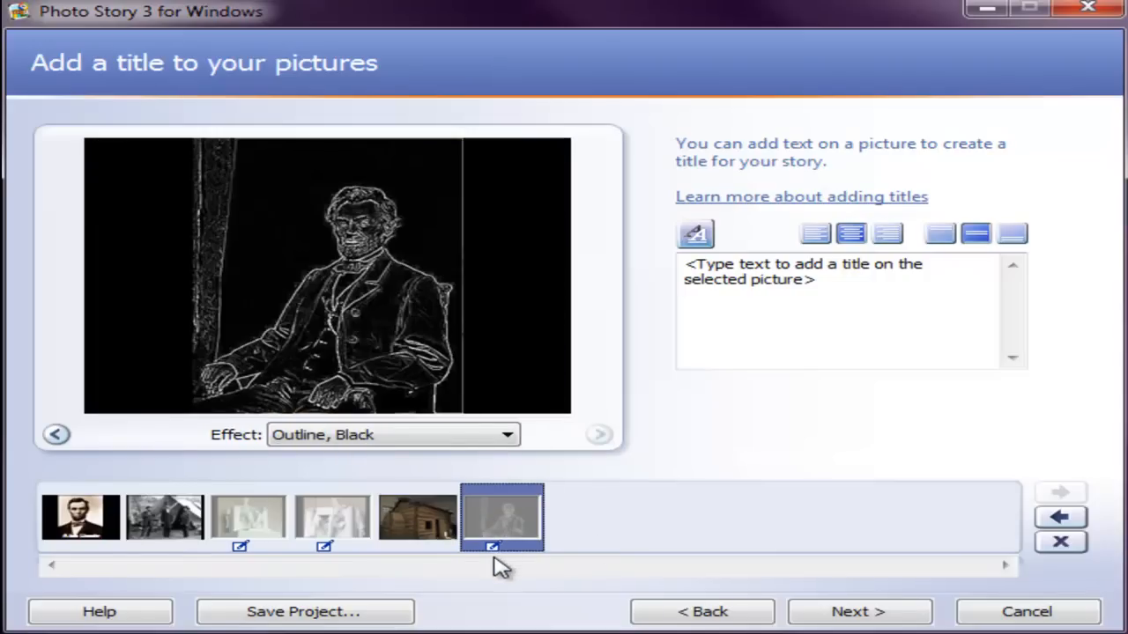
pyautogui.click(443, 536)
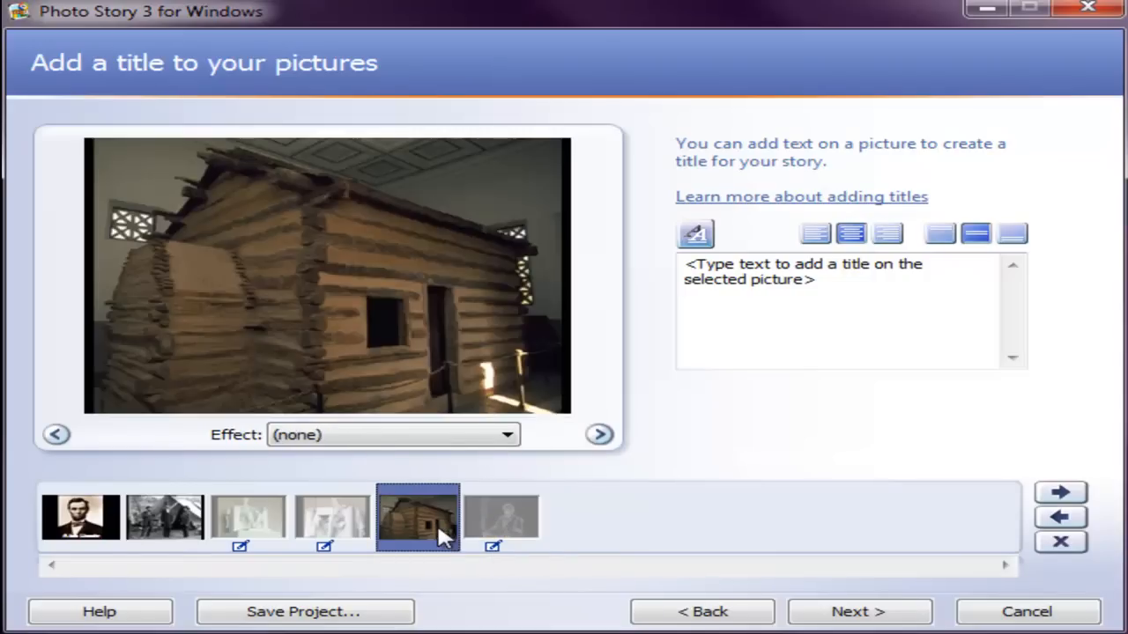
pyautogui.click(505, 434)
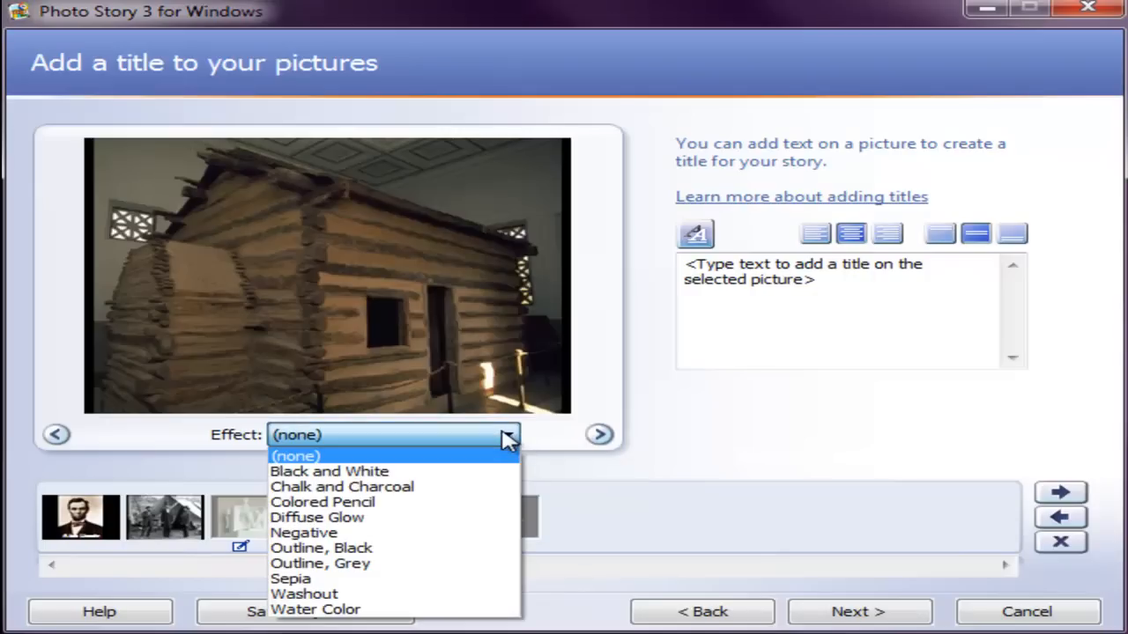
pyautogui.click(614, 397)
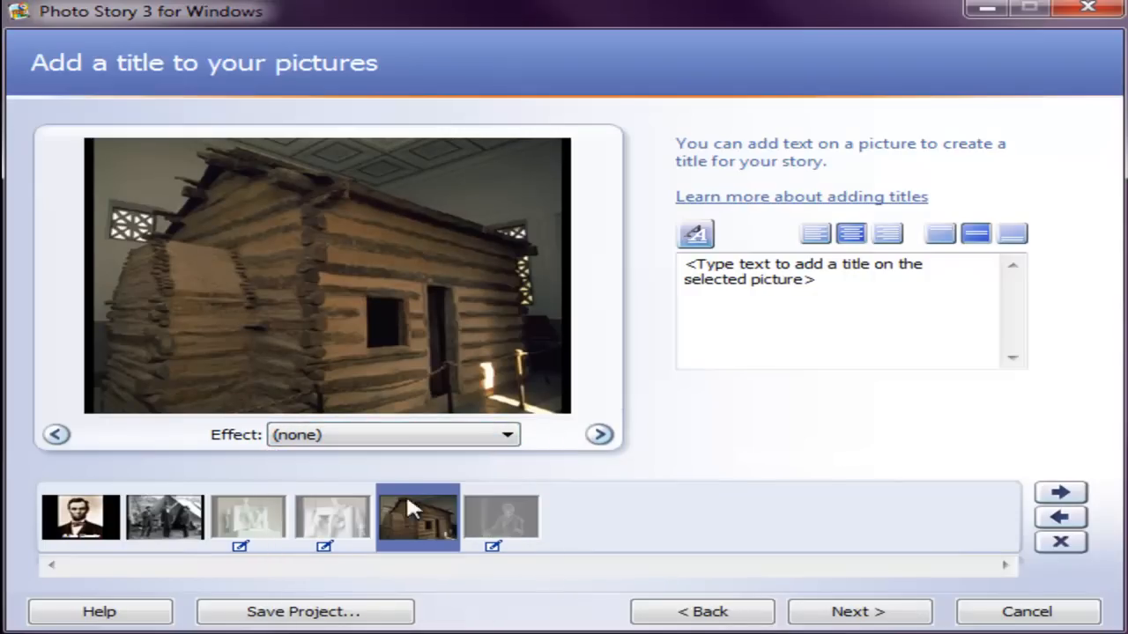
pyautogui.click(240, 528)
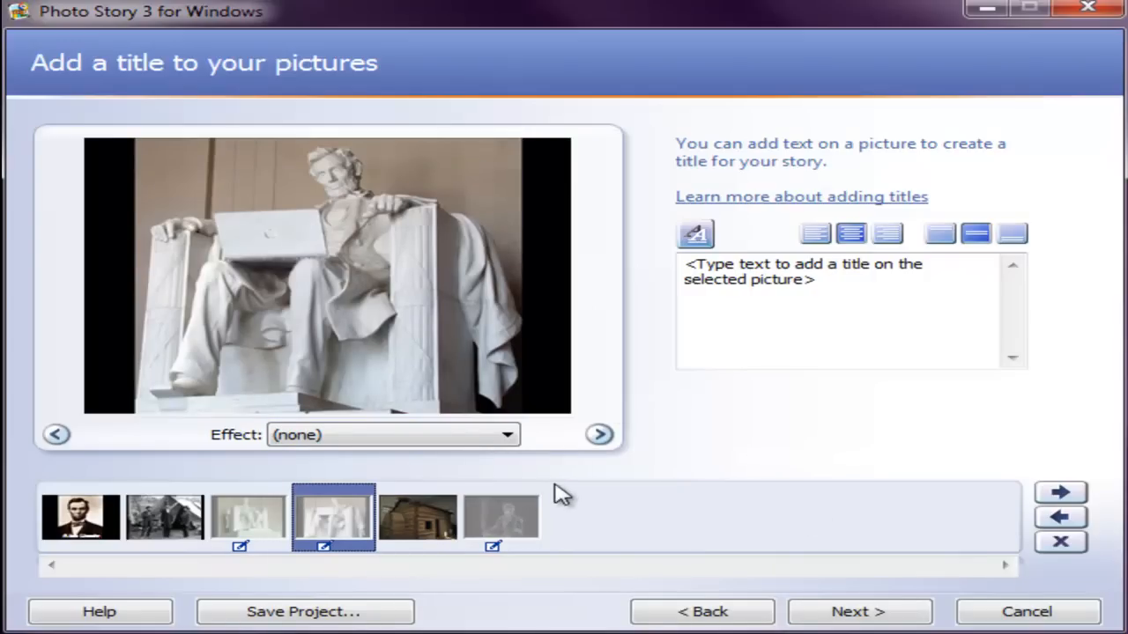
pyautogui.click(93, 536)
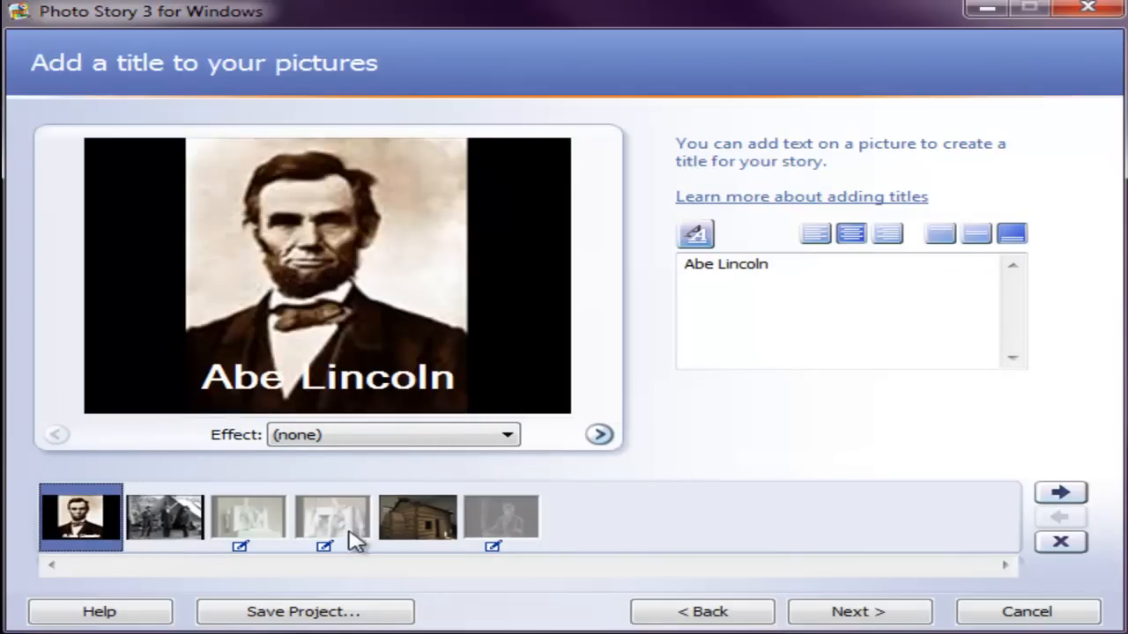
pyautogui.click(465, 527)
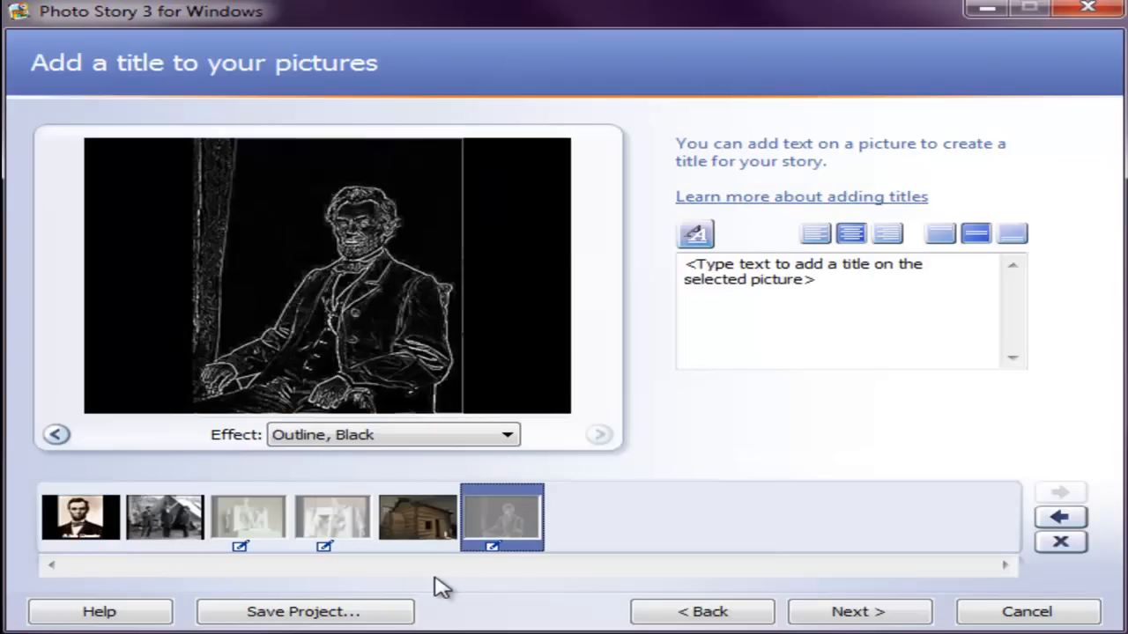
# Step: Proceed to narration and motion, and select the placeholder text in the first portrait's narration notes
pyautogui.click(856, 617)
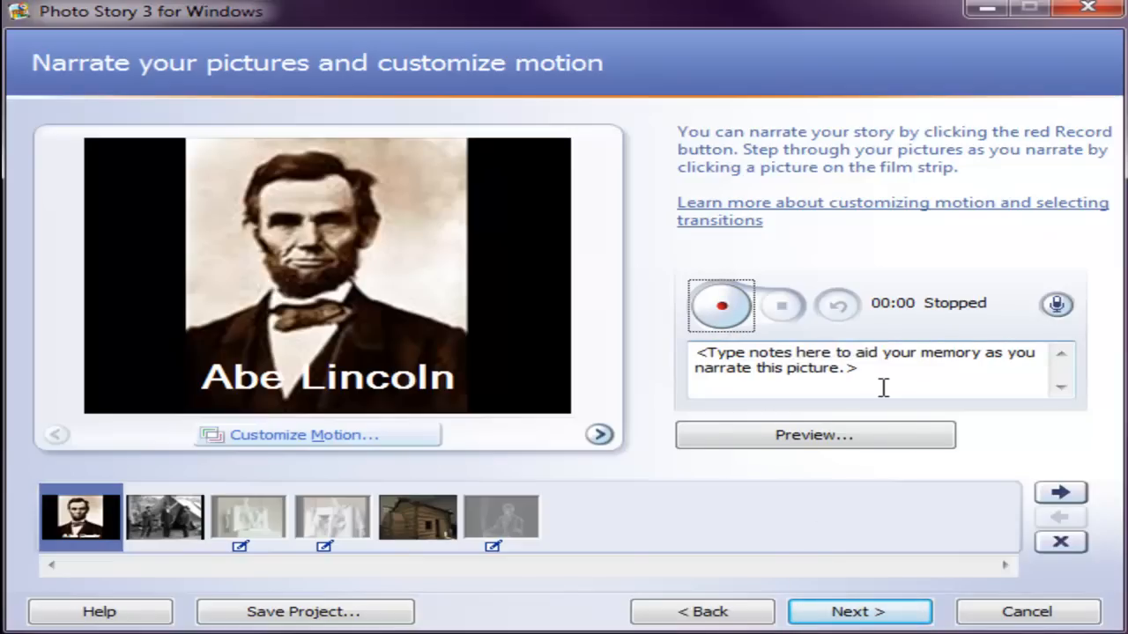
pyautogui.moveTo(883, 388); pyautogui.dragTo(671, 356)
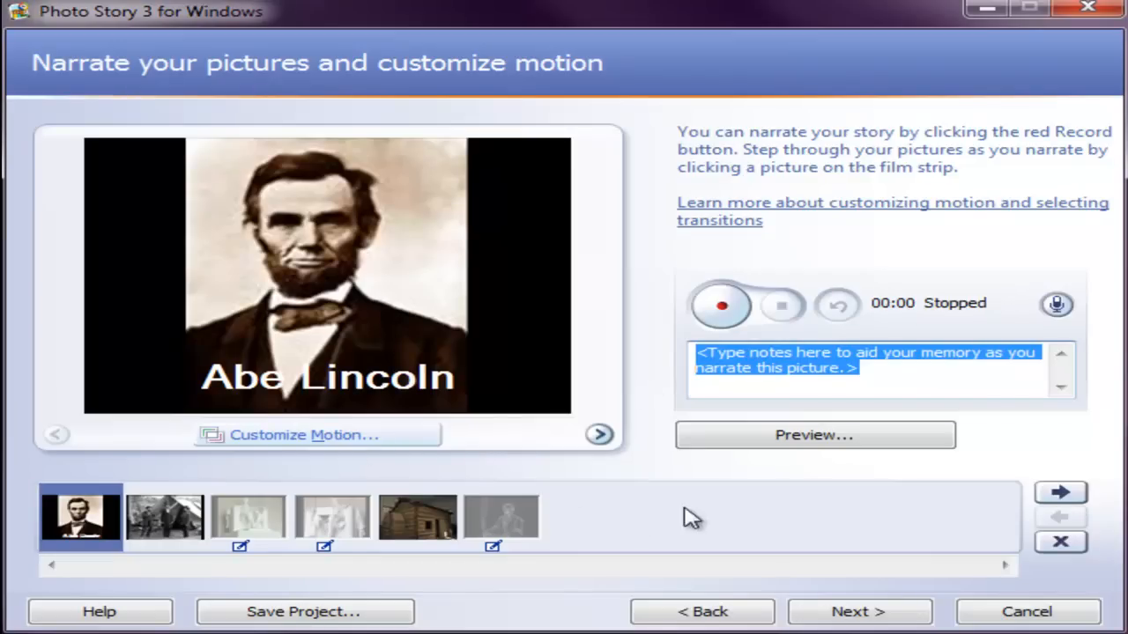
# Step: Enable custom motion for the tent picture and frame its start position around the top-hatted man at about 163 x 122 pixels
pyautogui.click(164, 518)
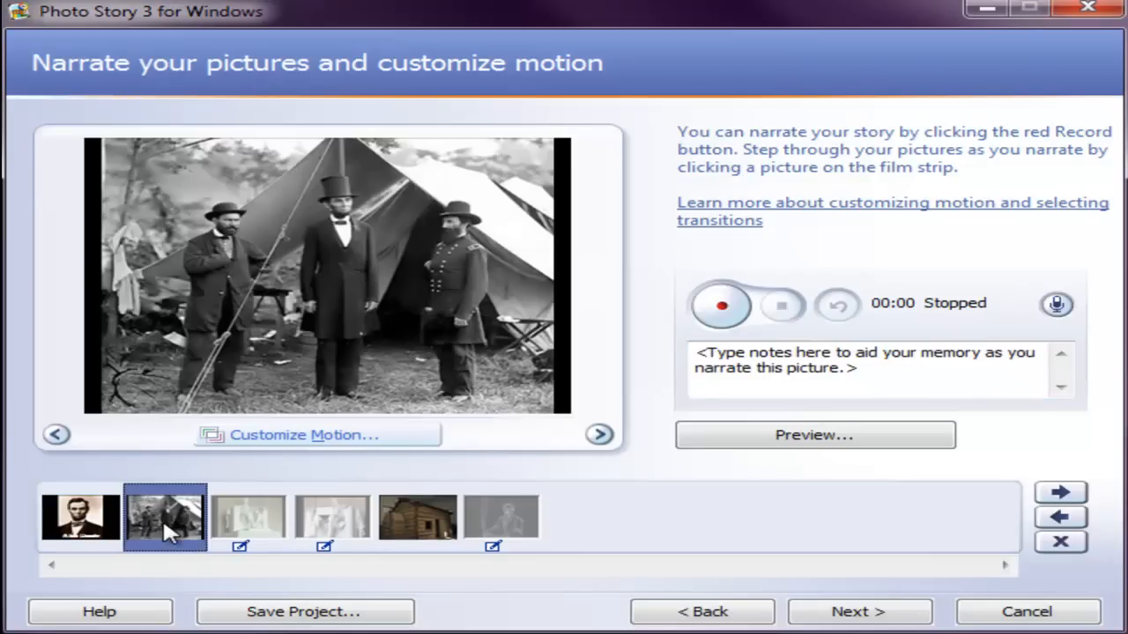
pyautogui.click(308, 435)
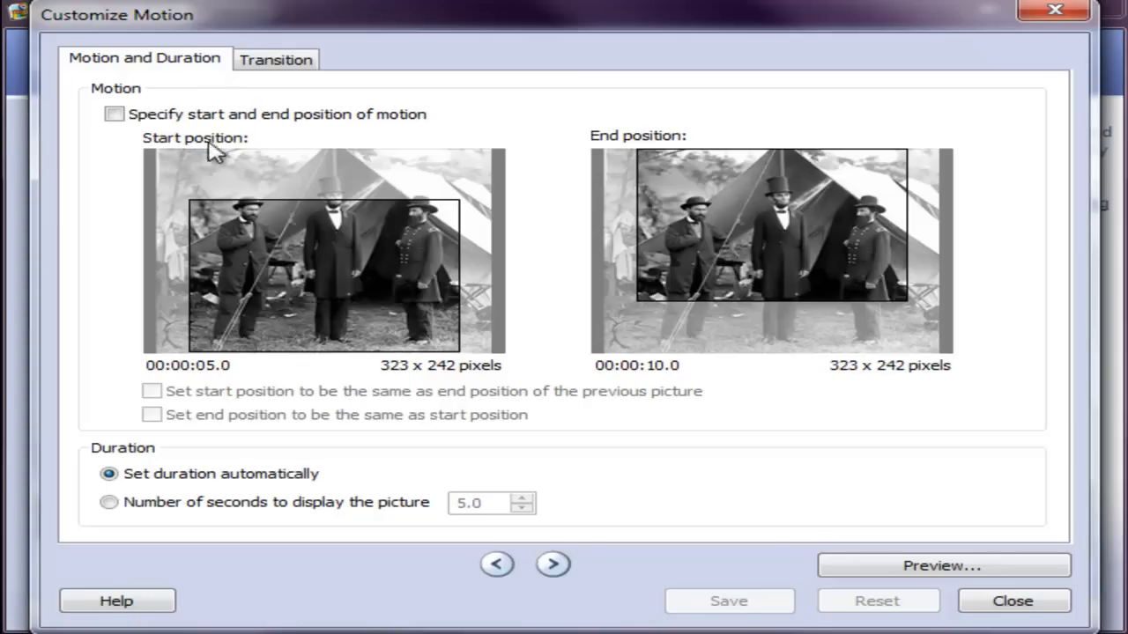
pyautogui.click(114, 114)
pyautogui.moveTo(262, 264); pyautogui.dragTo(288, 226)
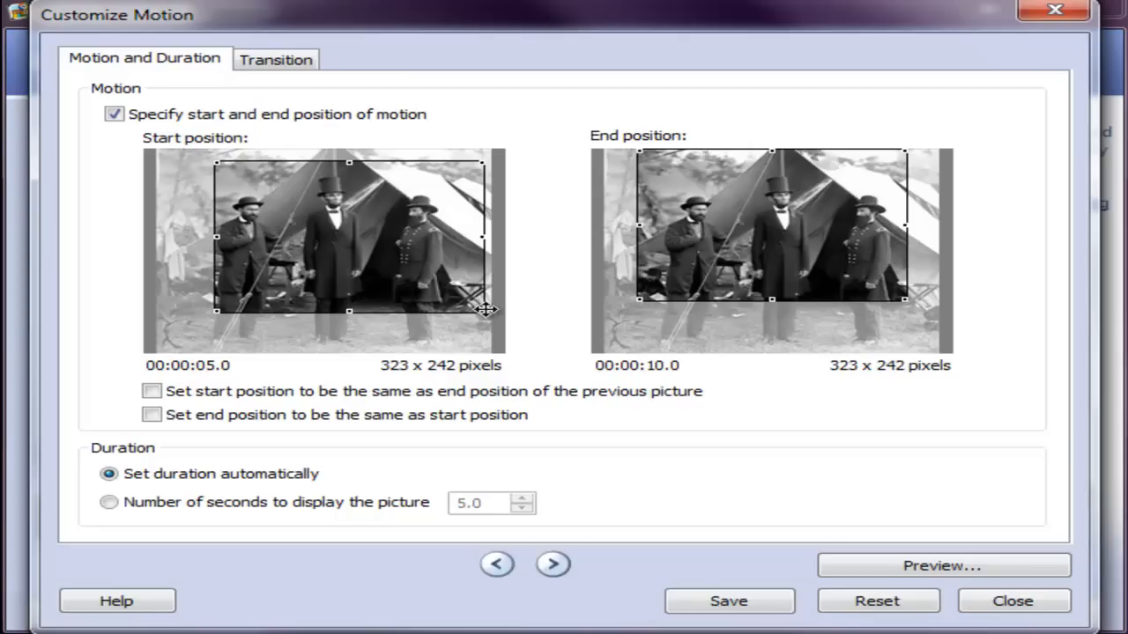
pyautogui.moveTo(479, 311); pyautogui.dragTo(355, 222)
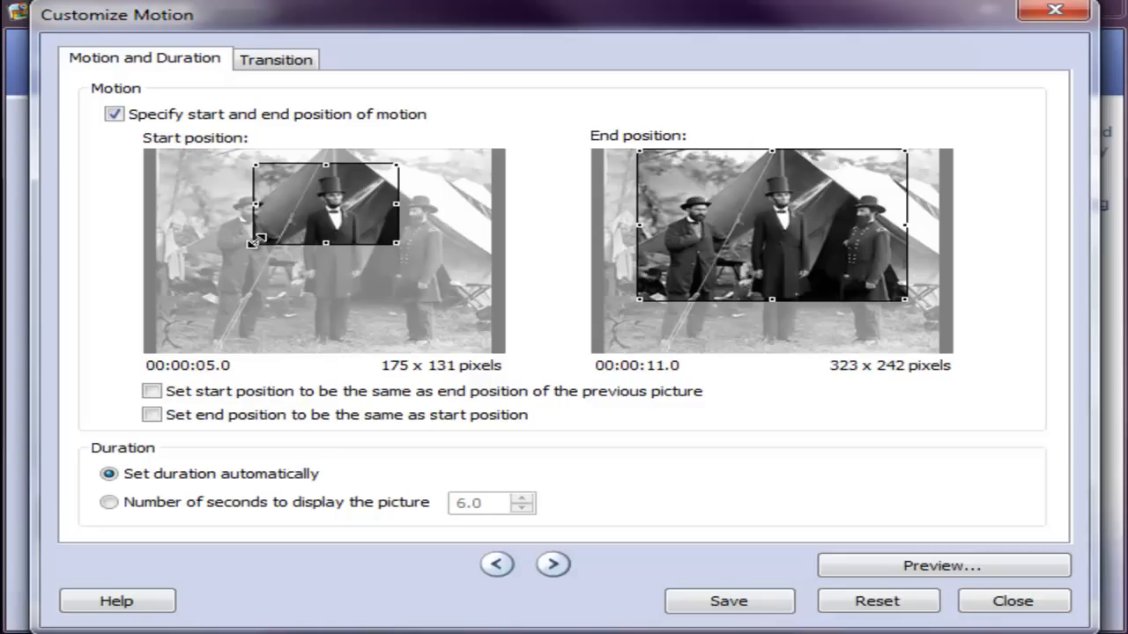
pyautogui.moveTo(257, 243); pyautogui.dragTo(267, 239)
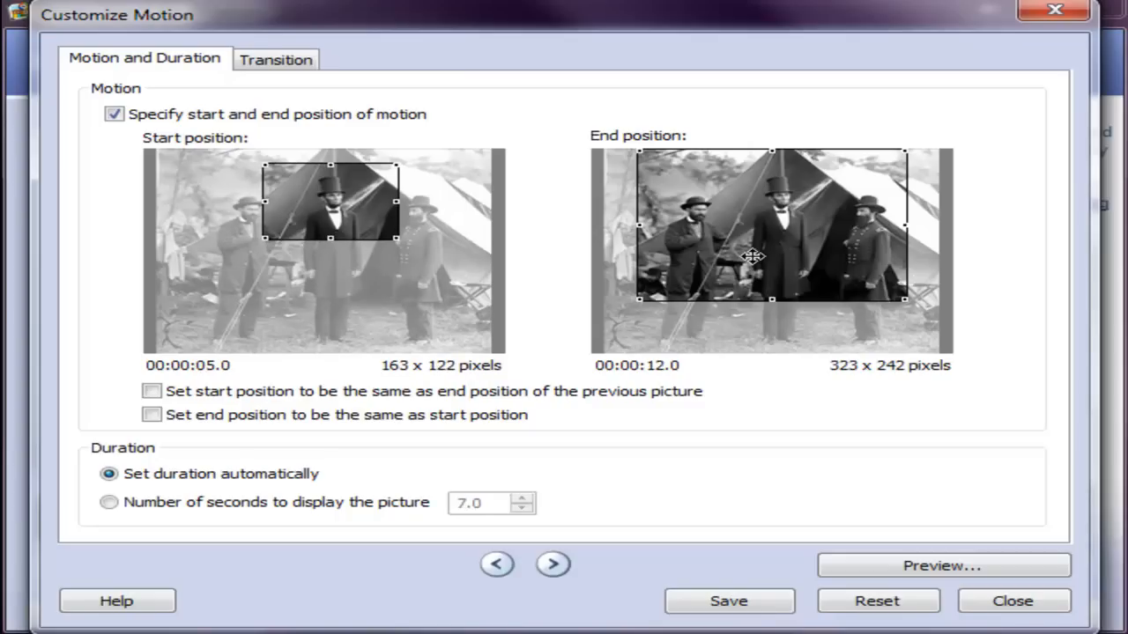
# Step: Expand the tent picture's end position to the full 431 x 323 pixel image and save the custom motion
pyautogui.moveTo(636, 299); pyautogui.dragTo(591, 350)
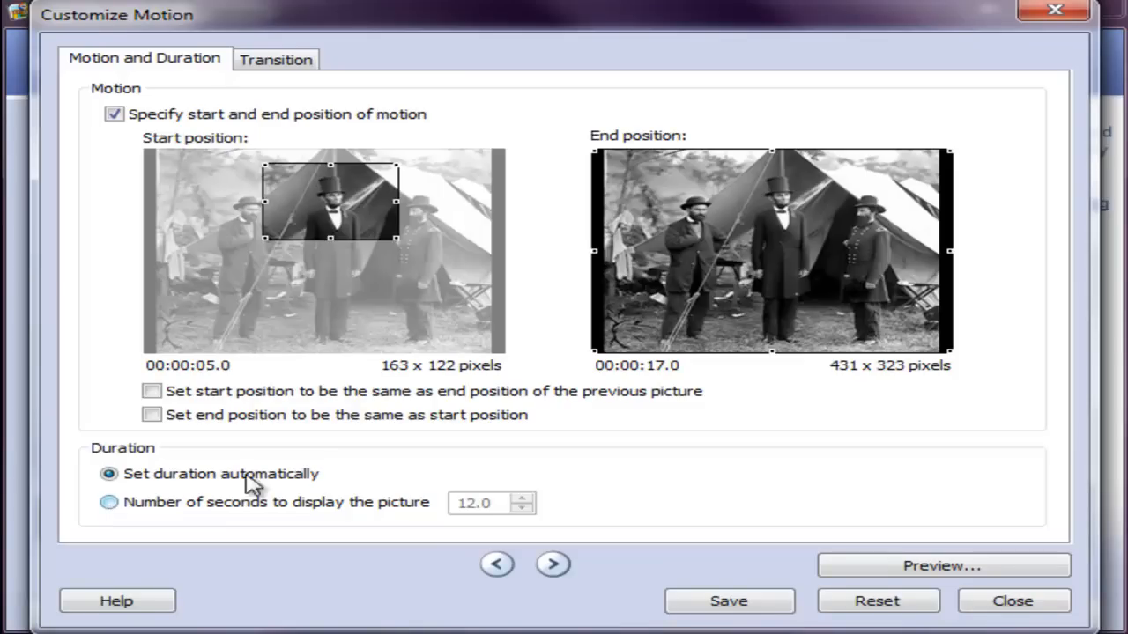
pyautogui.click(736, 608)
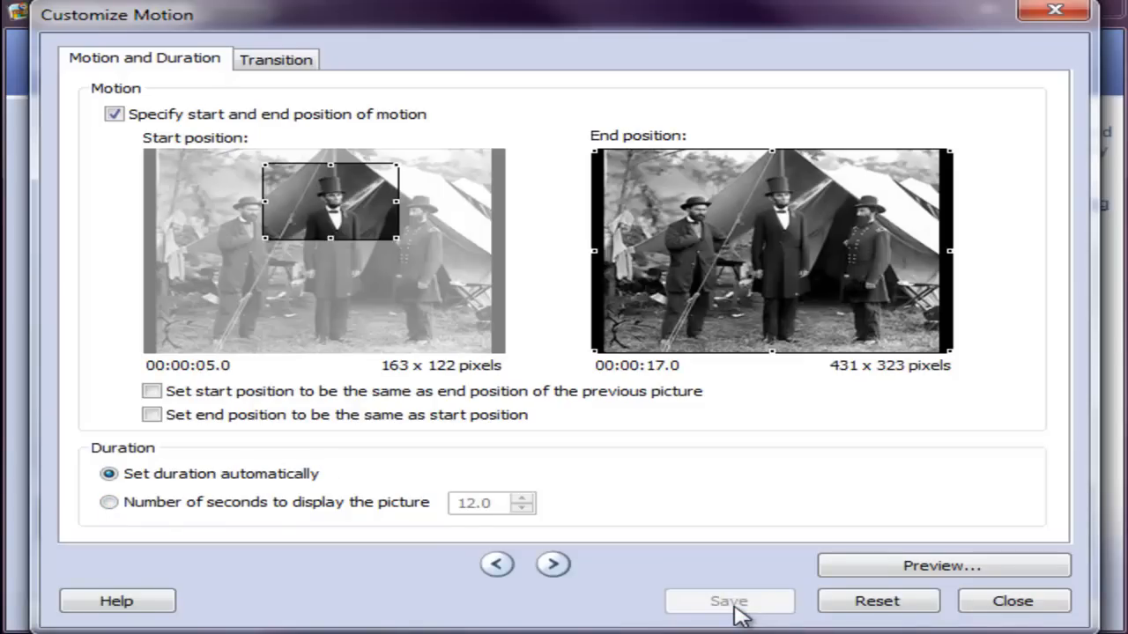
pyautogui.click(1040, 606)
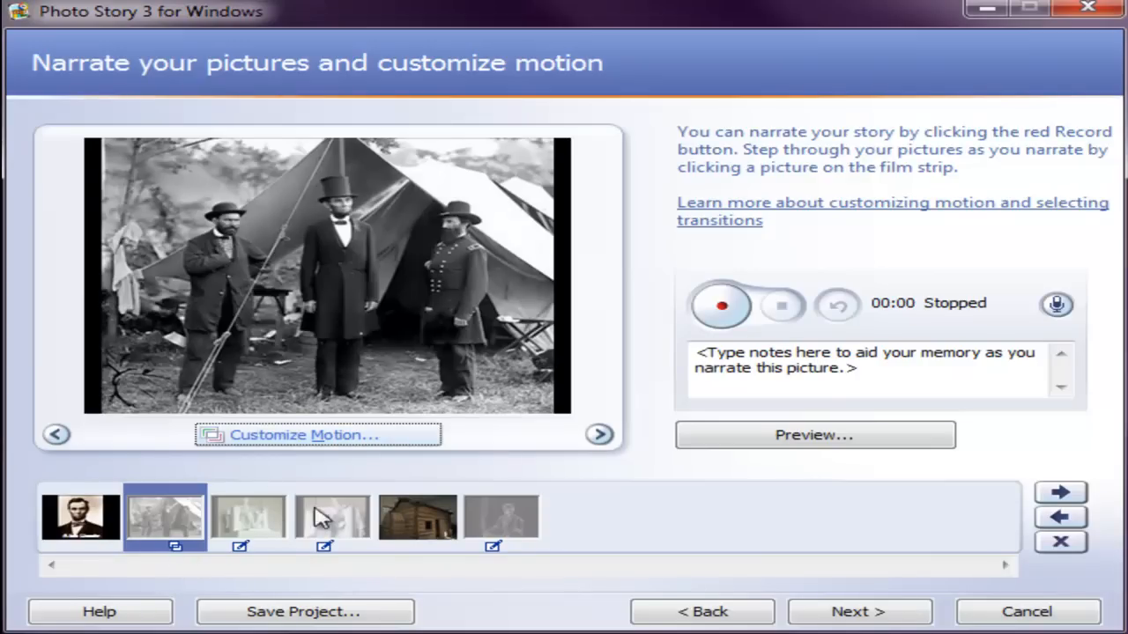
# Step: Preview the tent picture's custom motion, then return to the film strip and select the log cabin picture
pyautogui.click(284, 445)
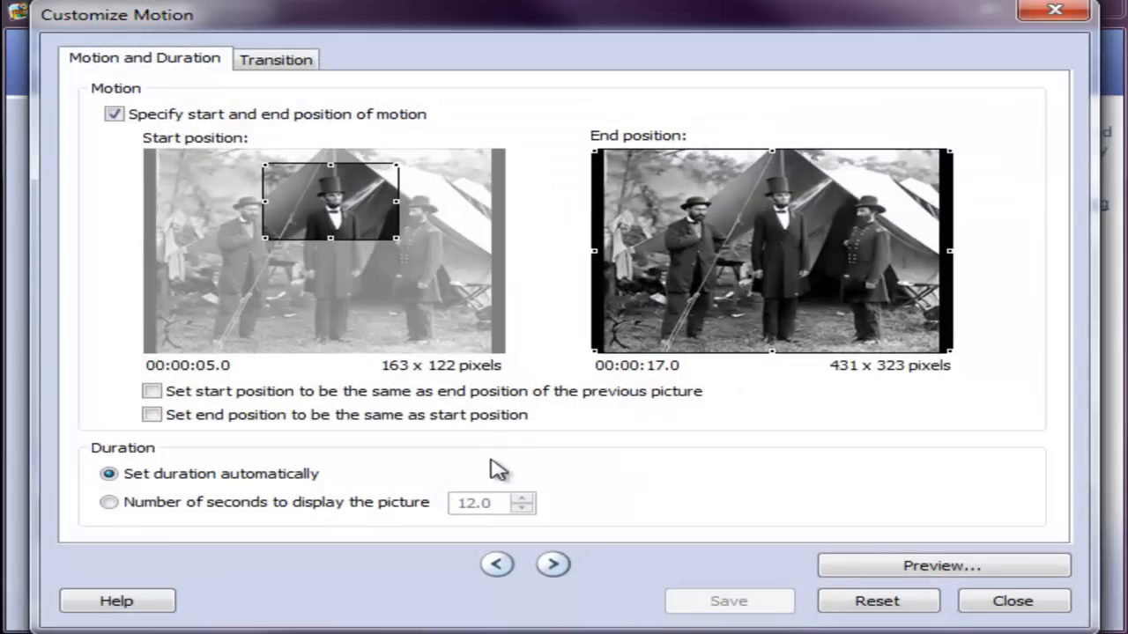
pyautogui.click(953, 566)
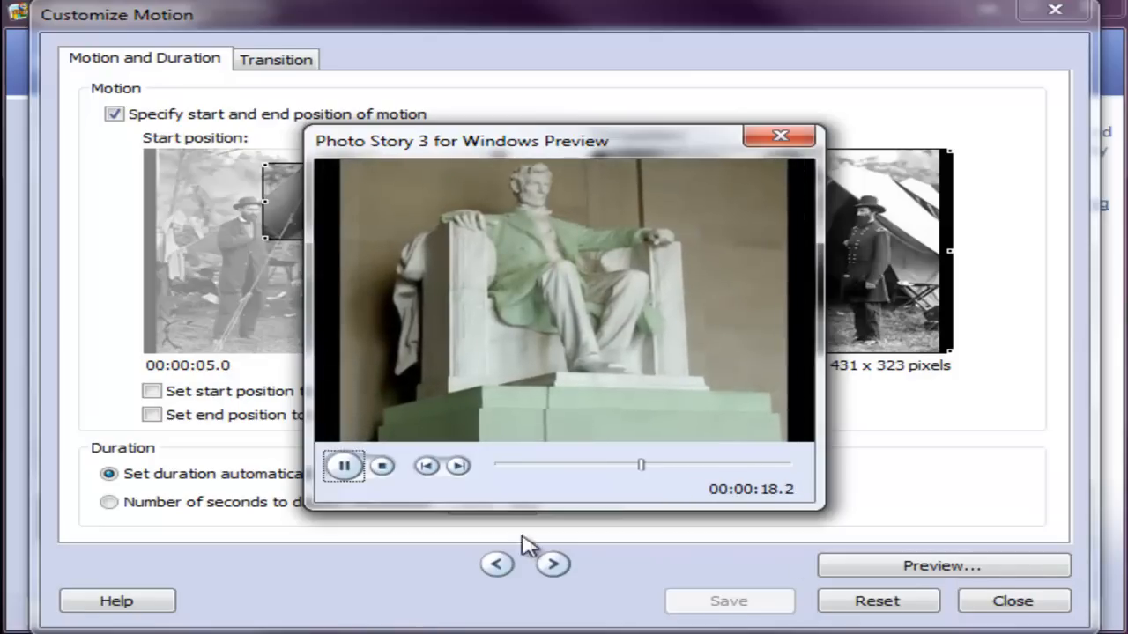
pyautogui.click(381, 466)
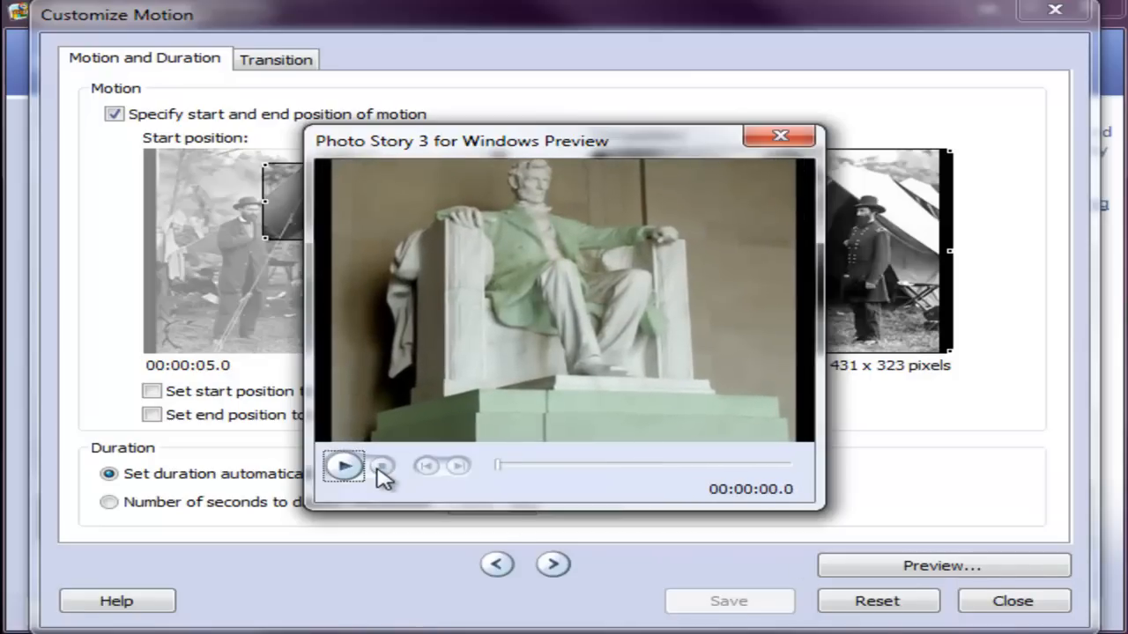
pyautogui.click(776, 138)
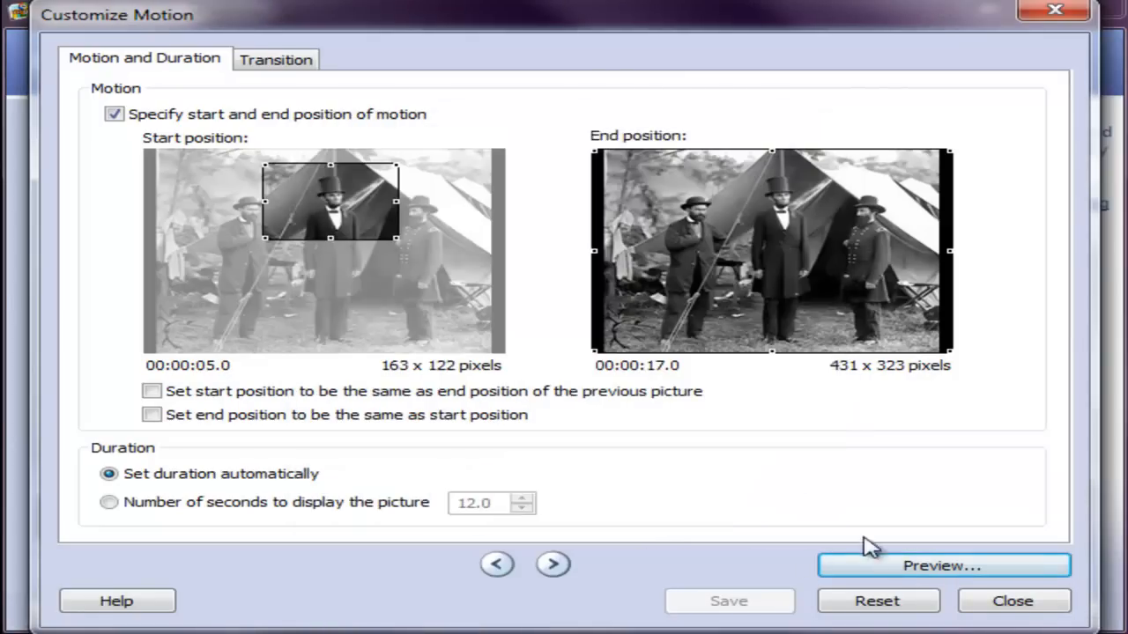
pyautogui.click(1013, 601)
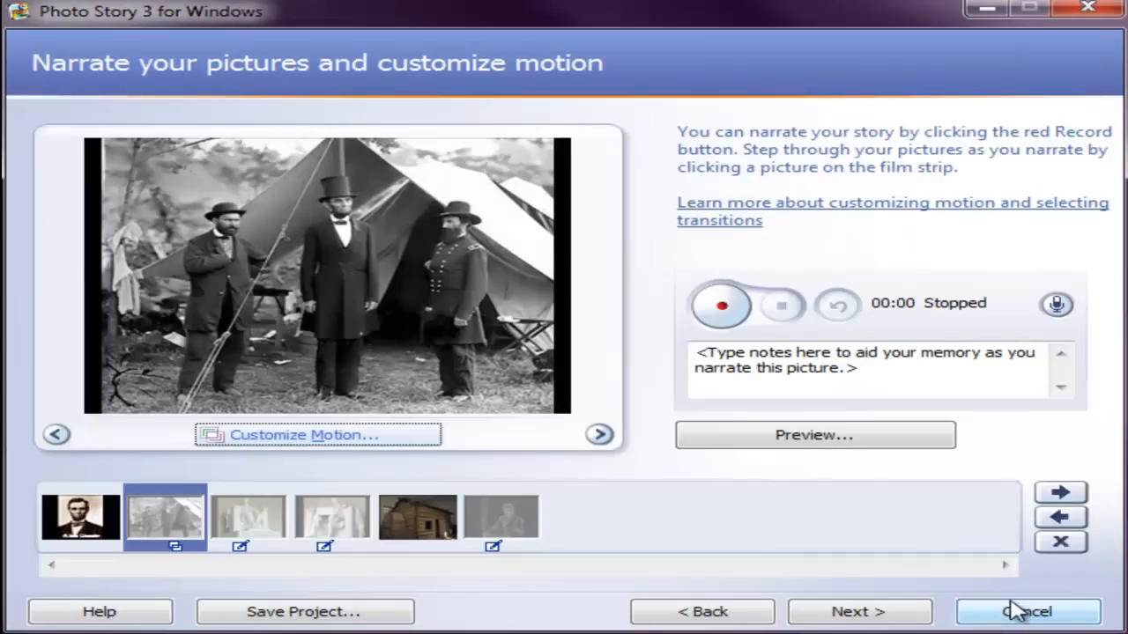
pyautogui.click(418, 521)
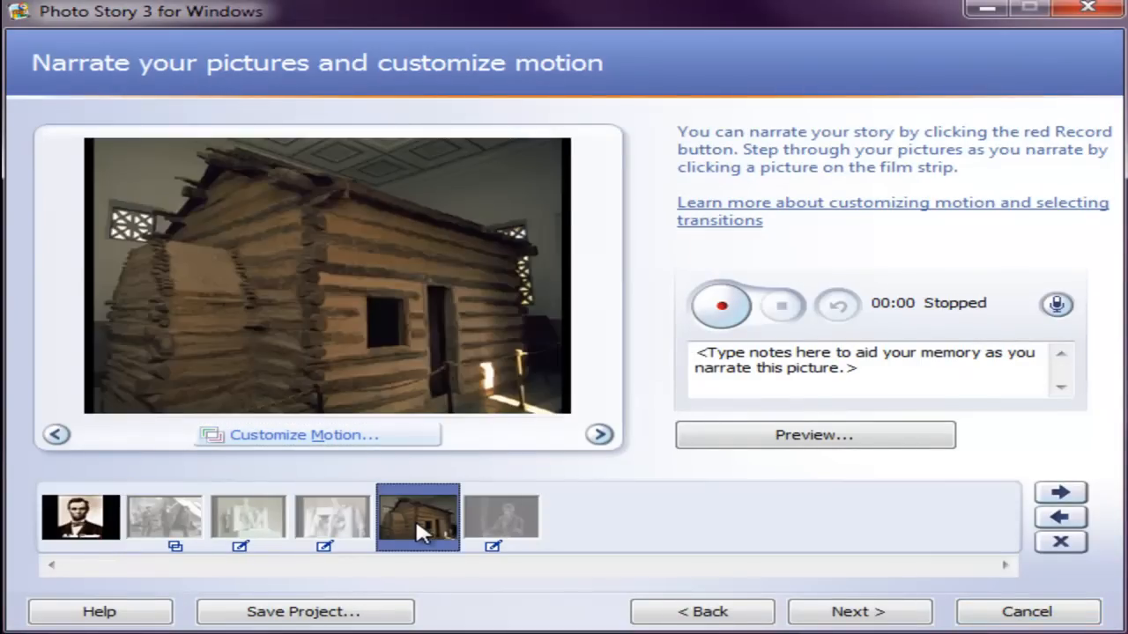
# Step: Open the log cabin picture's transition settings, try Circle, Outwards, and set its starting transition to Bowtie, Vertical
pyautogui.click(303, 437)
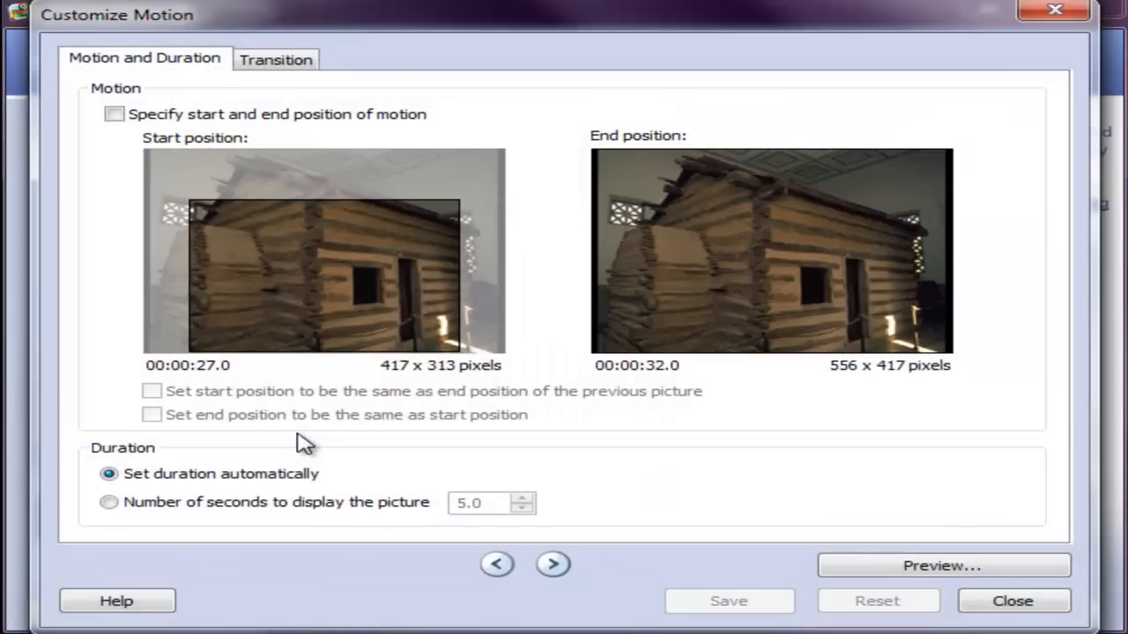
pyautogui.click(298, 58)
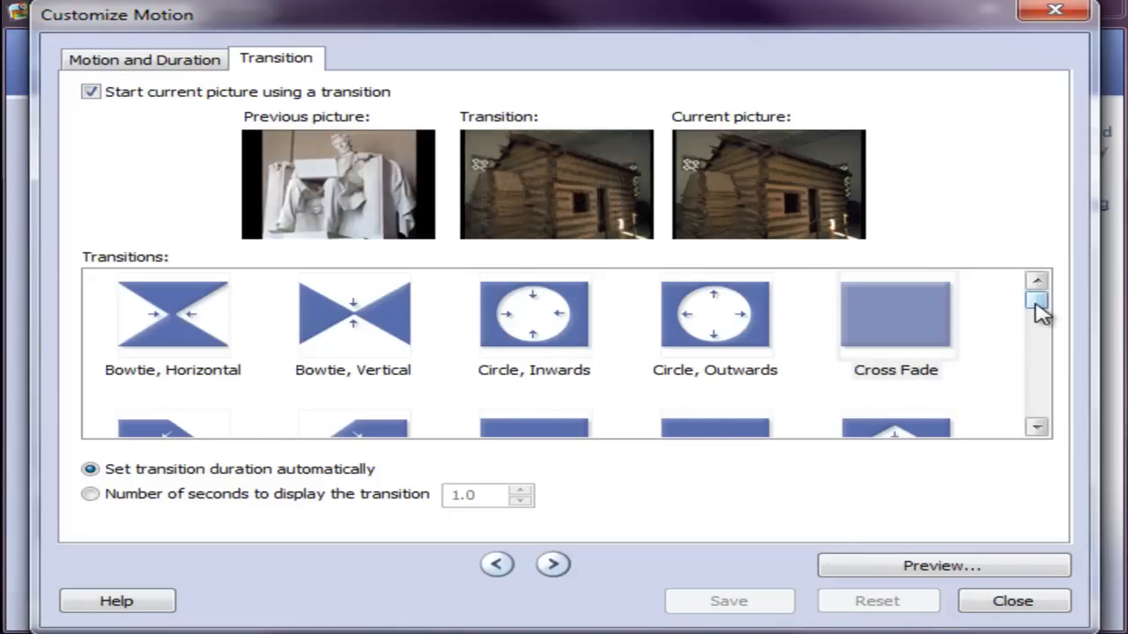
pyautogui.click(712, 326)
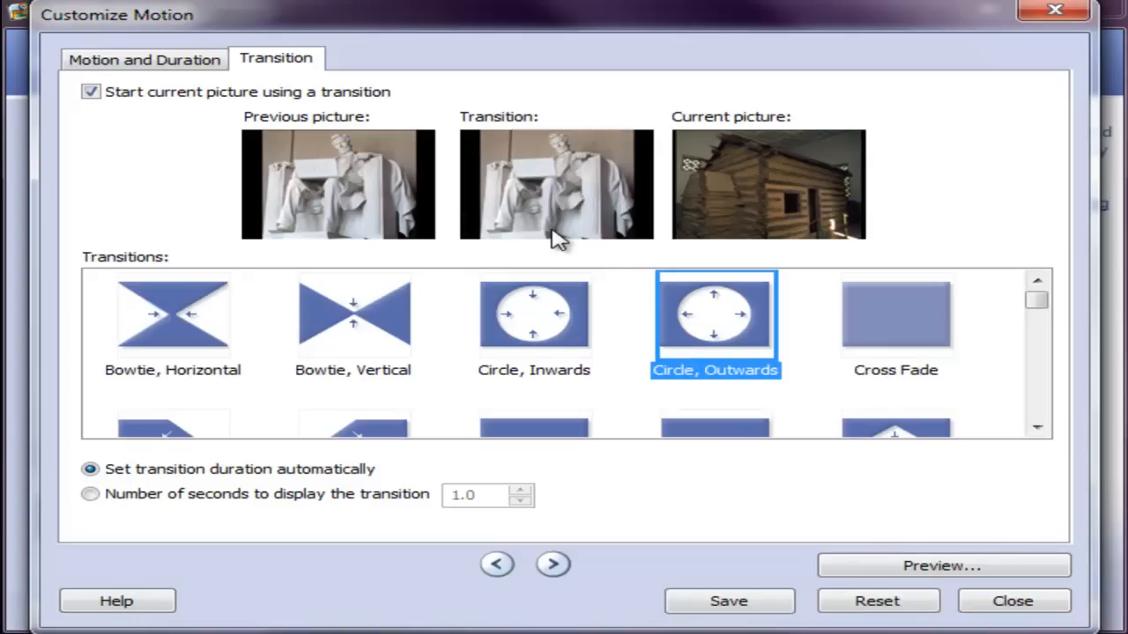
pyautogui.scroll(-2, 1036, 319)
pyautogui.moveTo(1040, 310); pyautogui.dragTo(1022, 288)
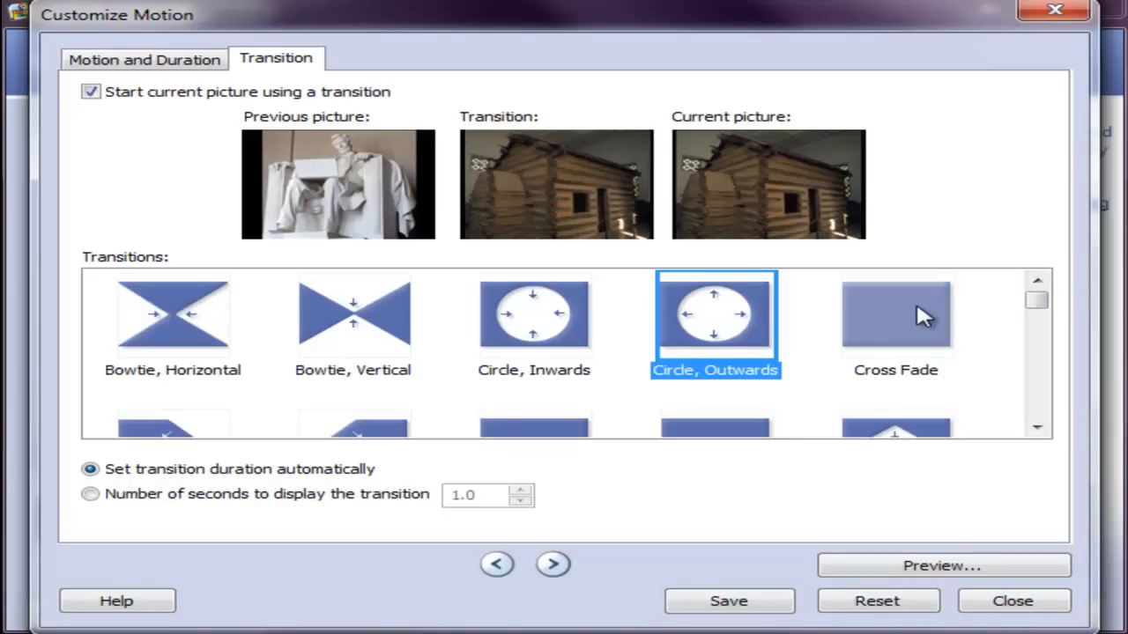
pyautogui.click(345, 309)
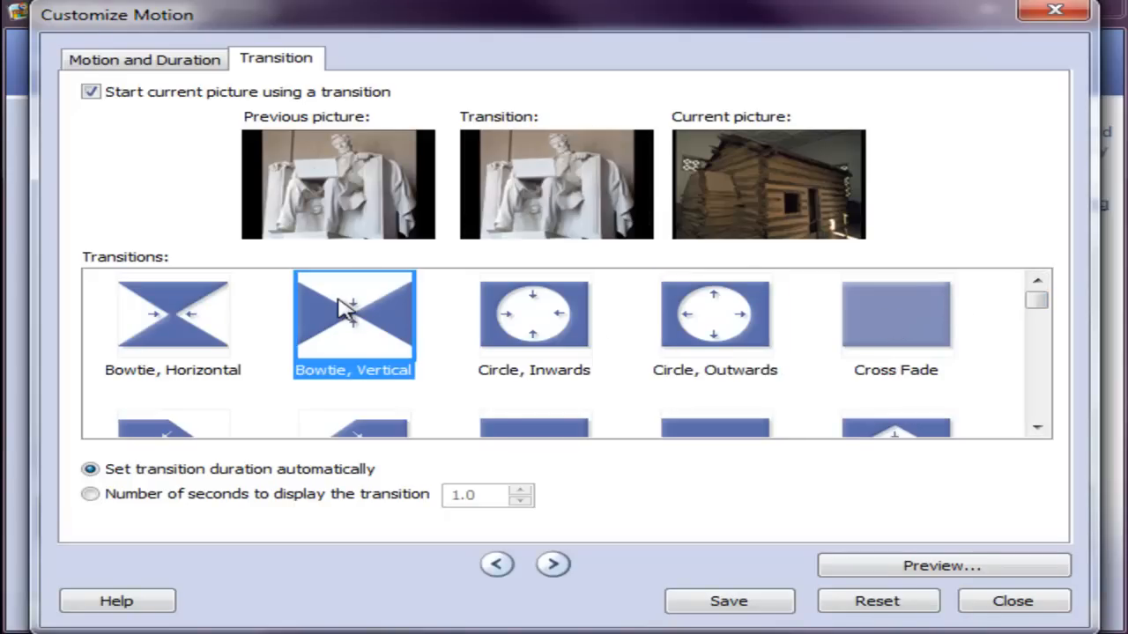
# Step: Preview the log cabin picture's transition, then save the customization and return to the film strip
pyautogui.click(892, 565)
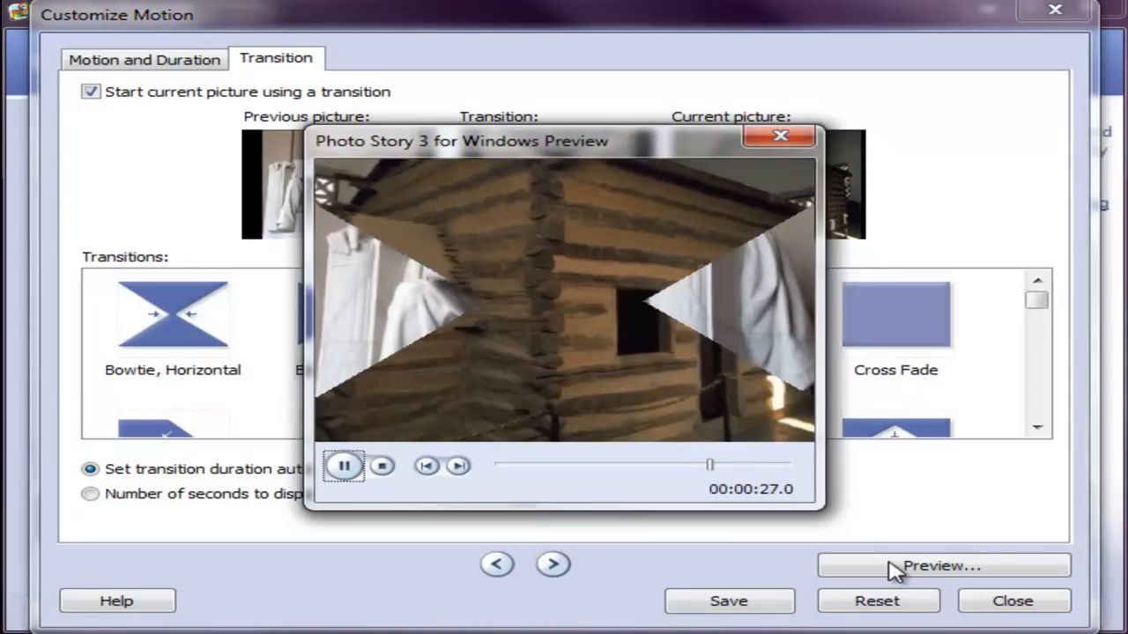
pyautogui.click(382, 465)
pyautogui.click(793, 137)
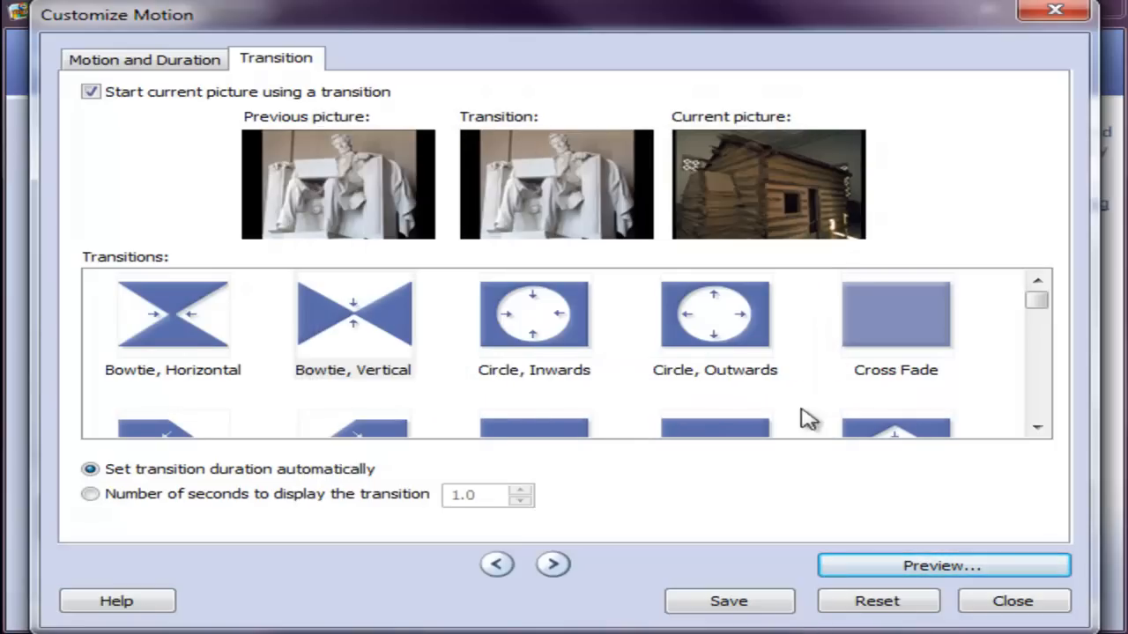
pyautogui.click(780, 604)
pyautogui.click(1012, 604)
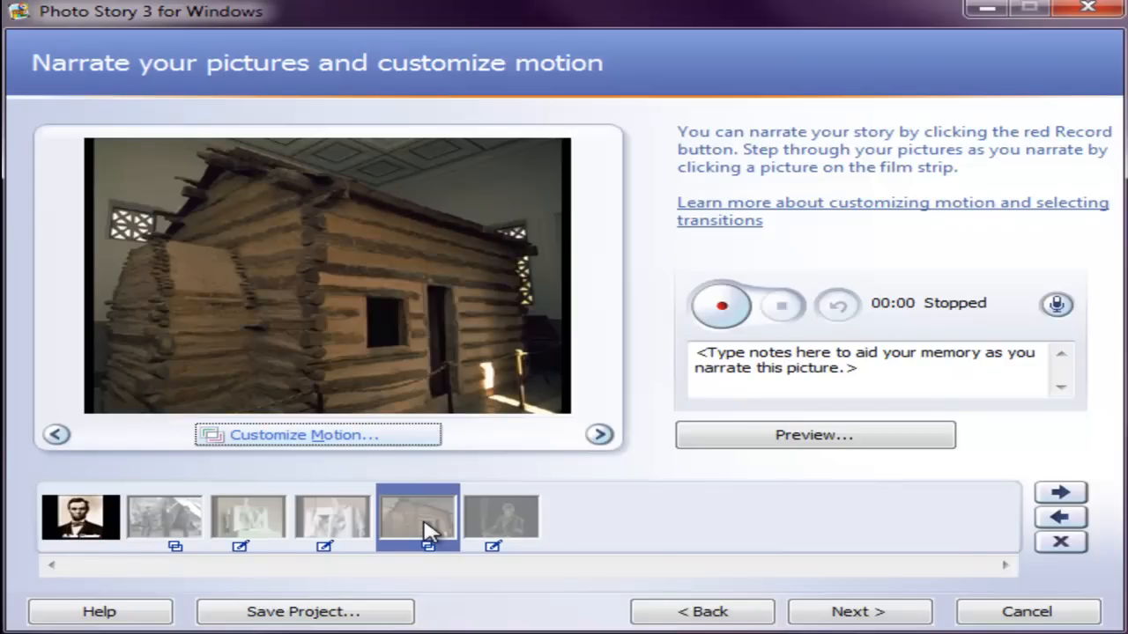
# Step: Proceed to background music and add battlehymn.mp3 from the Desktop's PhotoStory3Media > Photo Story 3 Media > Abe folder, starting at the first portrait
pyautogui.click(863, 614)
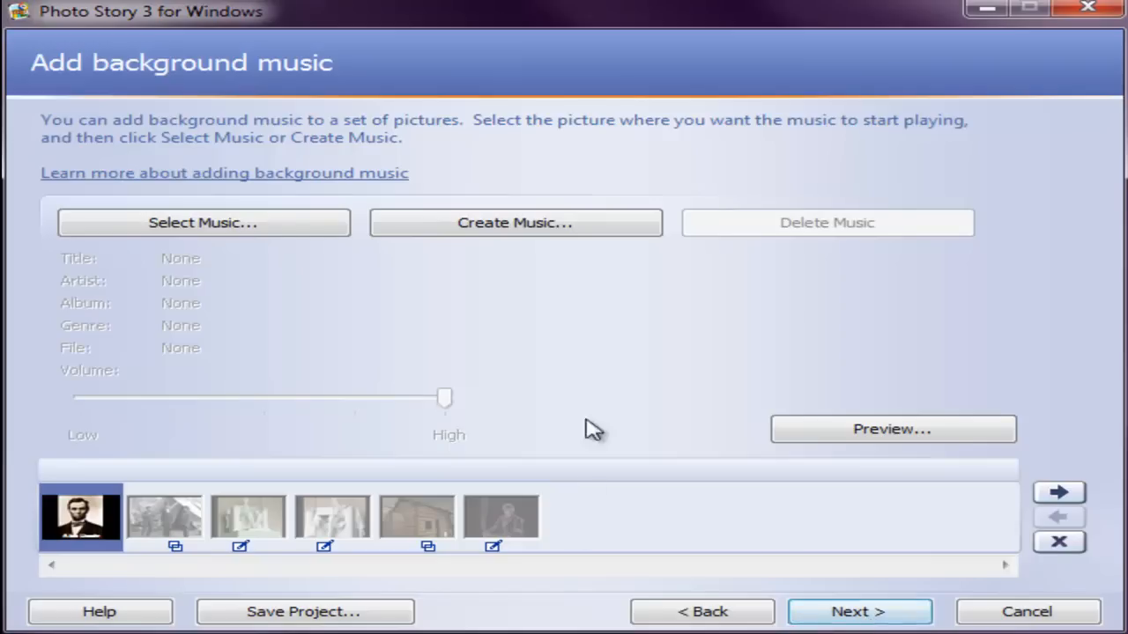
pyautogui.click(310, 226)
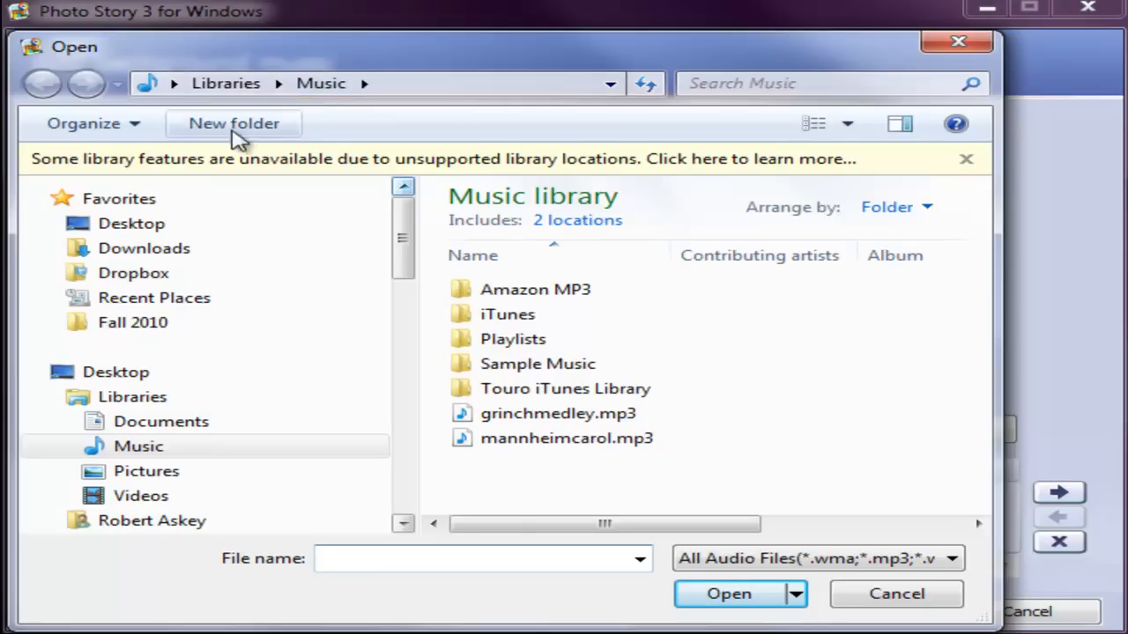
pyautogui.click(148, 227)
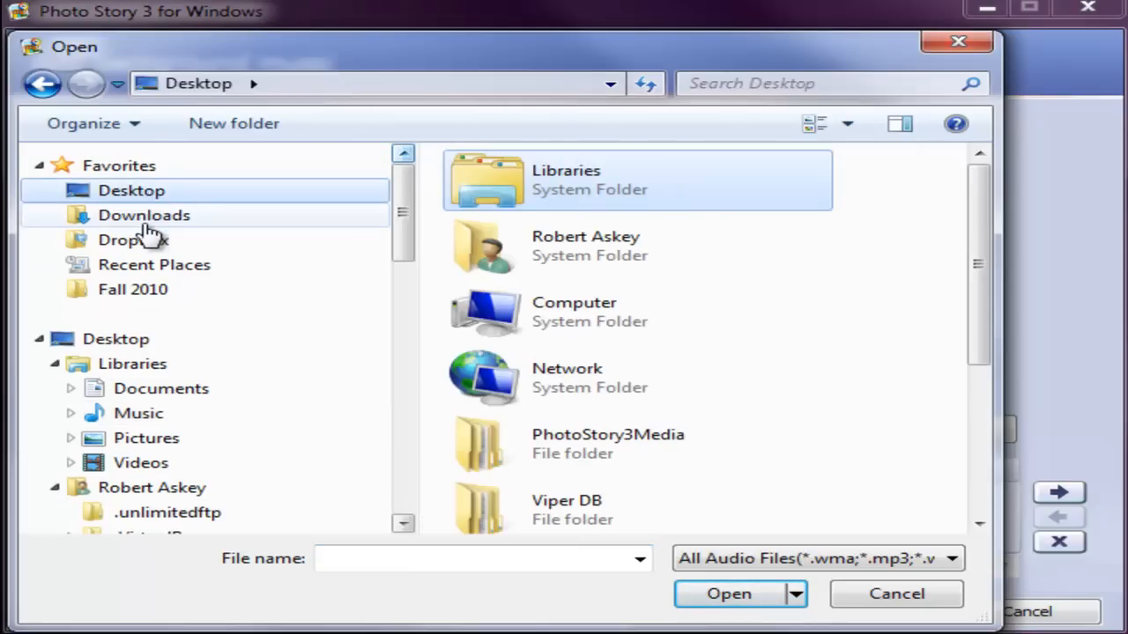
pyautogui.click(631, 458)
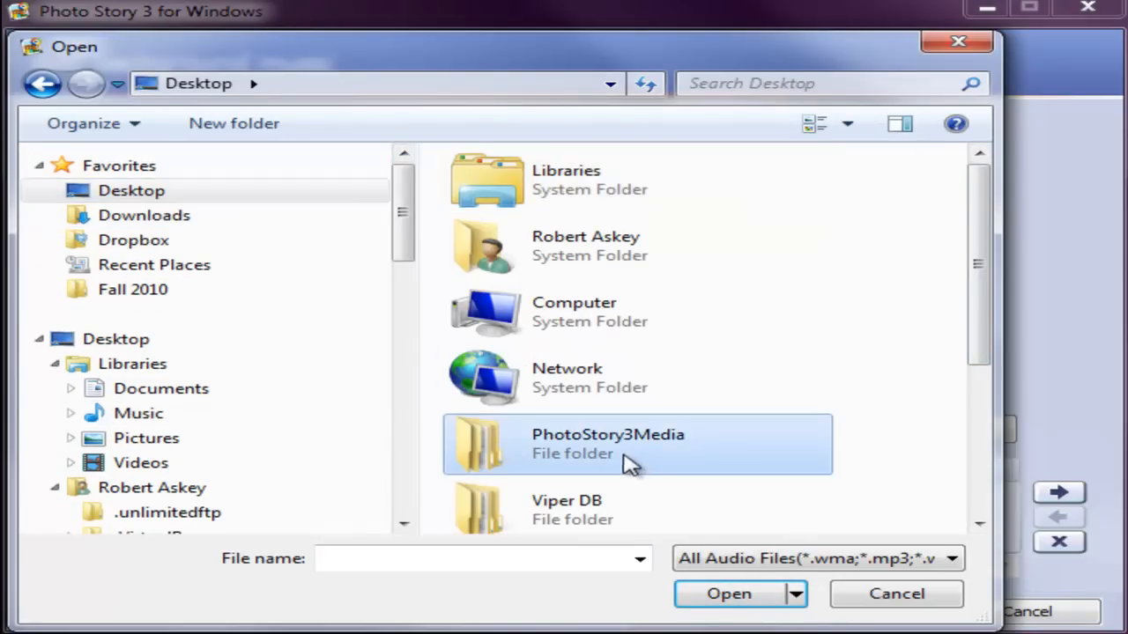
pyautogui.doubleClick(604, 459)
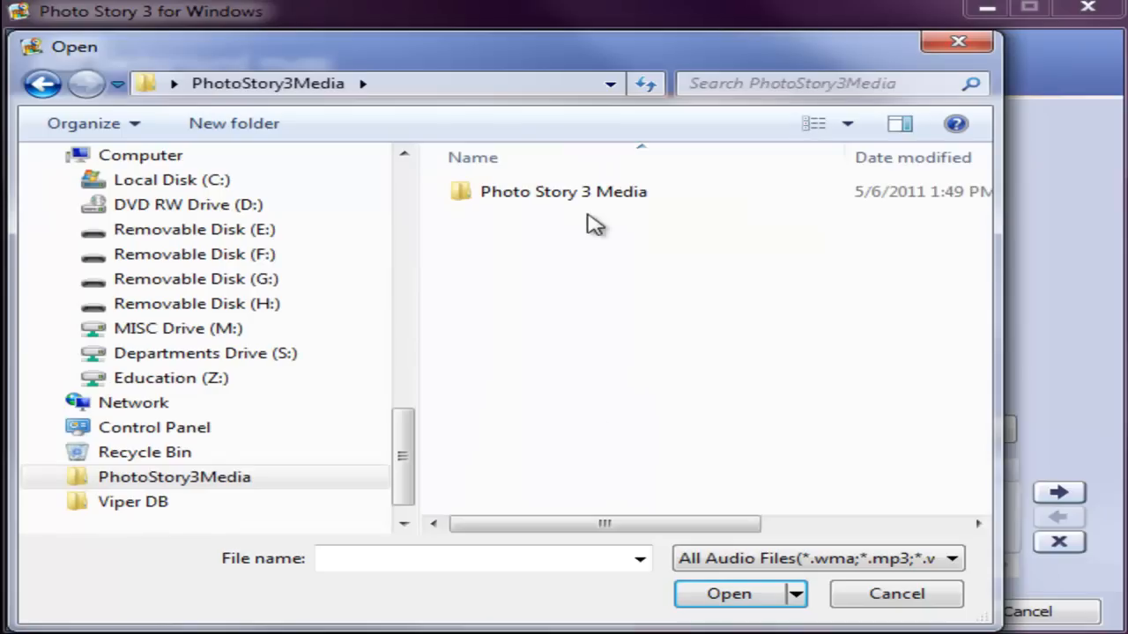
pyautogui.doubleClick(564, 206)
pyautogui.doubleClick(480, 199)
pyautogui.click(541, 199)
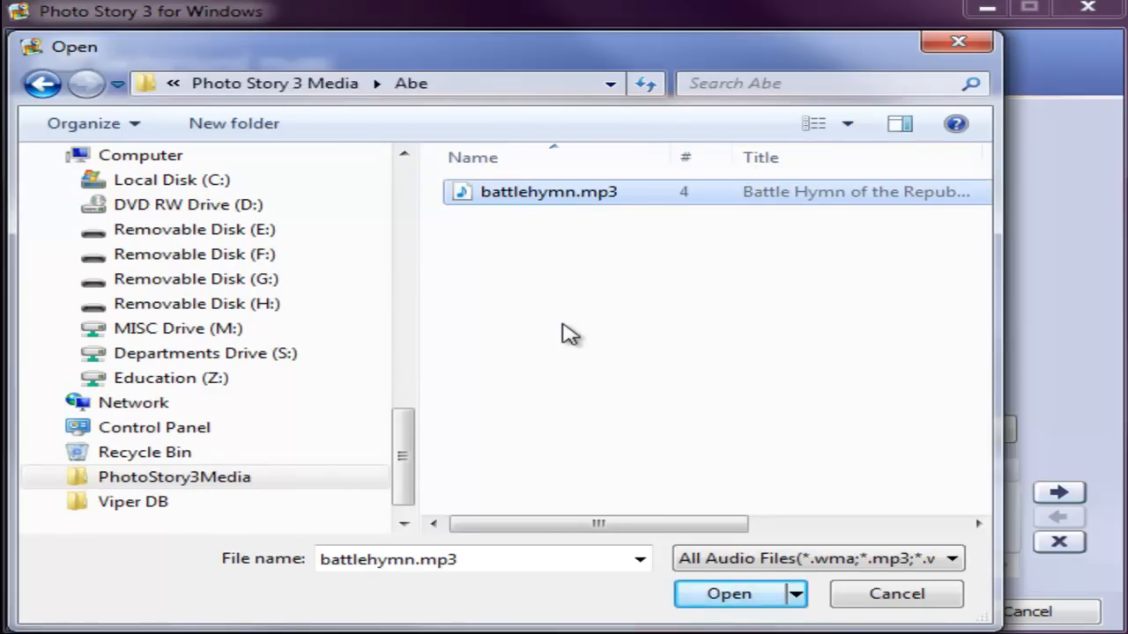
pyautogui.click(711, 596)
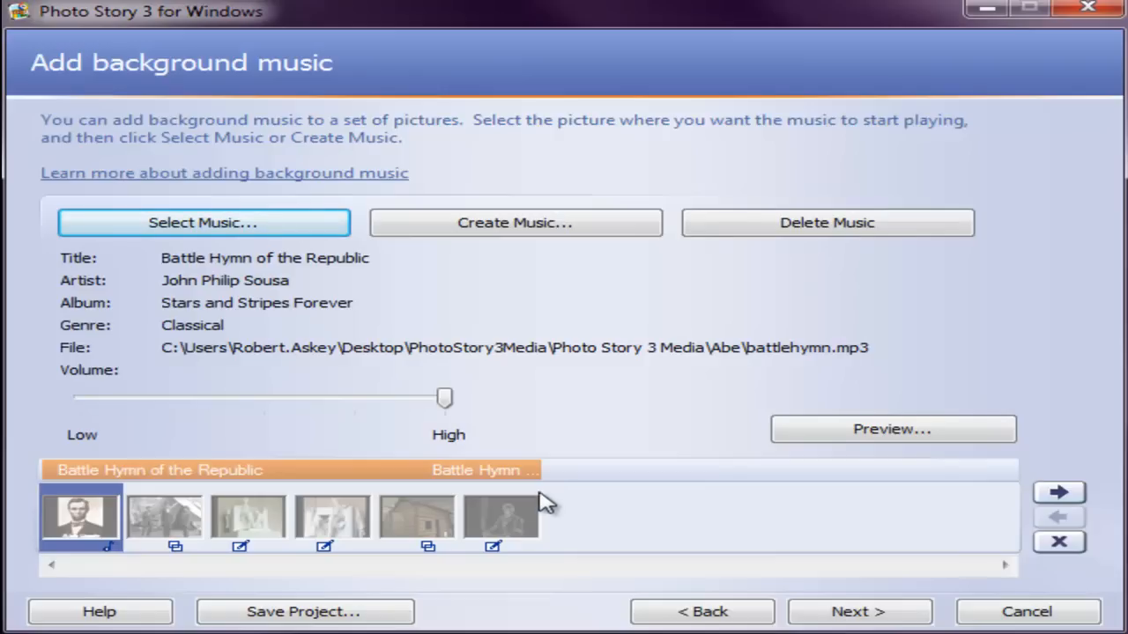
# Step: Reselect the first portrait in the film strip and save the project as Abe.wp3 in the Abe folder
pyautogui.click(352, 516)
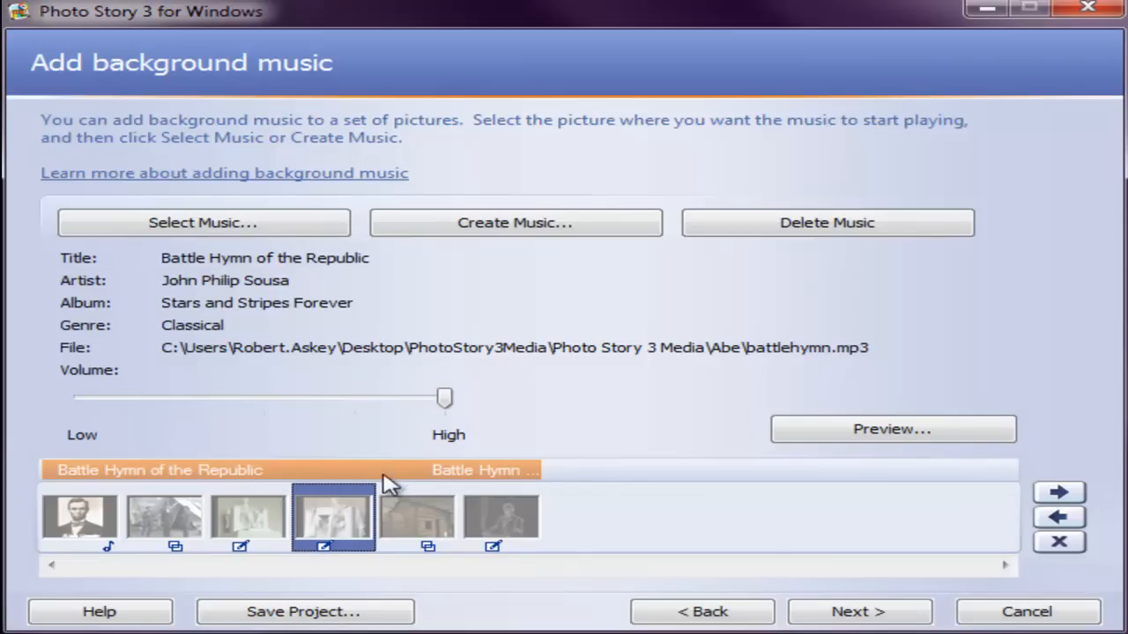
pyautogui.click(74, 508)
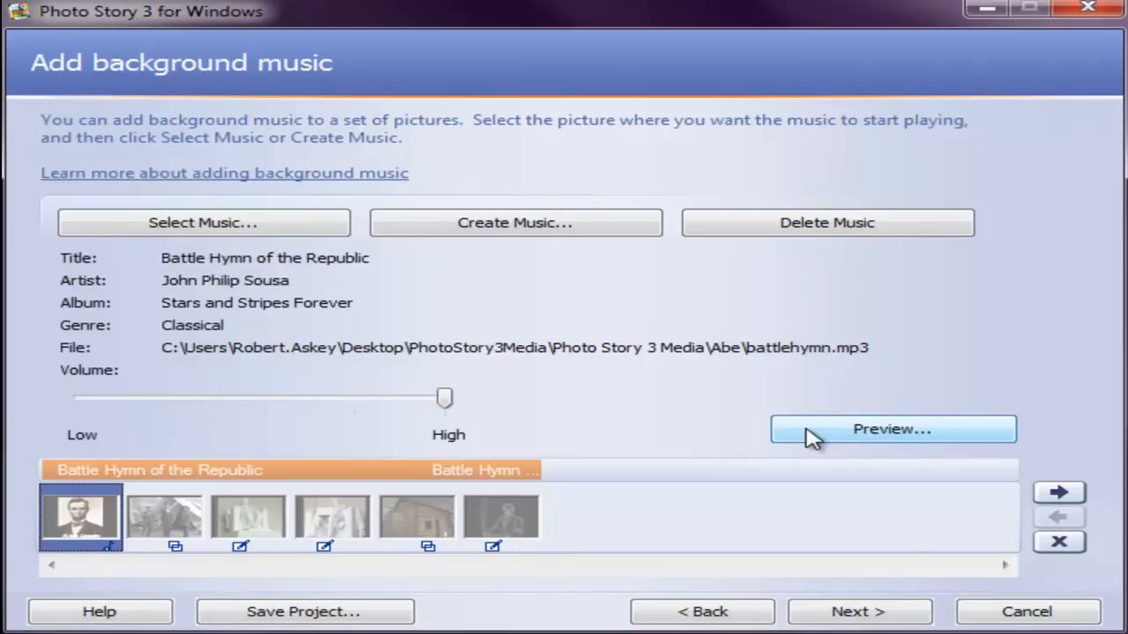
pyautogui.click(313, 616)
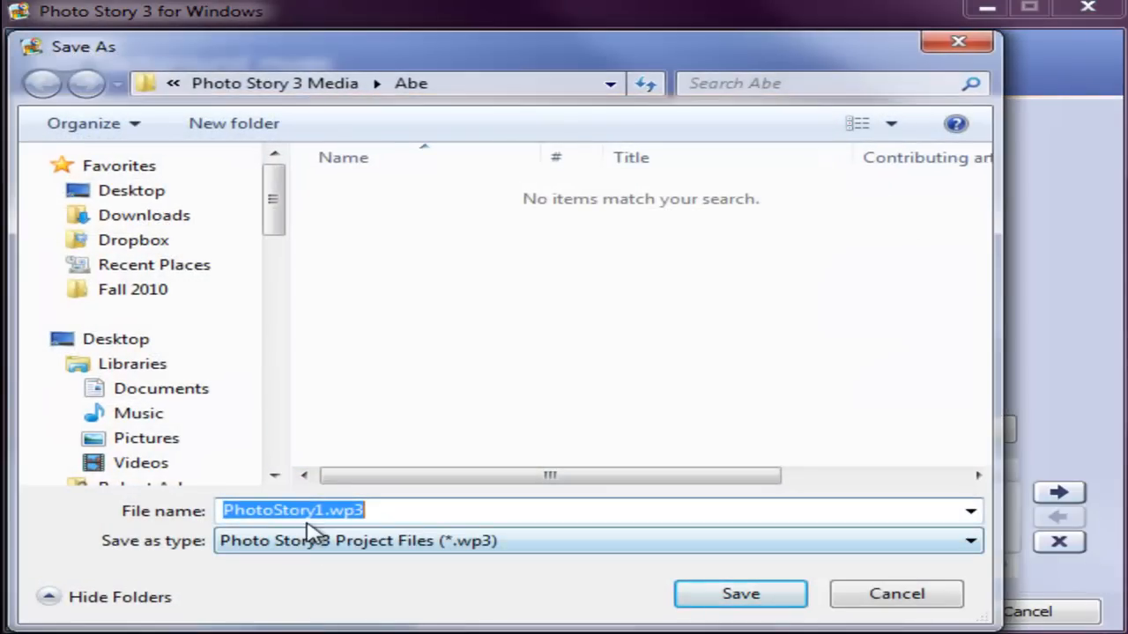
pyautogui.moveTo(325, 513); pyautogui.dragTo(222, 513)
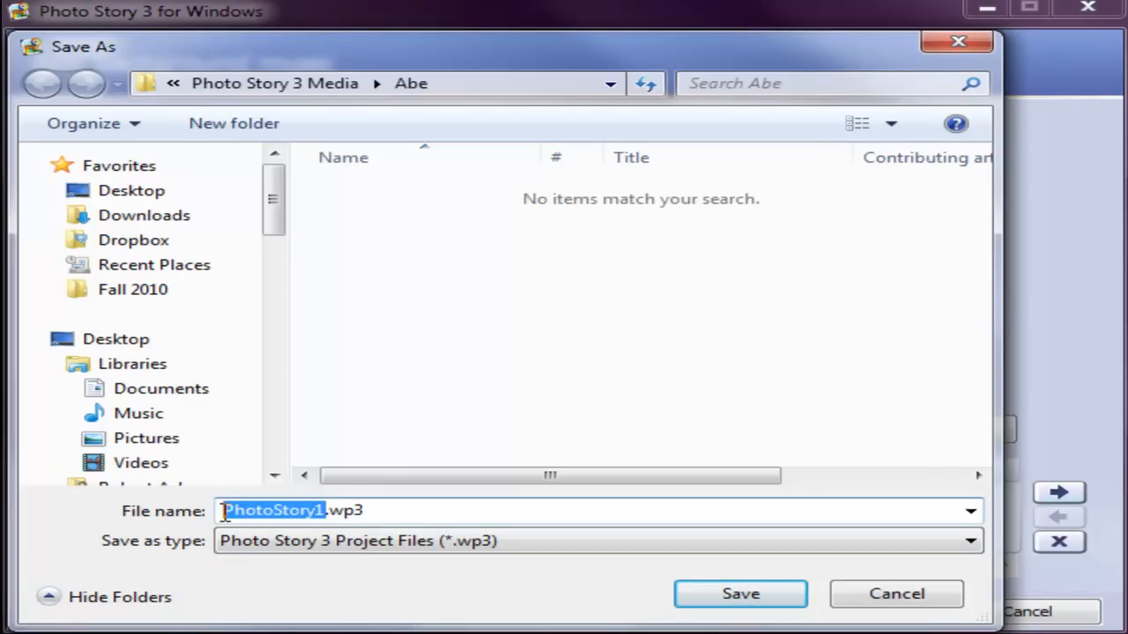
pyautogui.write('Abe')
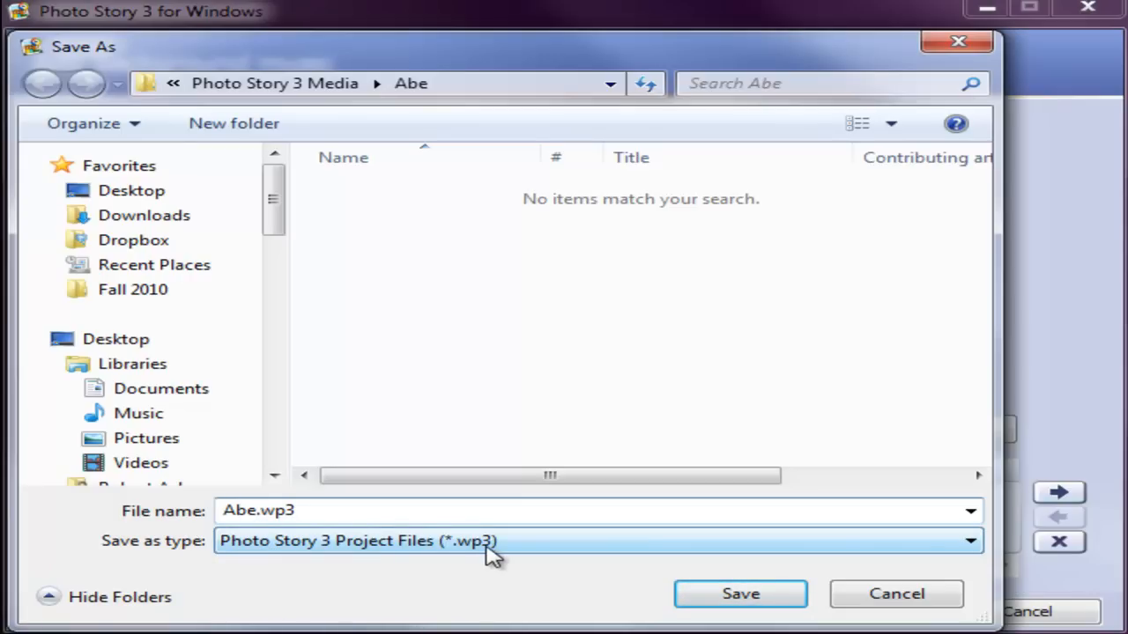
pyautogui.click(738, 602)
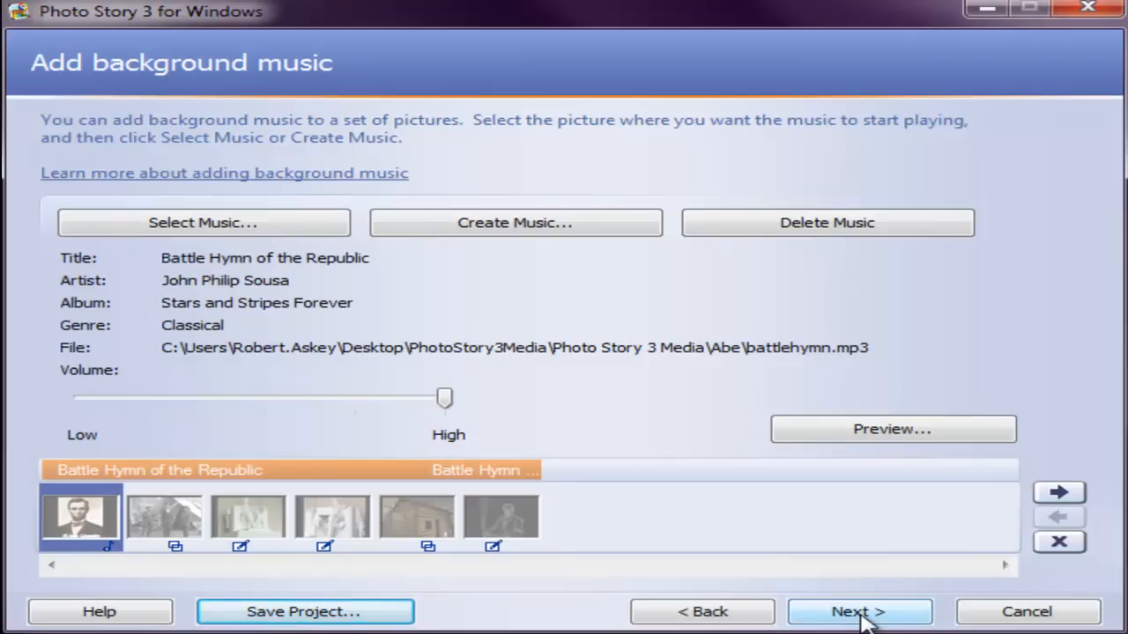
# Step: Check for the saved project file in the Abe folder and leave without saving again
pyautogui.click(368, 614)
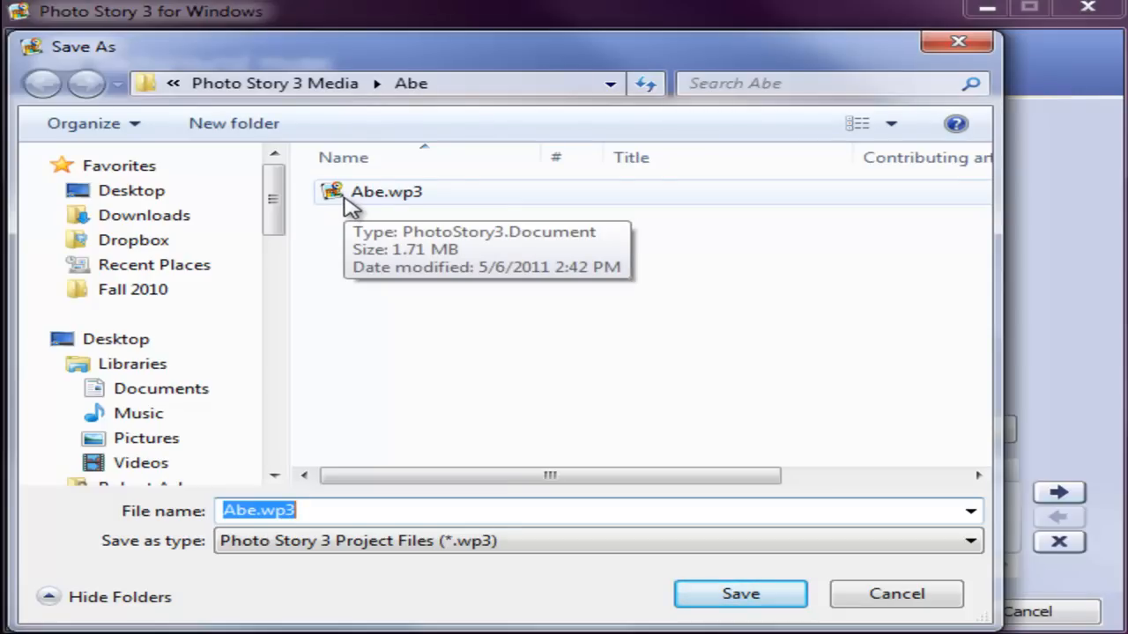
pyautogui.click(370, 313)
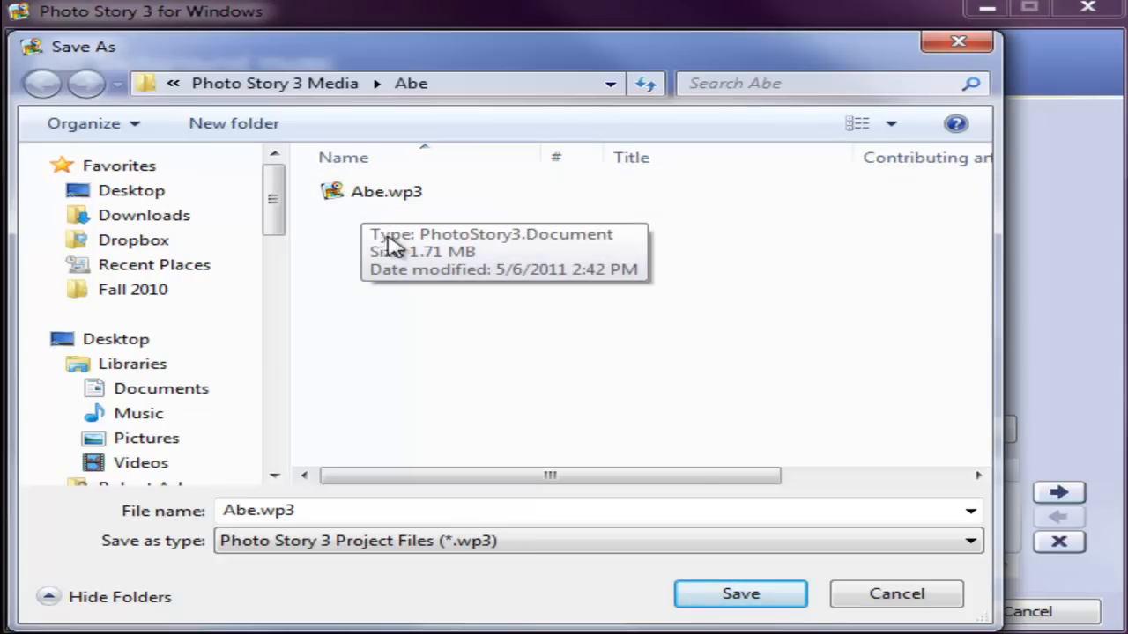
pyautogui.click(887, 596)
pyautogui.click(514, 531)
pyautogui.click(415, 520)
pyautogui.click(333, 521)
pyautogui.click(266, 522)
pyautogui.click(165, 525)
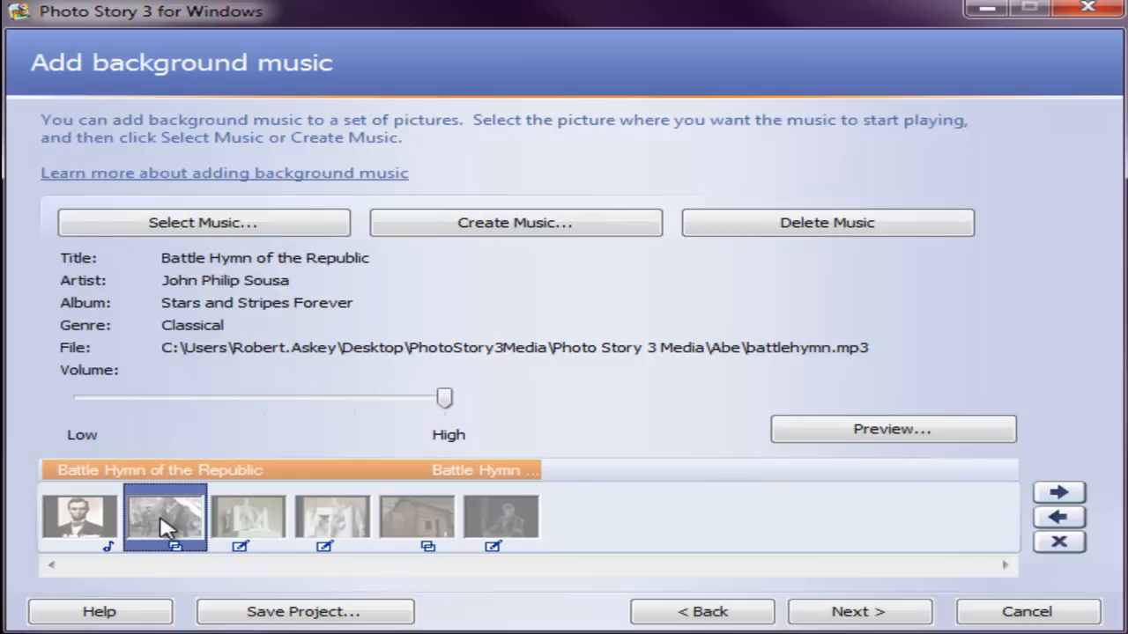
pyautogui.click(284, 513)
pyautogui.click(319, 513)
pyautogui.click(430, 525)
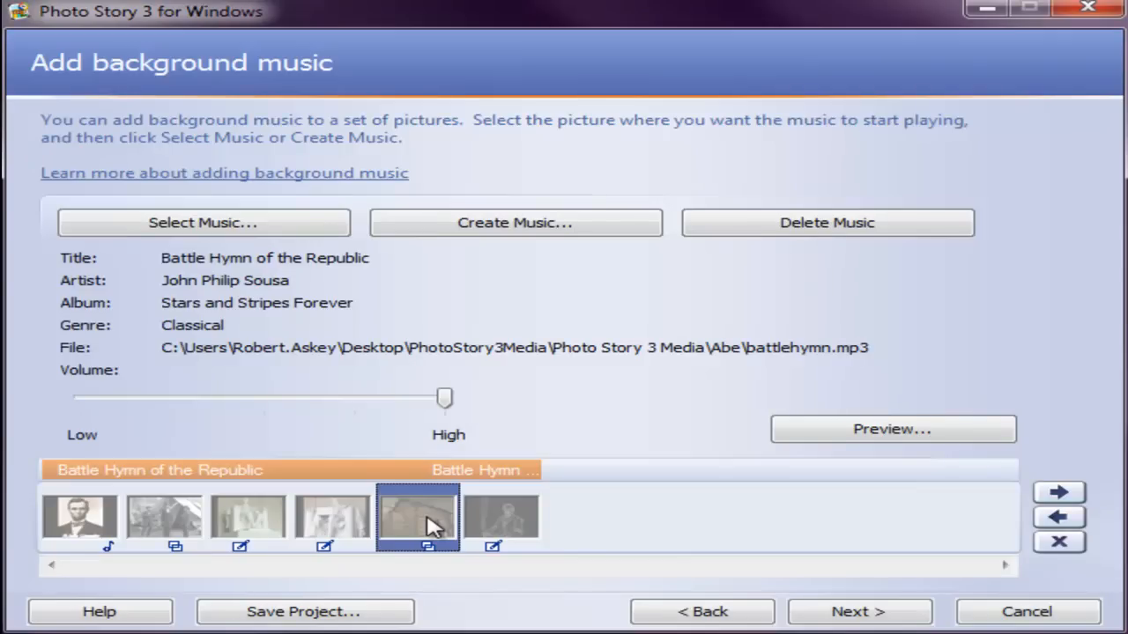
# Step: Proceed to saving the story, choose playback on your computer, and inspect the output file's path and .wmv name
pyautogui.click(856, 611)
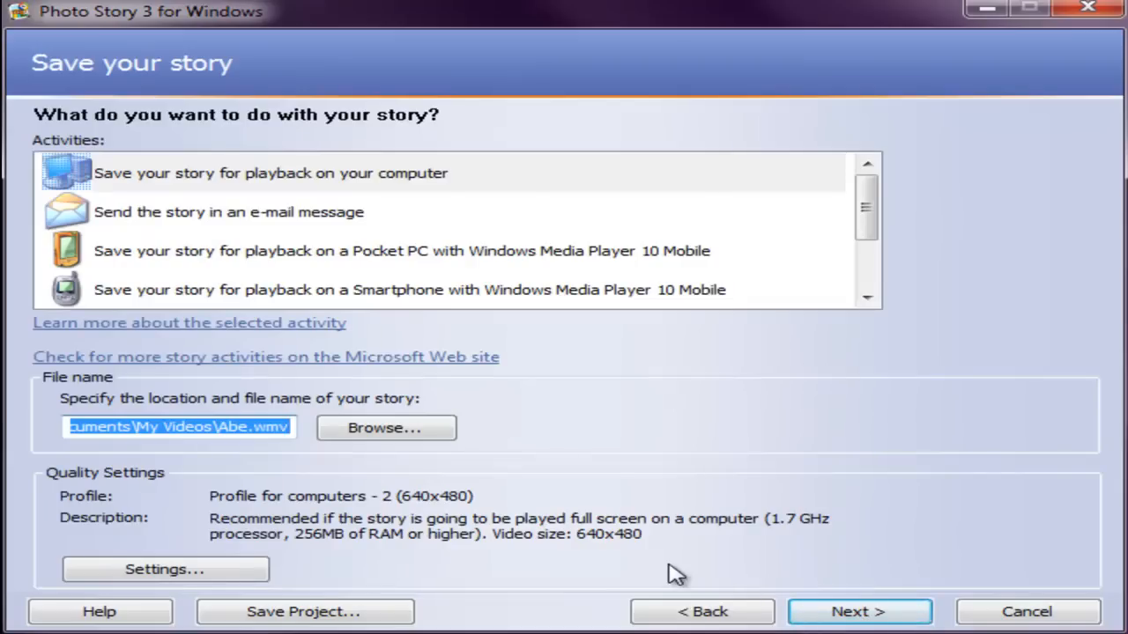
pyautogui.click(300, 190)
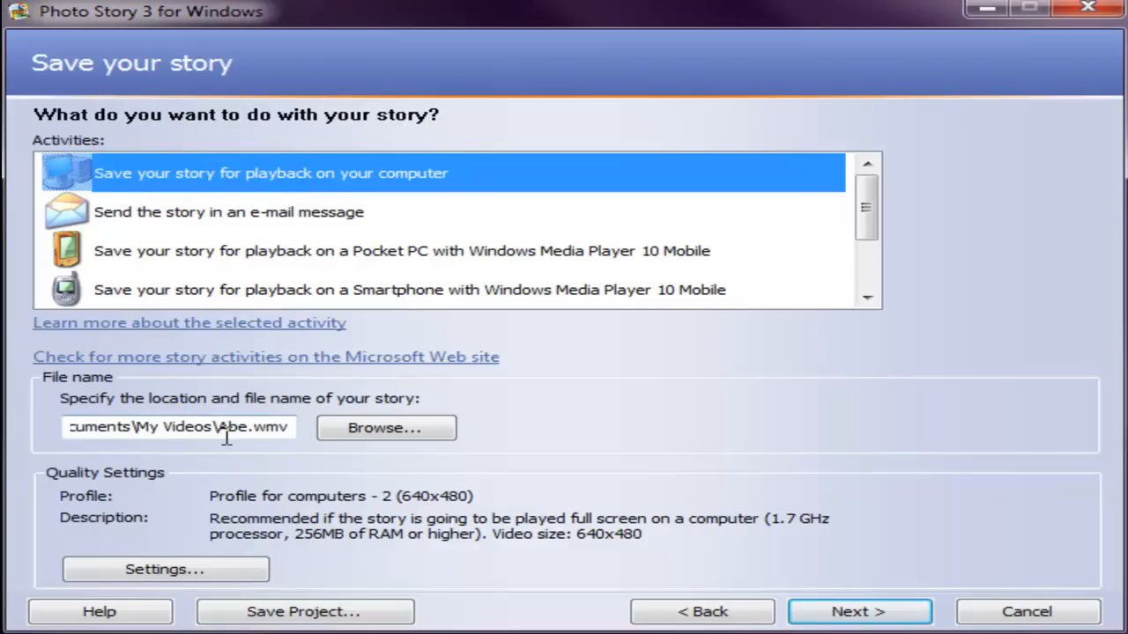
pyautogui.moveTo(291, 428); pyautogui.dragTo(250, 439)
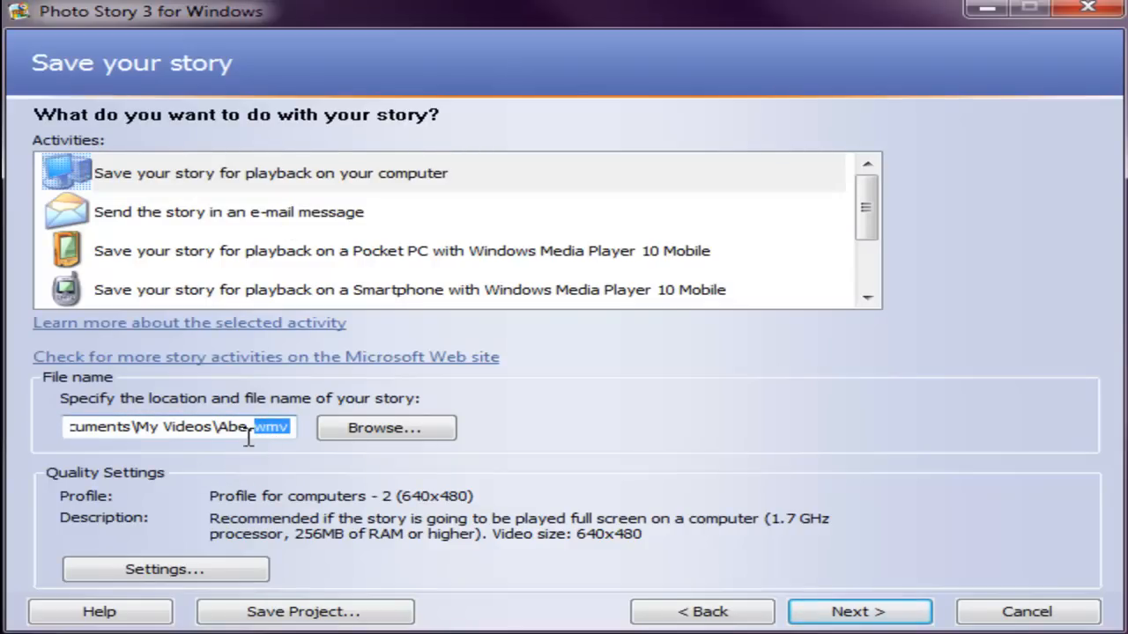
pyautogui.click(246, 439)
pyautogui.moveTo(208, 428); pyautogui.dragTo(340, 440)
pyautogui.click(162, 432)
pyautogui.moveTo(199, 429)
pyautogui.mouseDown()
pyautogui.moveTo(30, 432)
pyautogui.moveTo(322, 432)
pyautogui.moveTo(156, 430)
pyautogui.moveTo(211, 428)
pyautogui.mouseUp()
pyautogui.click(91, 428)
# Step: Set the story's output location to the Desktop with the file name Abe.wmv
pyautogui.click(361, 431)
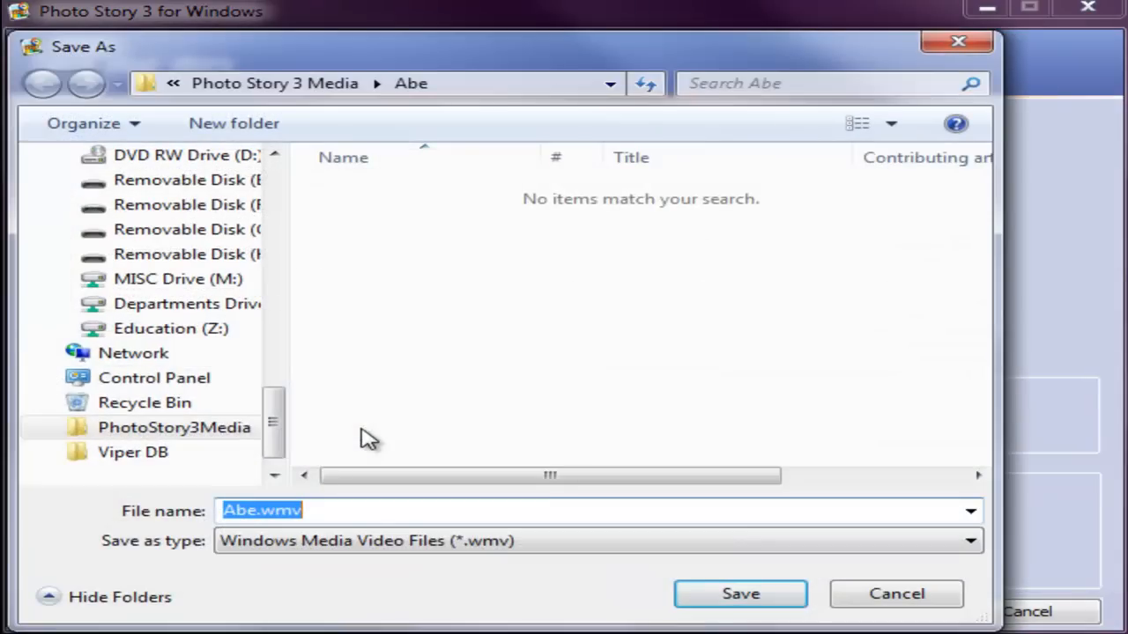
pyautogui.moveTo(274, 426); pyautogui.dragTo(295, 181)
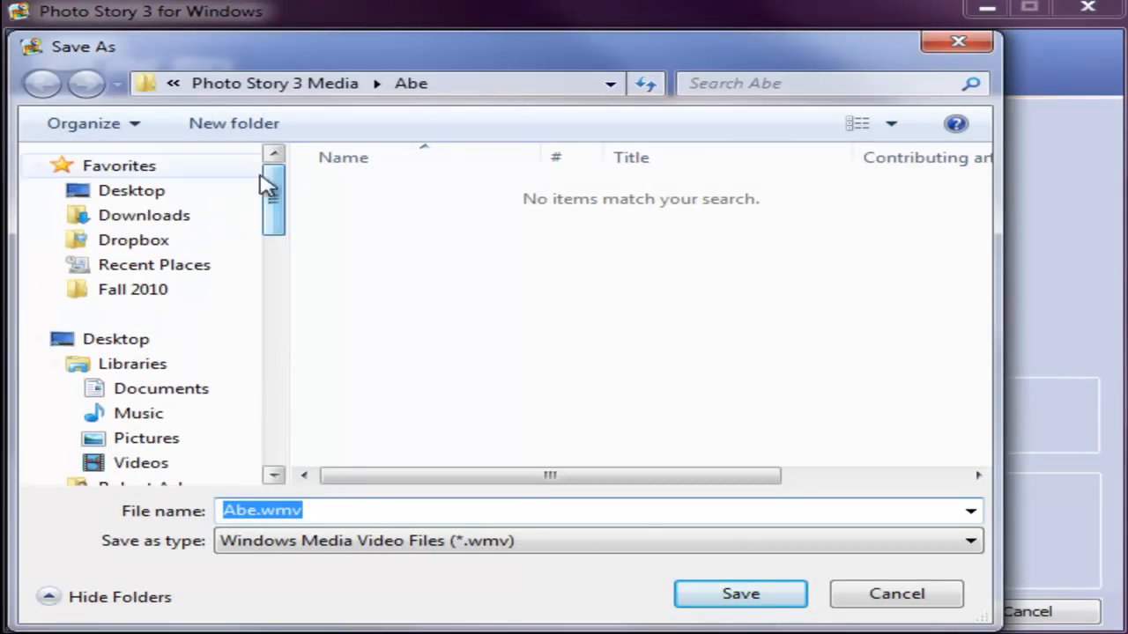
pyautogui.click(153, 198)
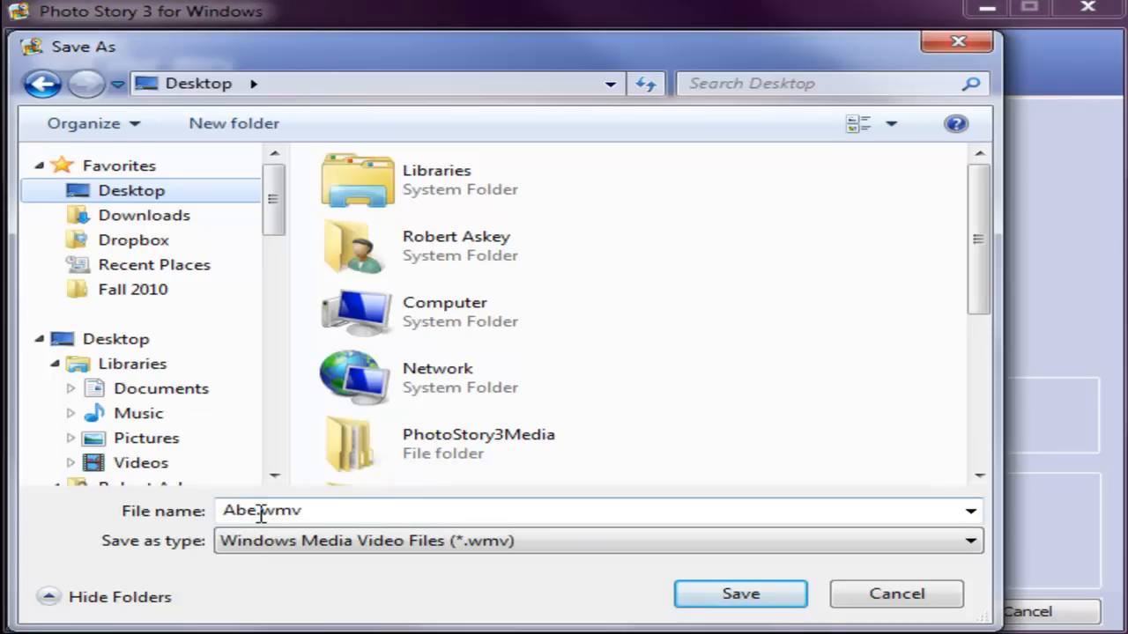
pyautogui.click(783, 606)
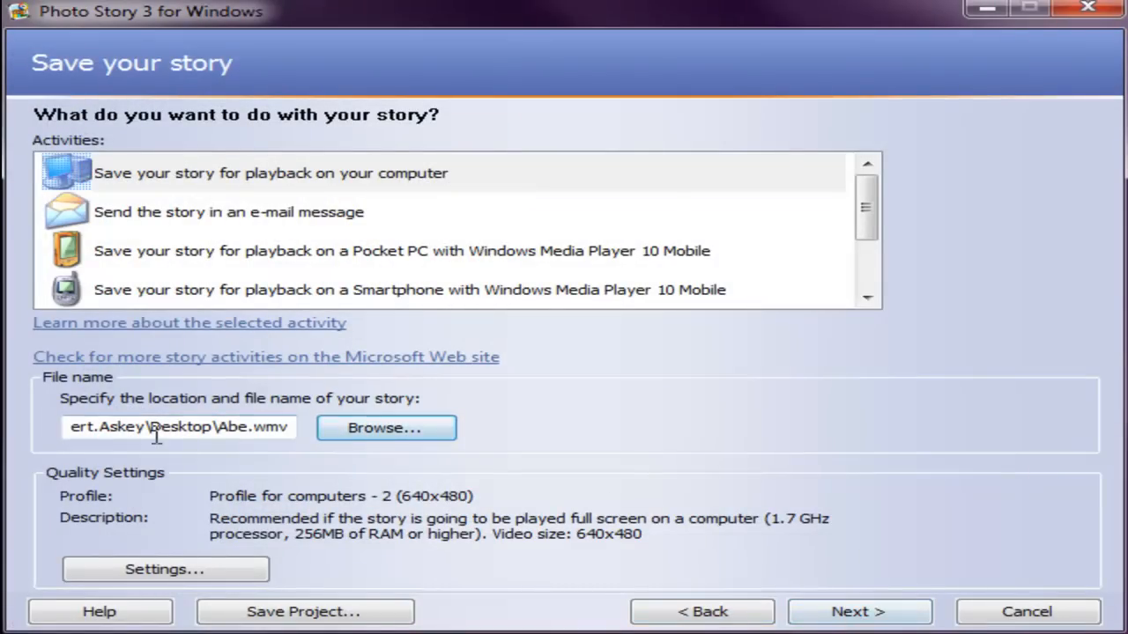
# Step: Build the story video and exit the program once it is created
pyautogui.click(866, 614)
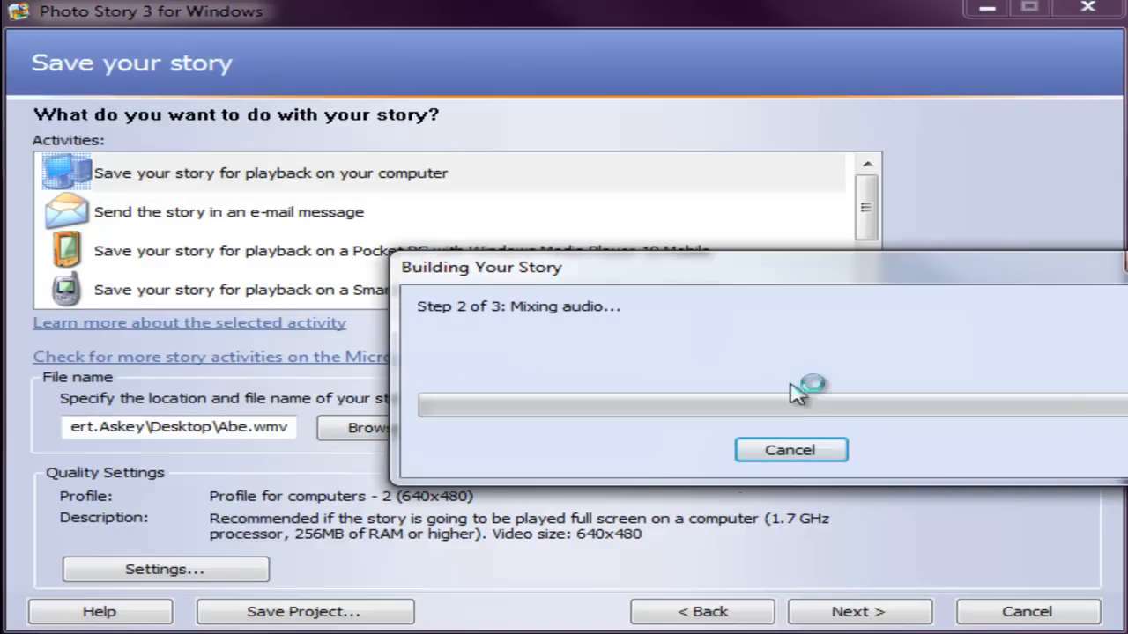
pyautogui.moveTo(823, 278); pyautogui.dragTo(667, 266)
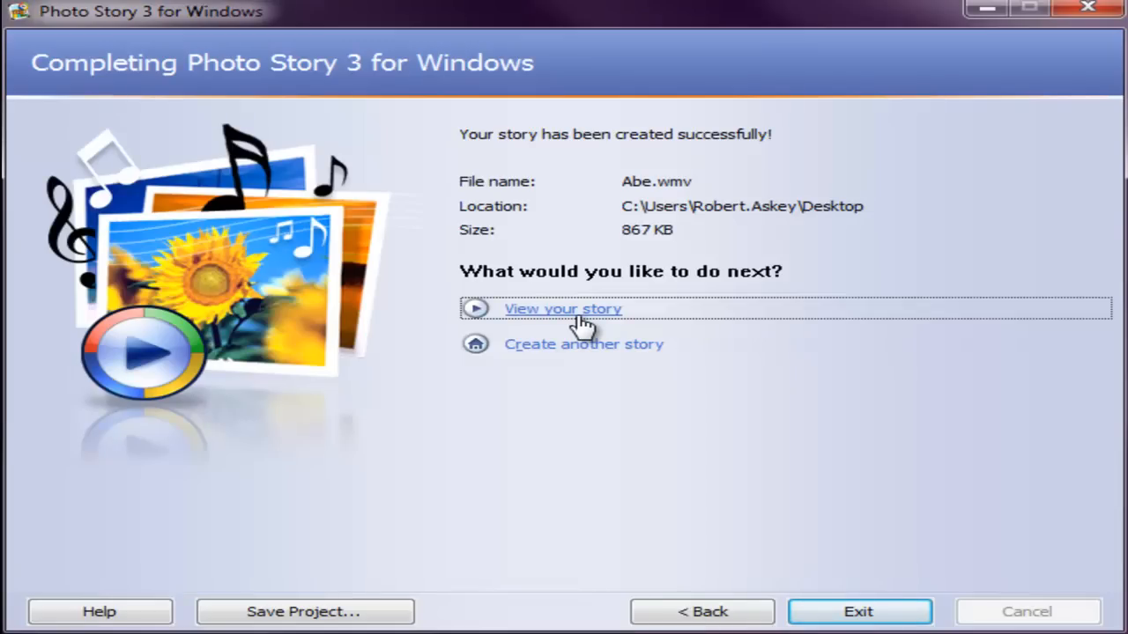
pyautogui.click(855, 612)
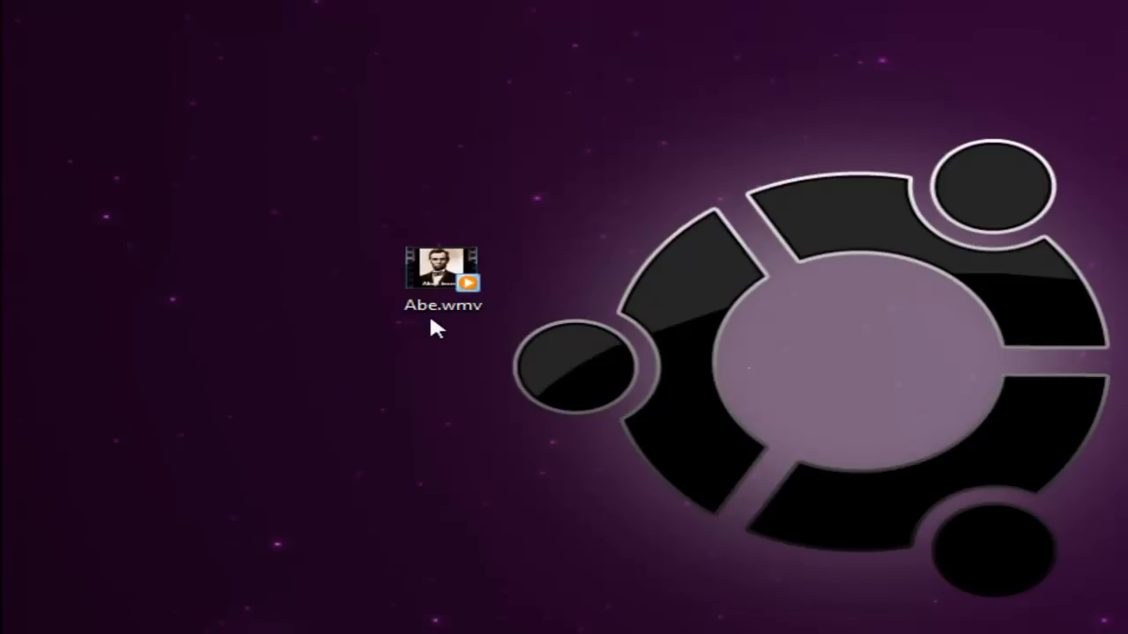
# Step: Play the finished Abe.wmv from the desktop in the media player, pause it, and close the player
pyautogui.doubleClick(431, 283)
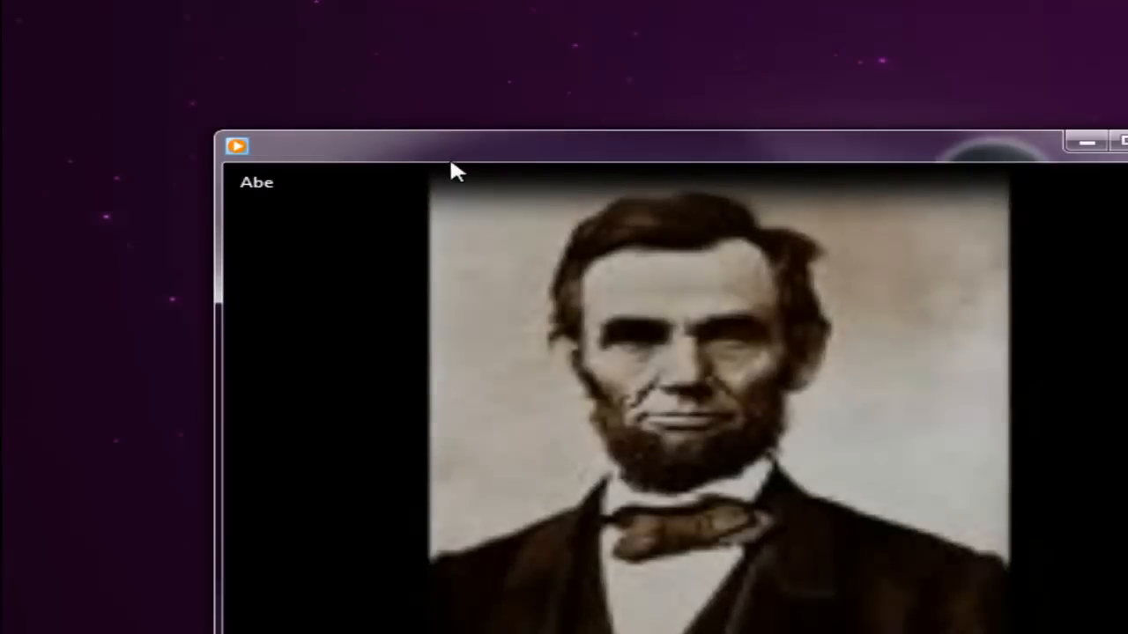
pyautogui.moveTo(449, 157); pyautogui.dragTo(310, 10)
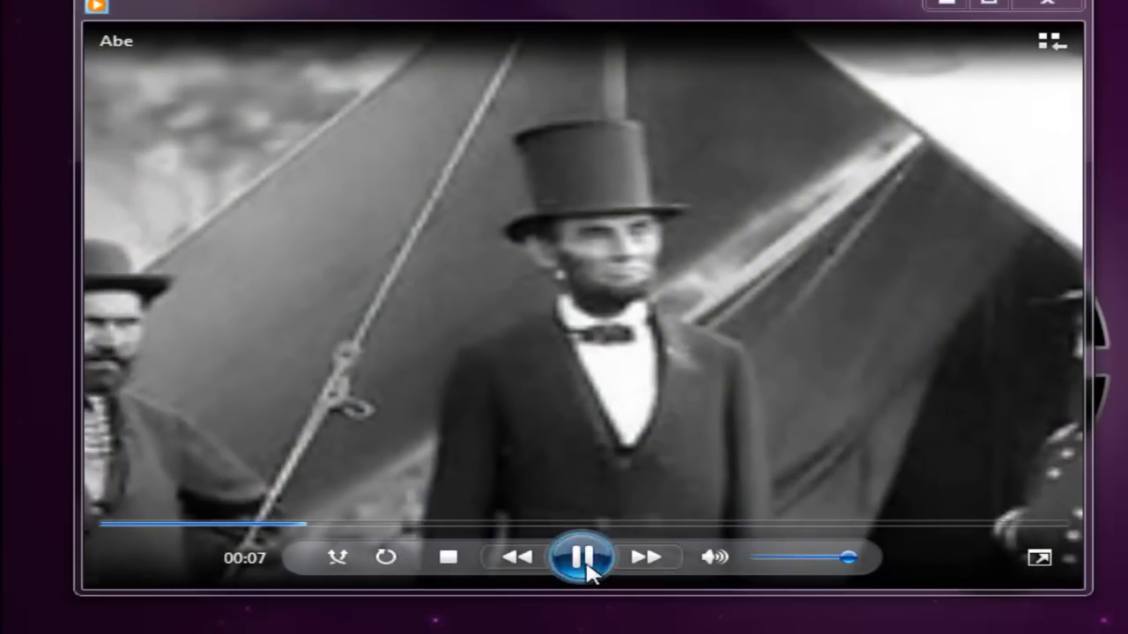
pyautogui.click(583, 564)
pyautogui.click(1060, 8)
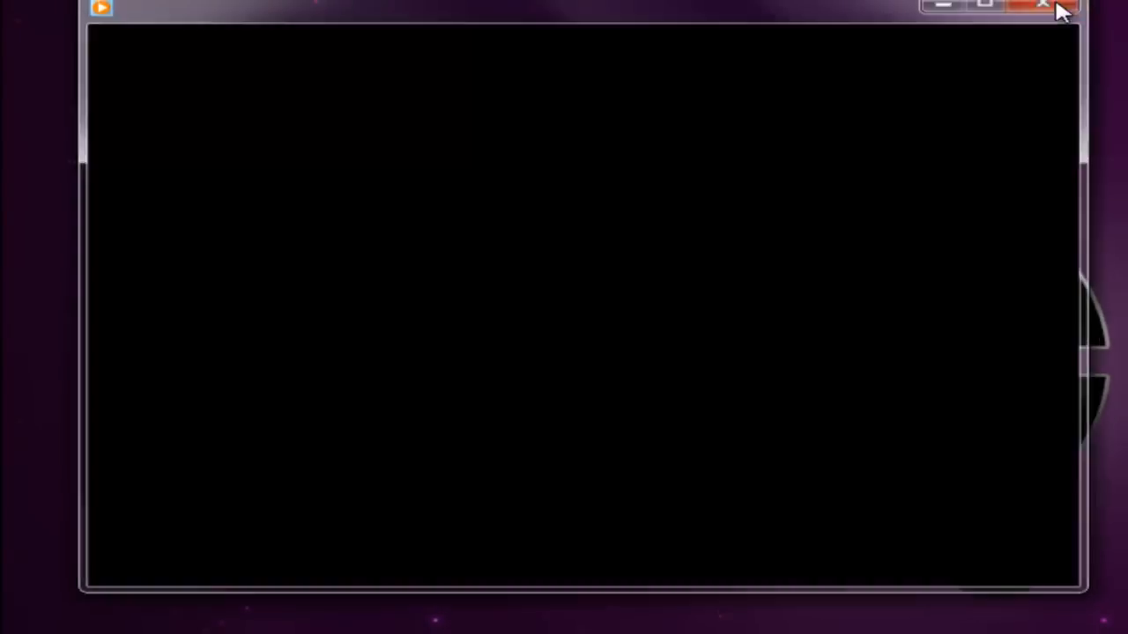